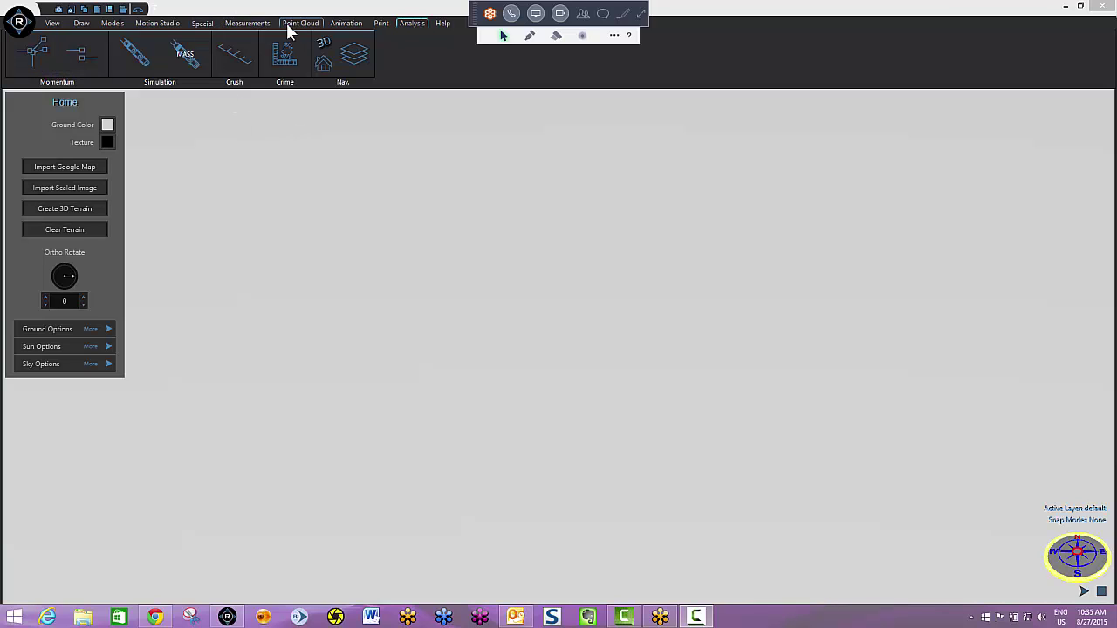
- Import the aras exponent.CSV measurement log into the scene
click(249, 24)
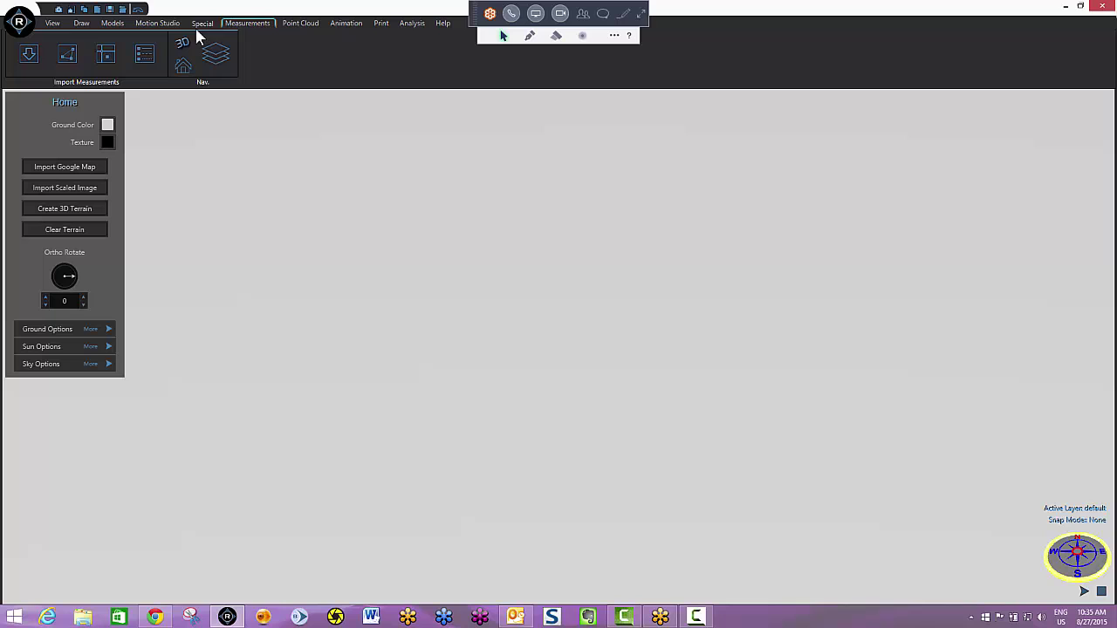
click(37, 50)
click(197, 177)
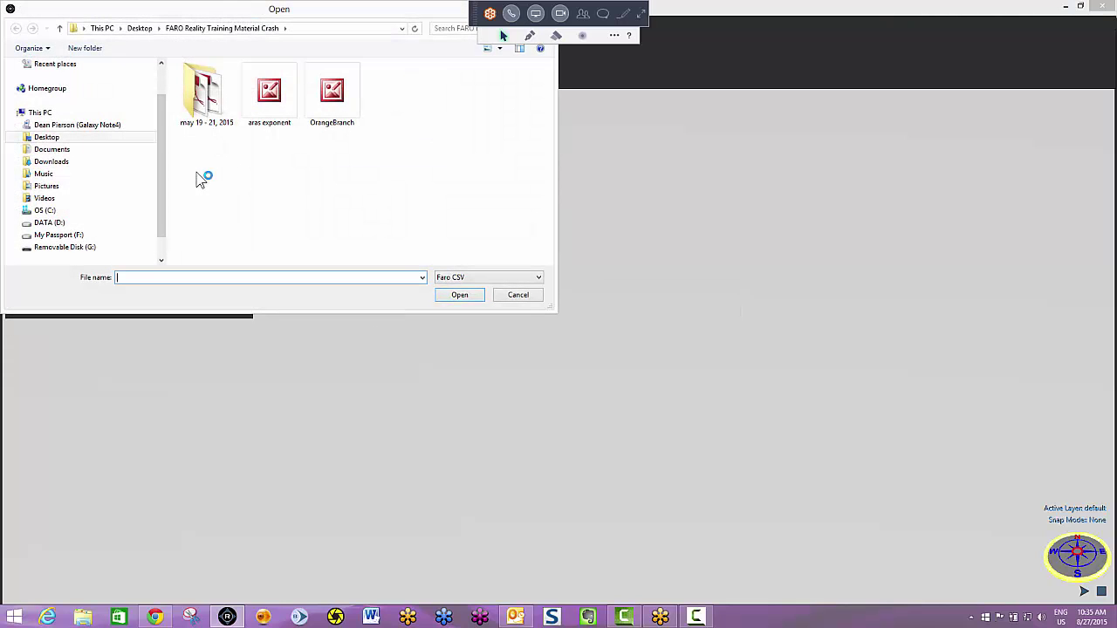
click(269, 91)
click(459, 295)
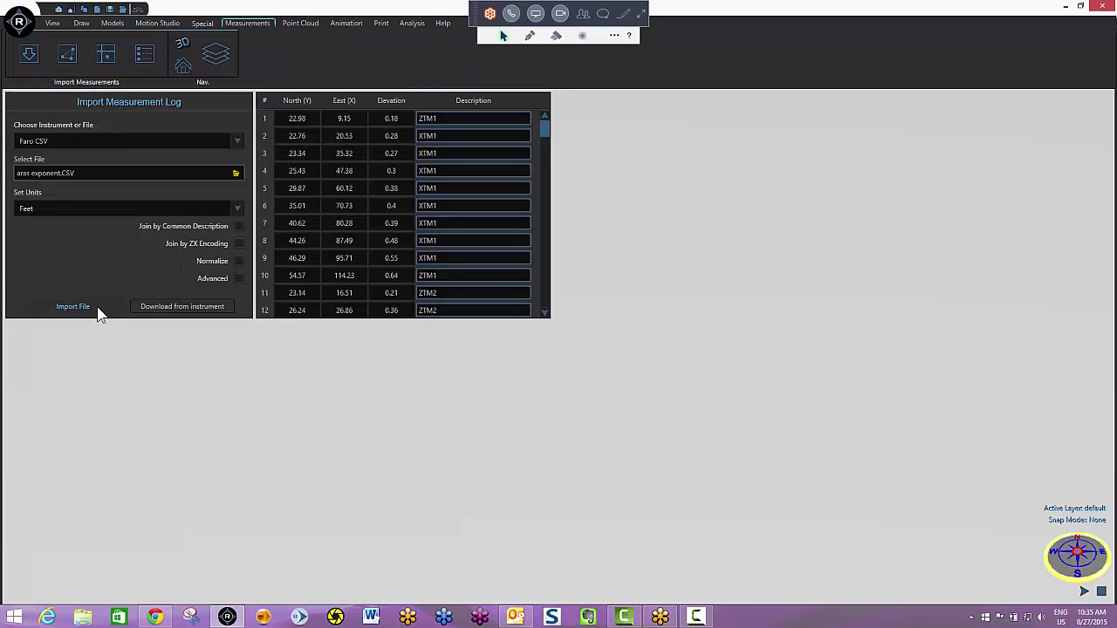
click(98, 311)
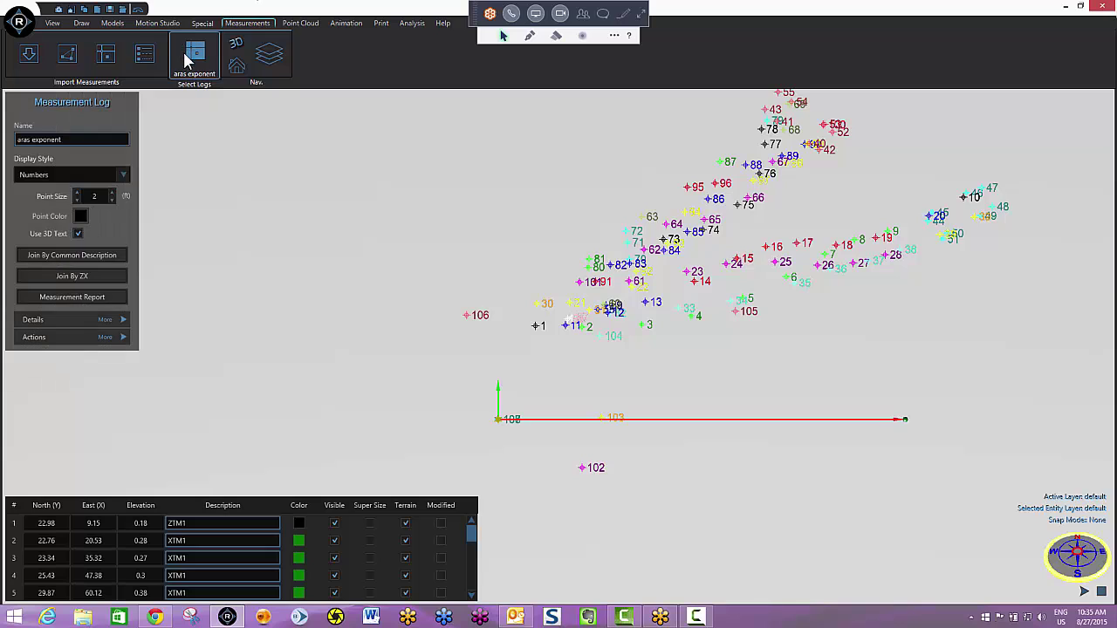
- Make the measurement points black with point size 1
click(77, 217)
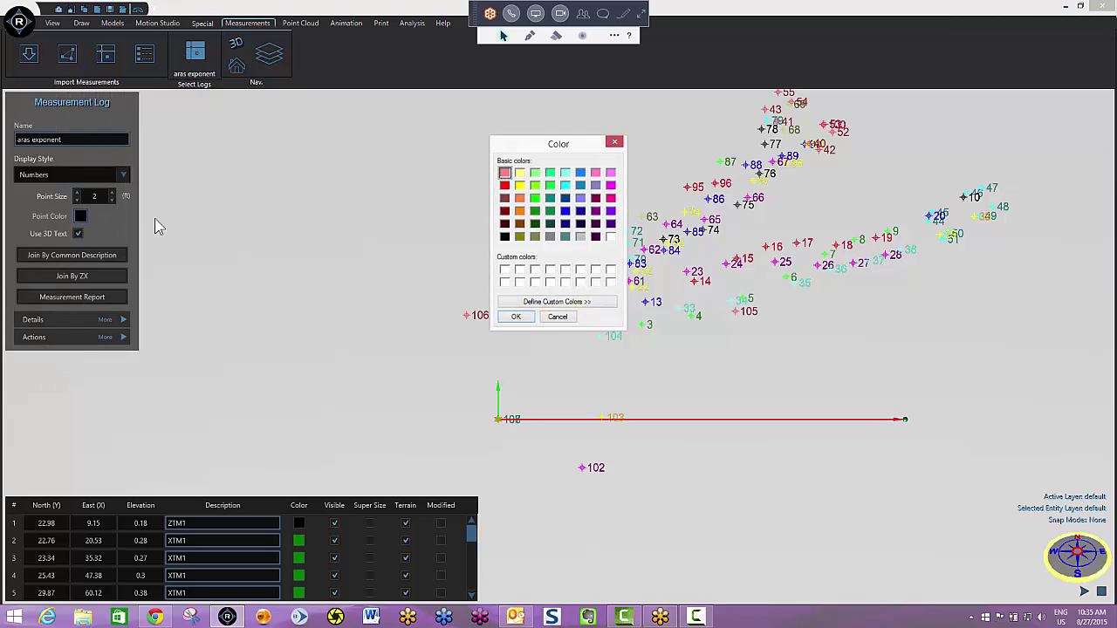
click(515, 317)
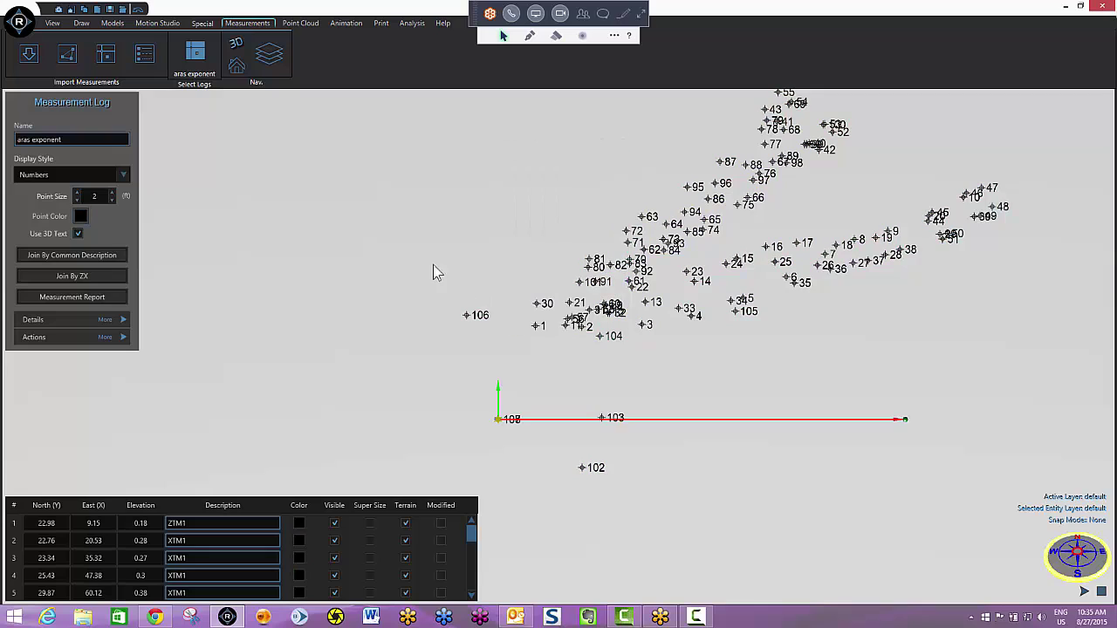
click(77, 200)
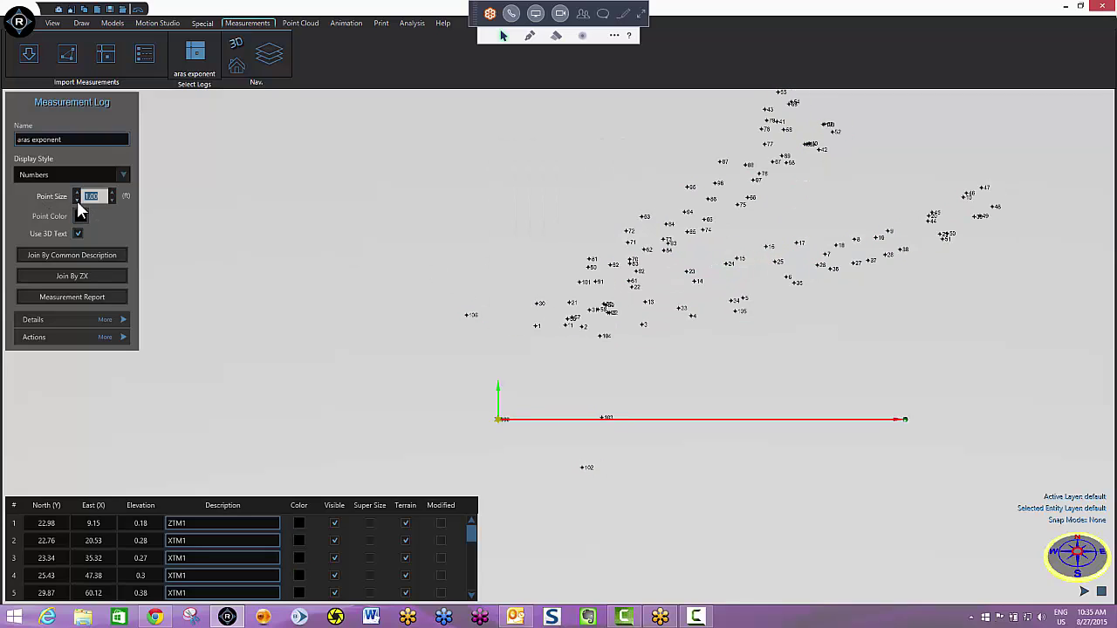
- Cover the ground plane with the grey Asphalt texture
click(438, 243)
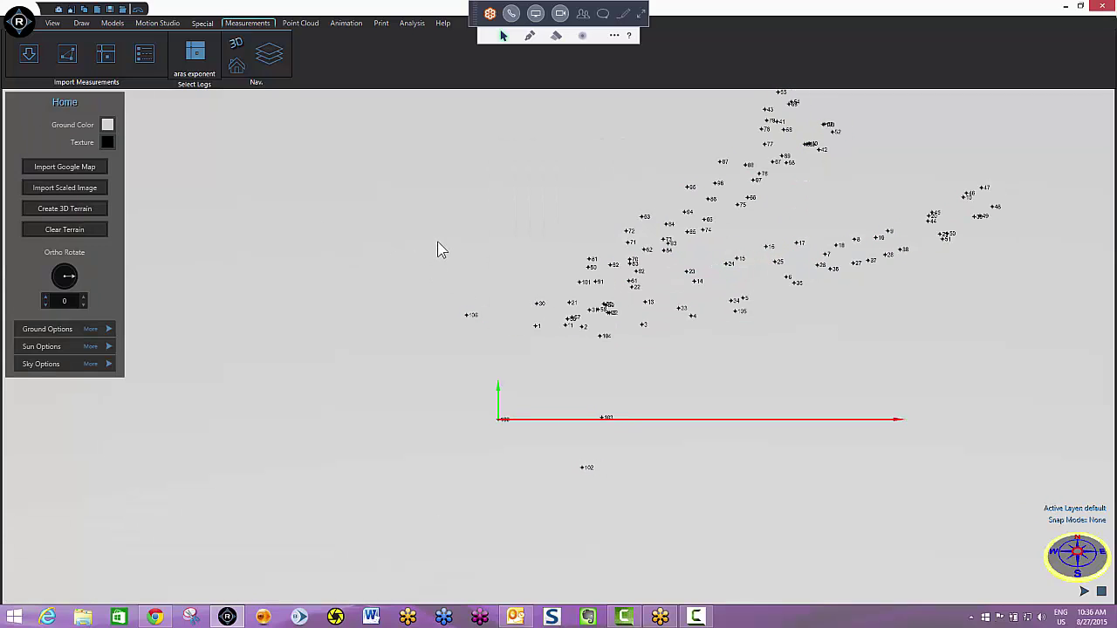
click(100, 330)
click(97, 199)
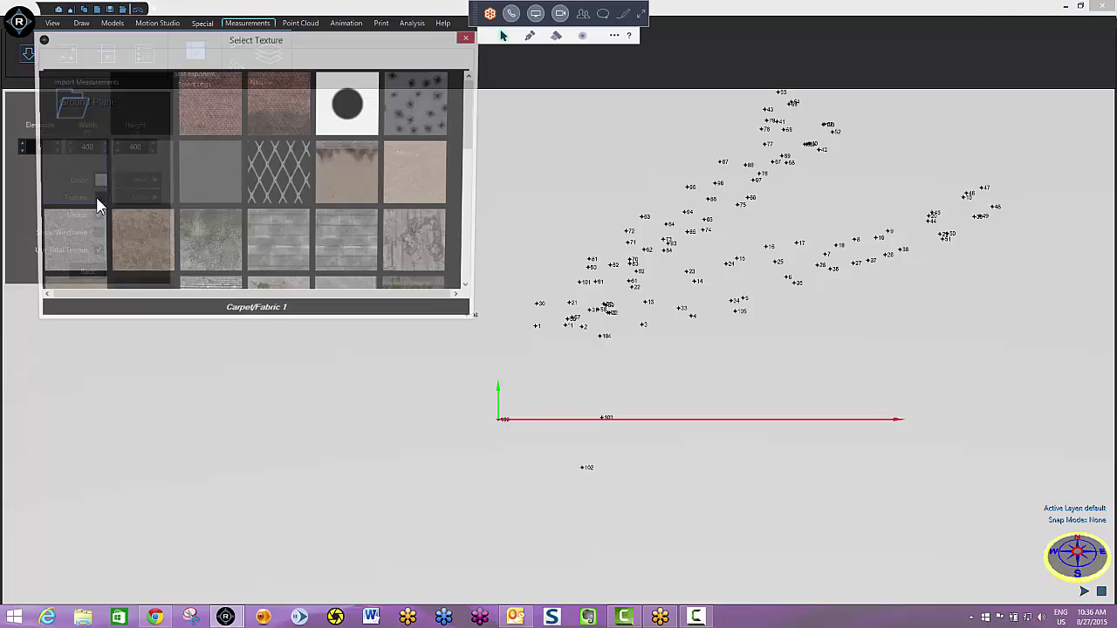
click(77, 58)
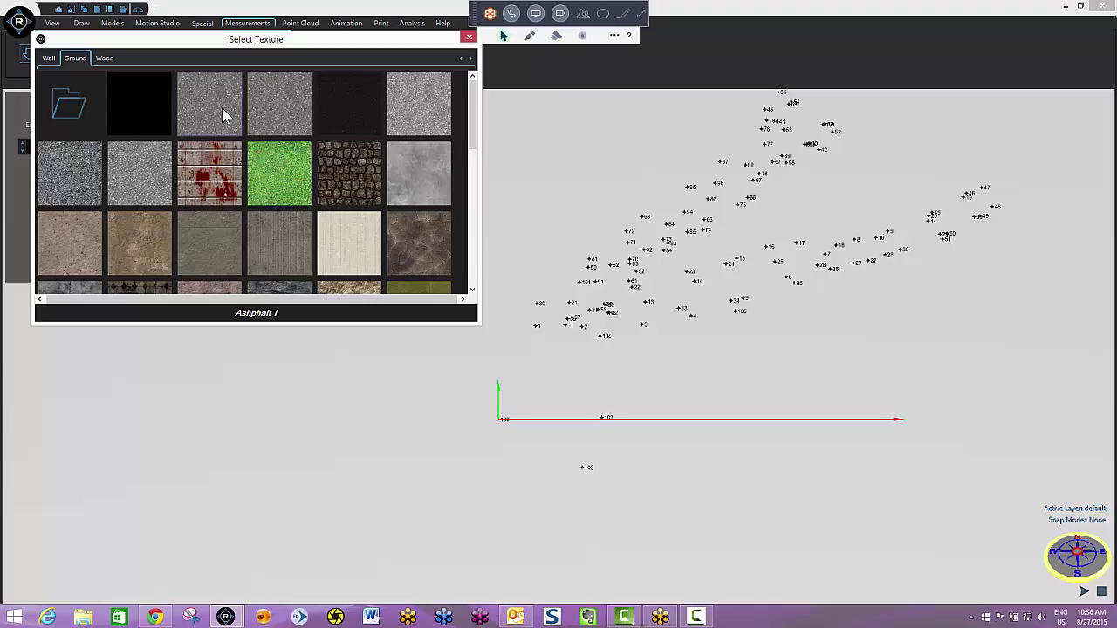
click(223, 114)
- Move the aras exponent points onto a new layer named 'Points' and lock it
middle_drag(680, 329, 709, 306)
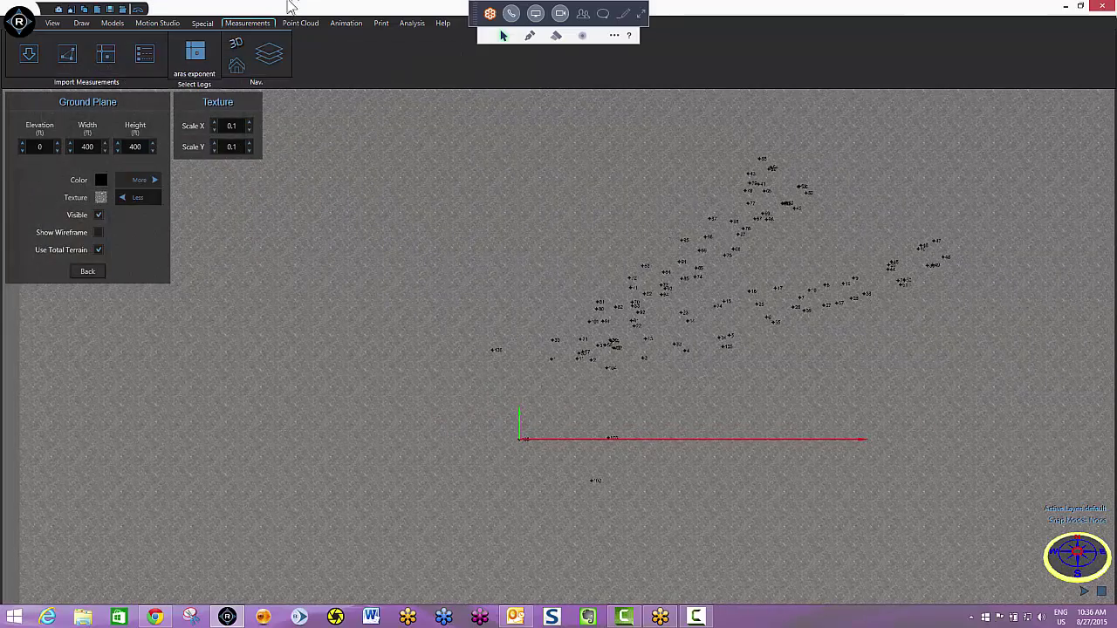
click(195, 54)
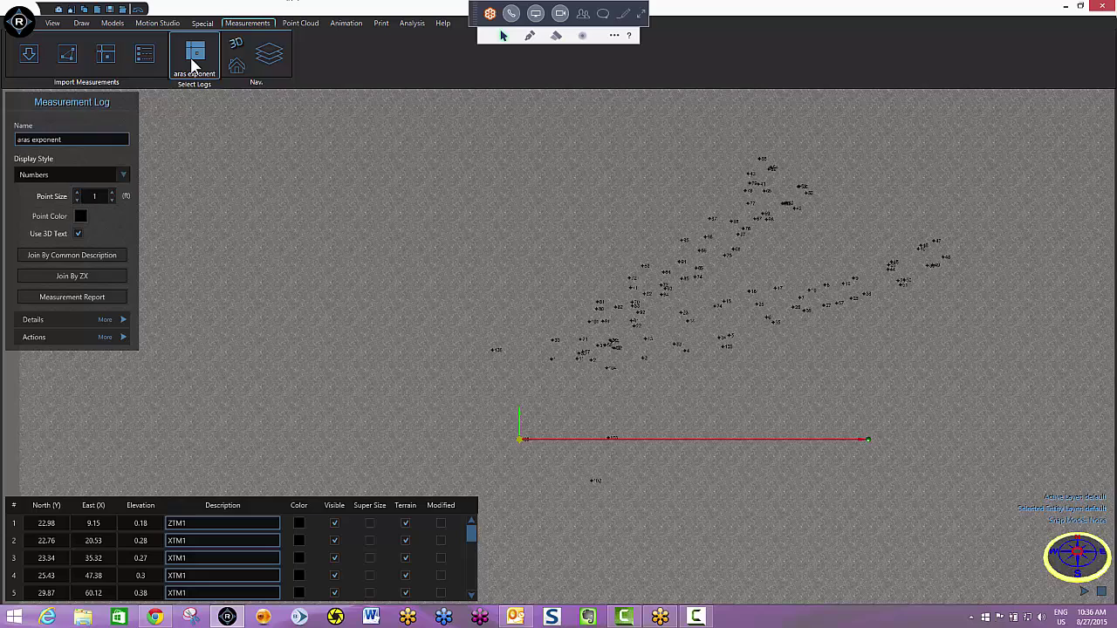
right_click(624, 305)
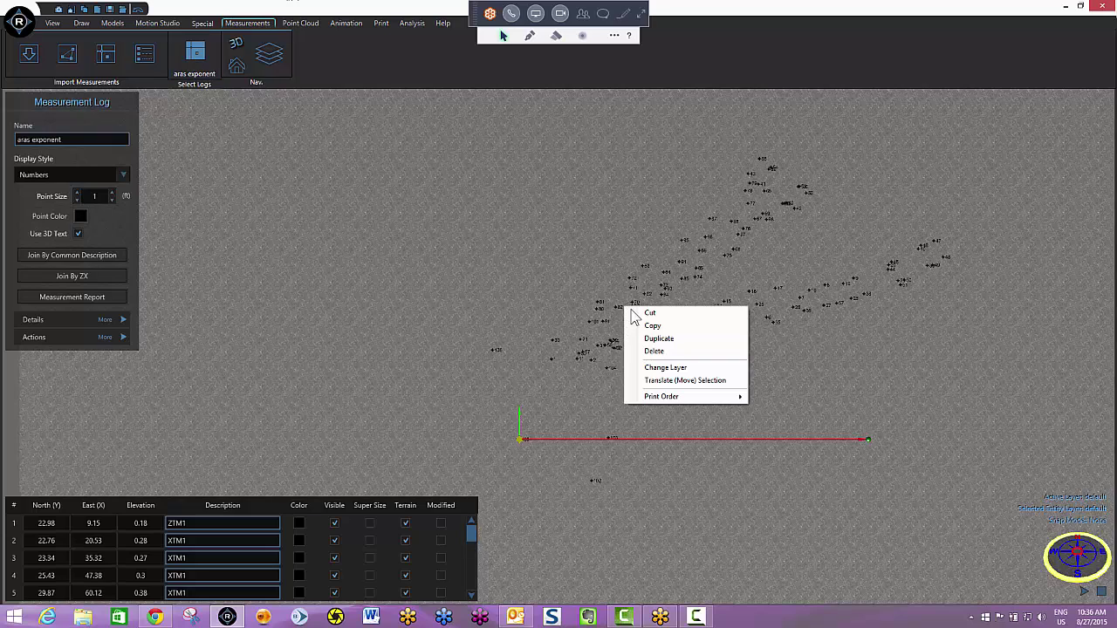
click(666, 368)
click(585, 276)
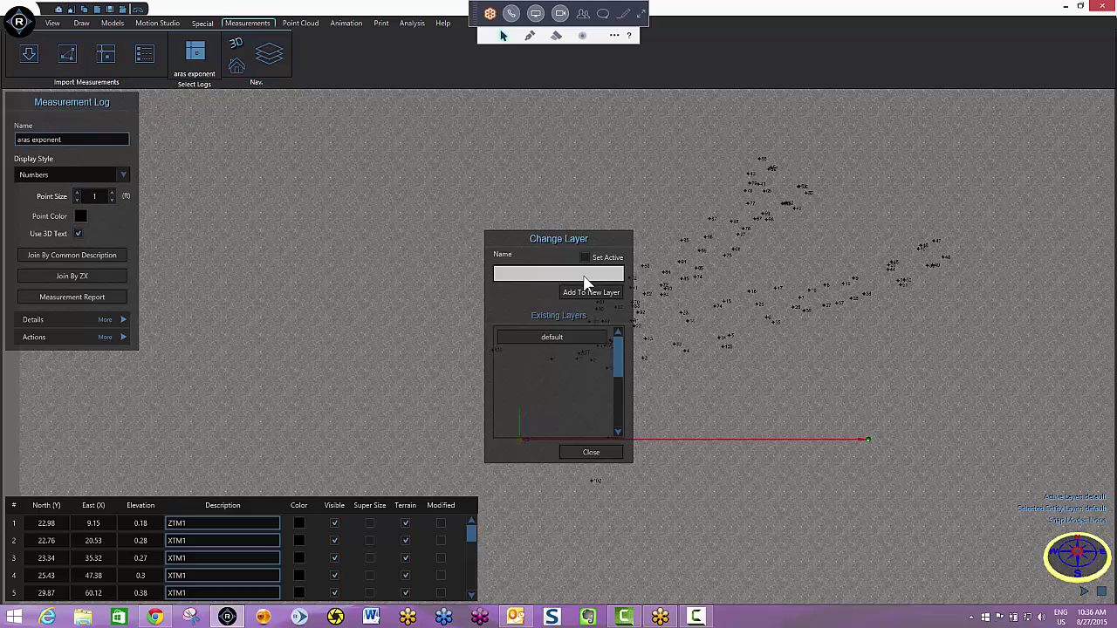
text(Points)
click(587, 293)
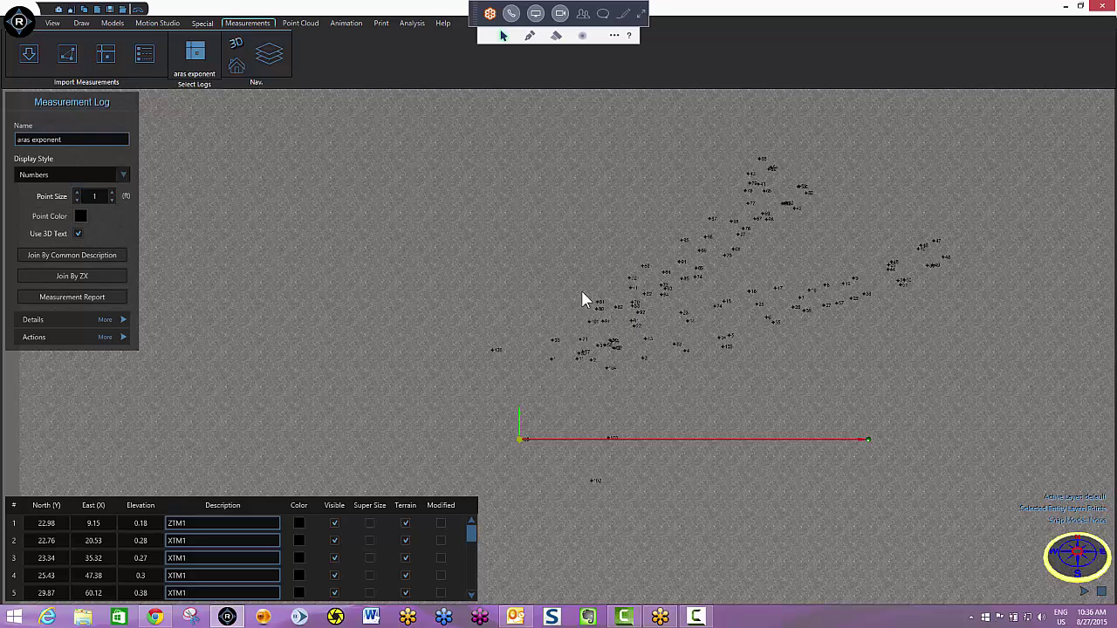
click(271, 56)
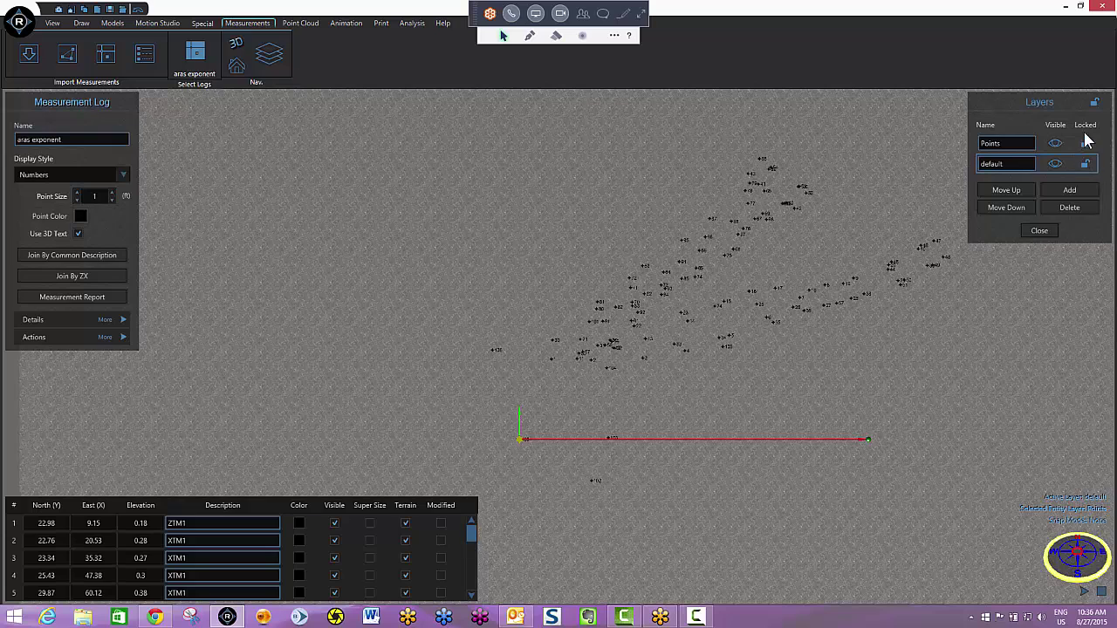
click(1087, 143)
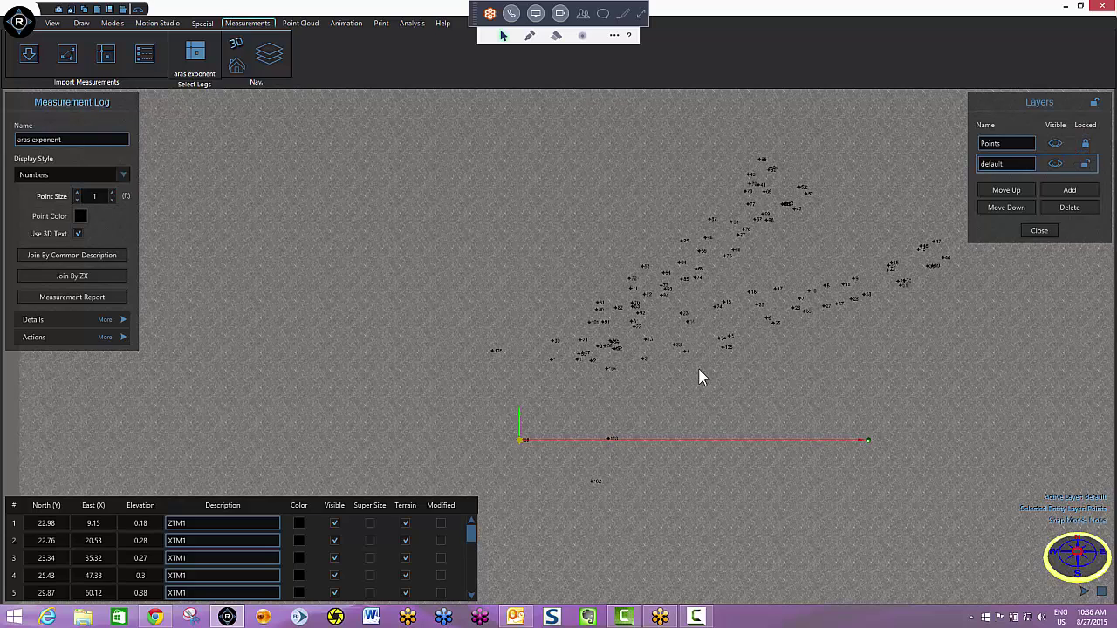
- Deselect the measurements, pan the point-cloud view, and bring up the Analysis tools
click(594, 359)
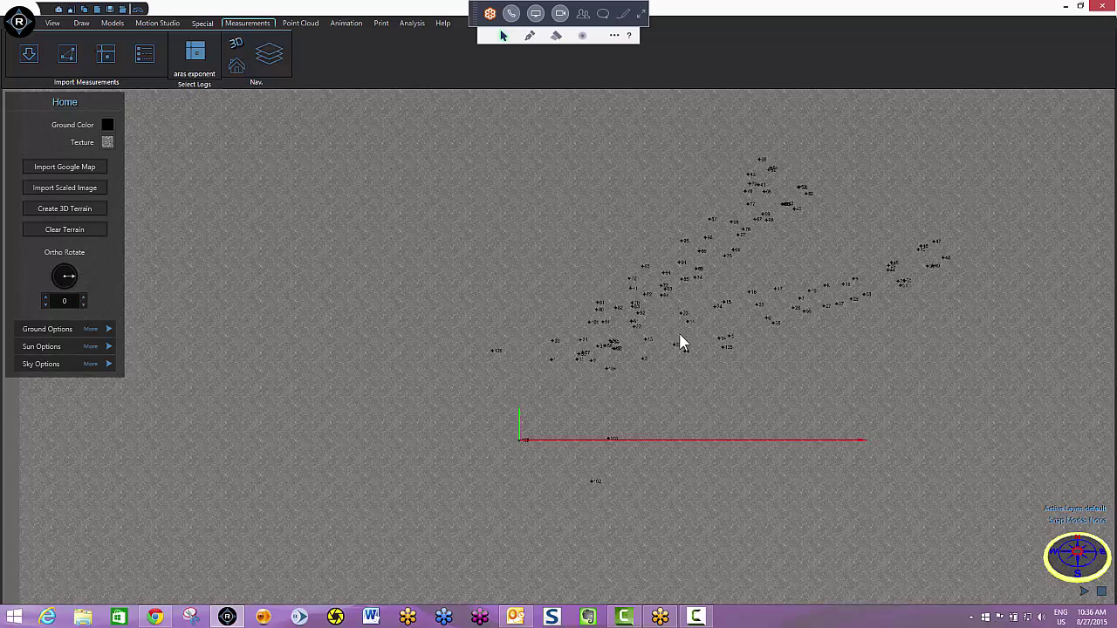
middle_drag(656, 369, 643, 354)
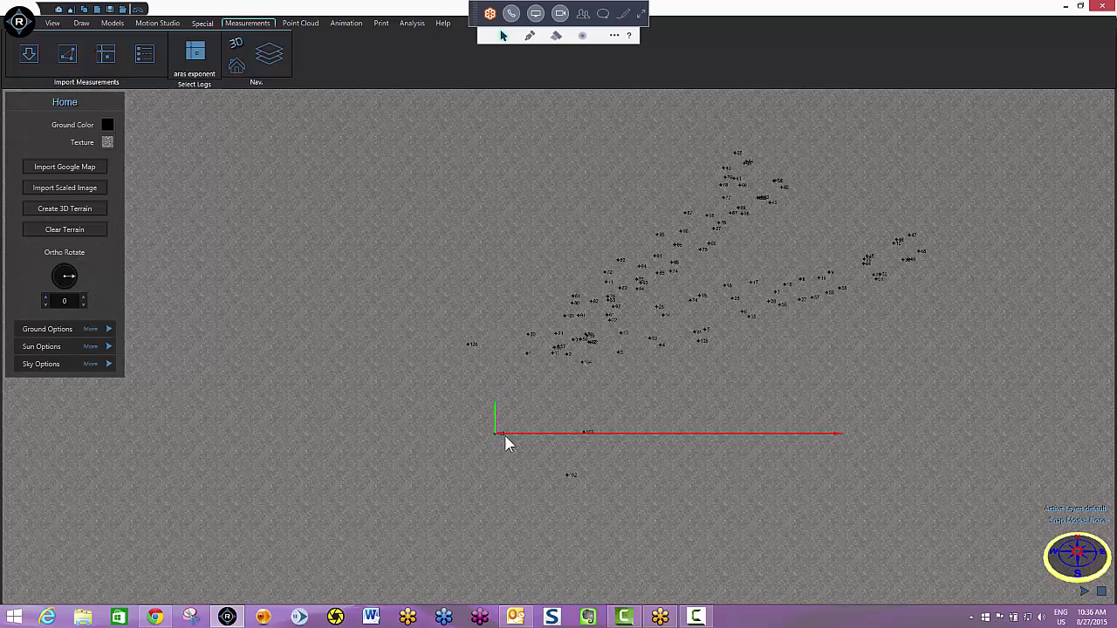
mouse_move(596, 394)
middle_down()
mouse_move(671, 390)
mouse_move(576, 398)
middle_up()
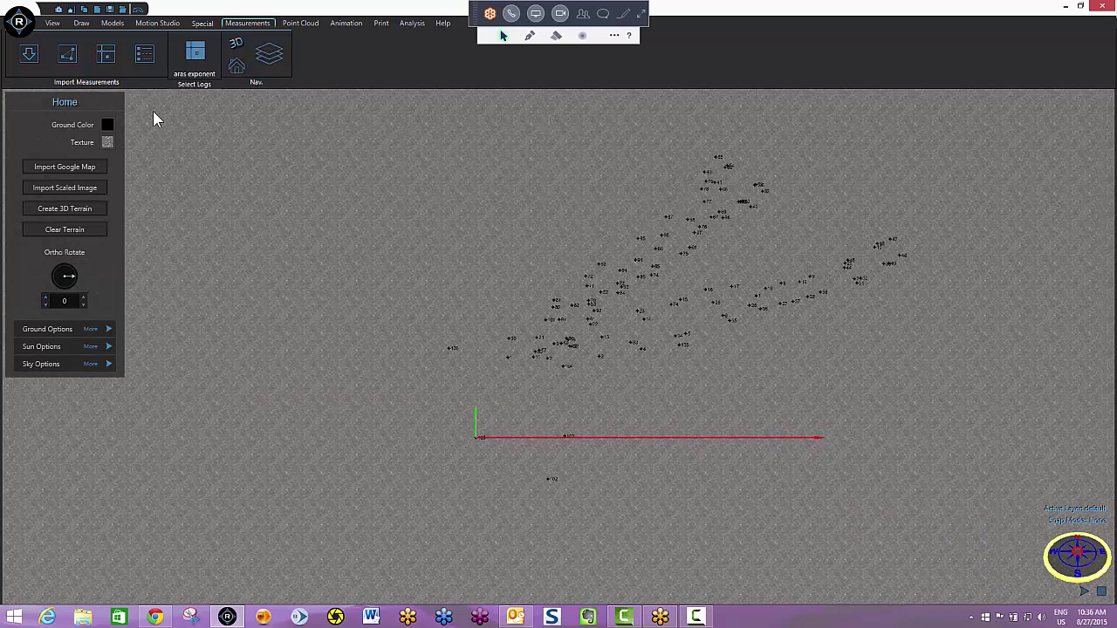
click(408, 23)
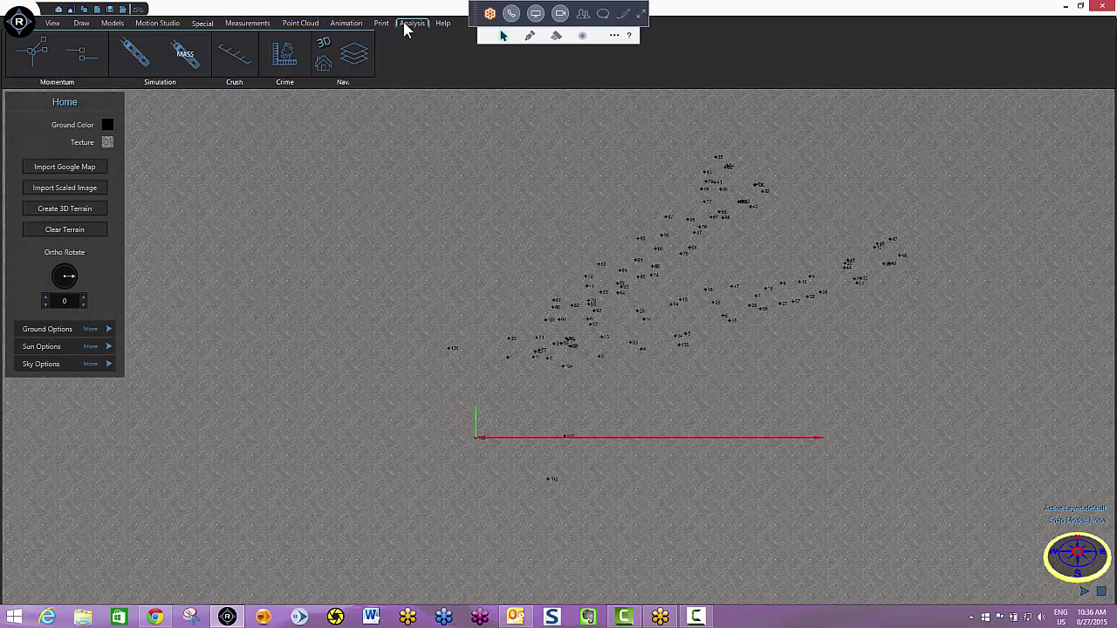
- Place a two-vehicle Momentum (SAMI) diagram and set the departure angles to 60.4 and 30.4
click(39, 53)
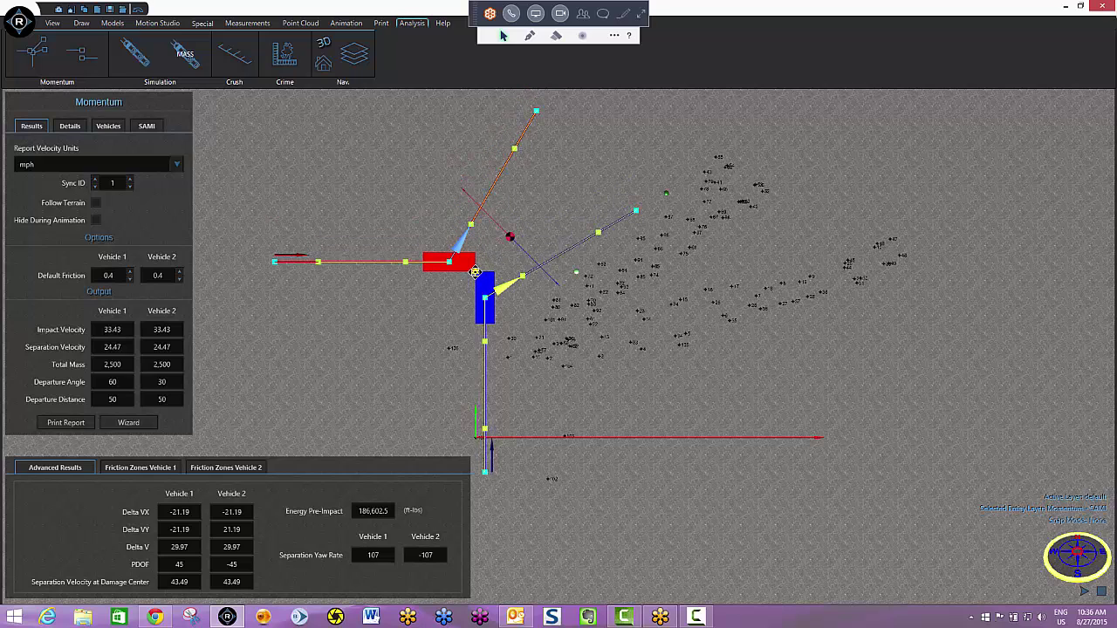
mouse_move(492, 276)
mouse_down()
mouse_move(469, 274)
mouse_move(486, 283)
mouse_up()
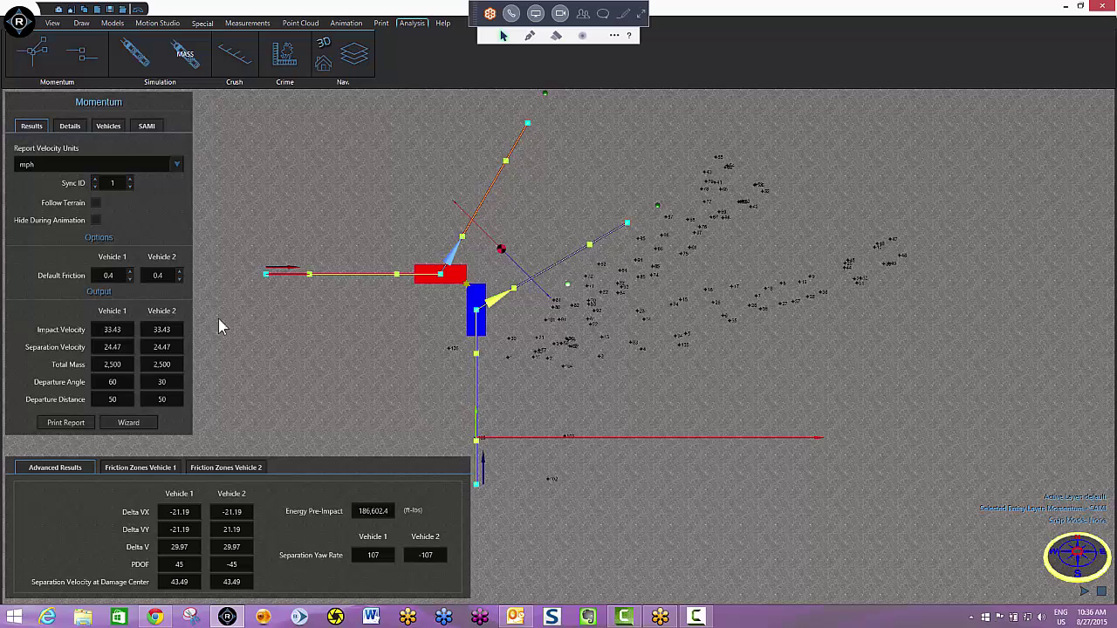
mouse_move(266, 274)
mouse_down()
mouse_move(269, 310)
mouse_move(267, 260)
mouse_move(268, 275)
mouse_up()
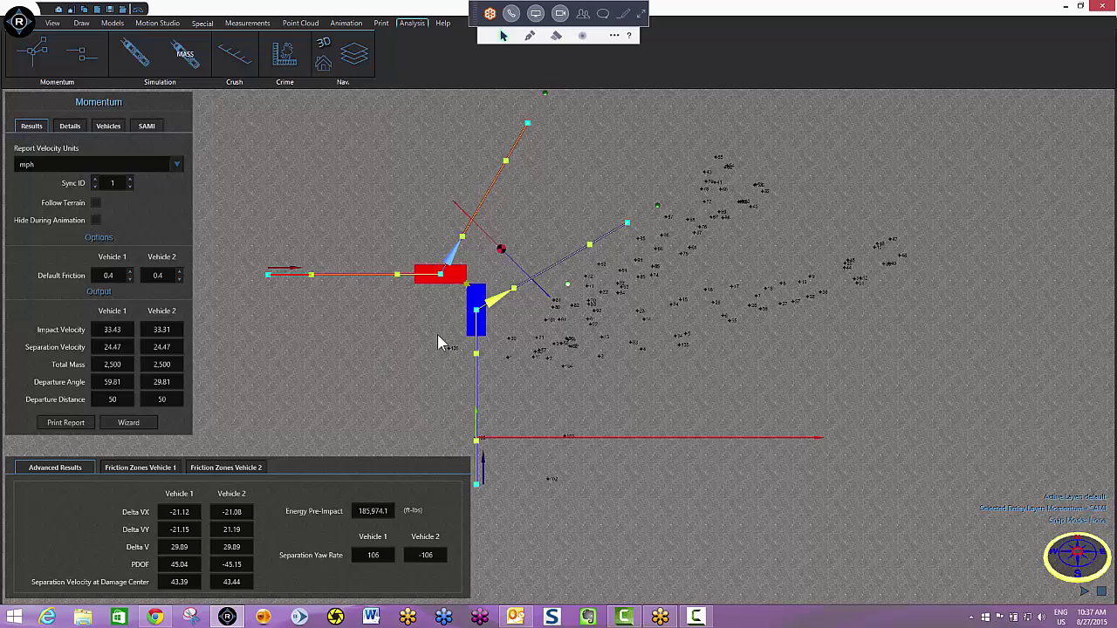
mouse_move(268, 275)
mouse_down()
mouse_move(267, 284)
mouse_move(274, 272)
mouse_up()
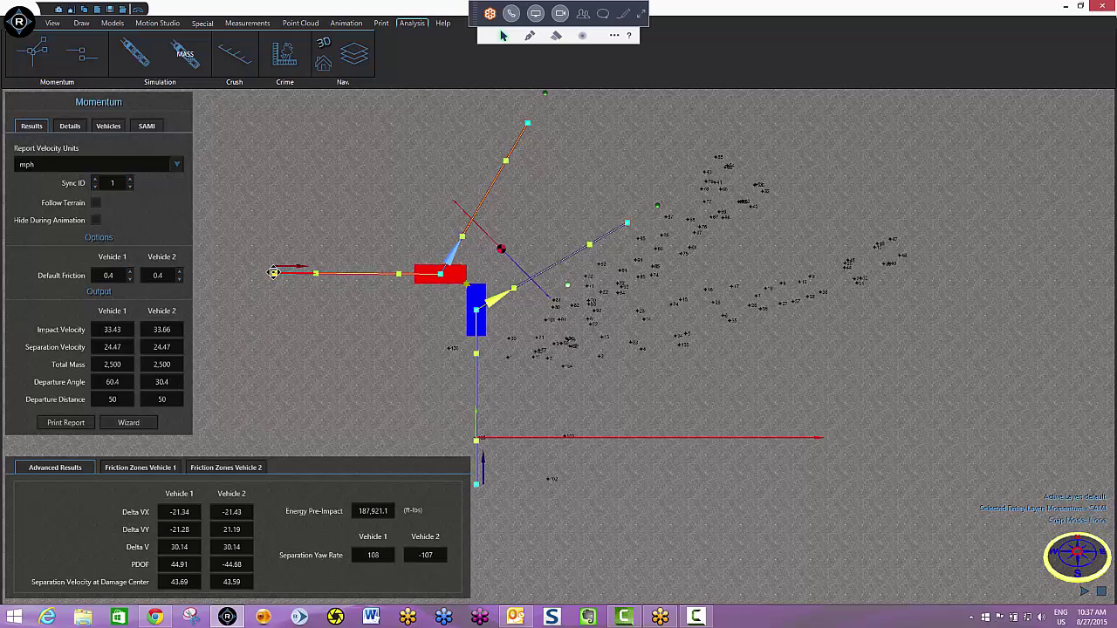
middle_drag(327, 338, 406, 336)
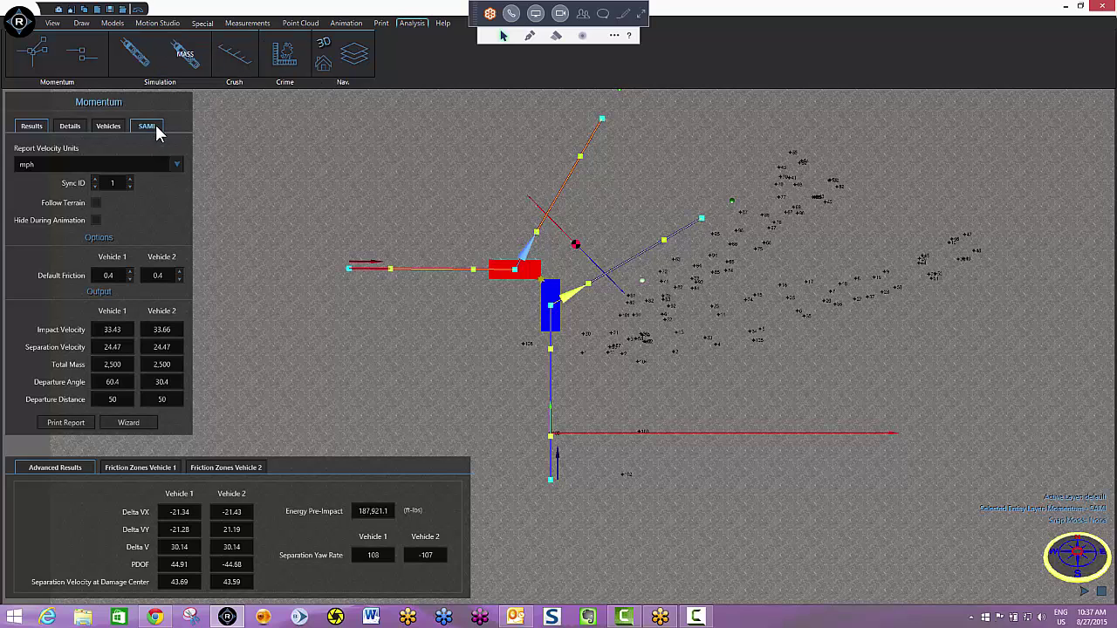
- Insert a 1994 Chevrolet Caprice Classic as Vehicle 1 and move it beside the impact point
click(107, 129)
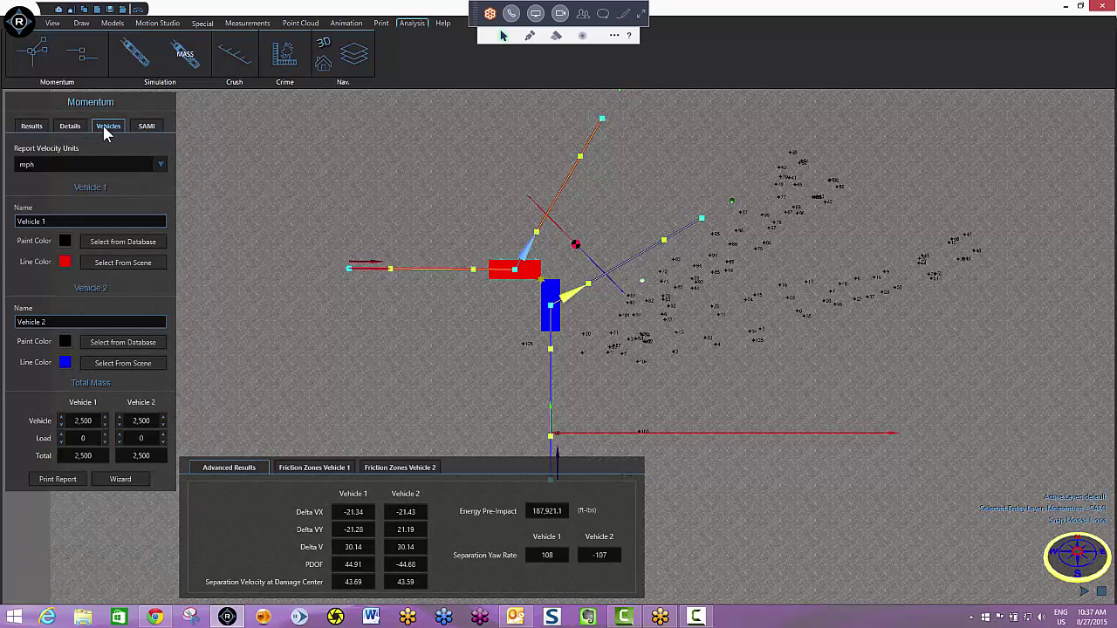
click(133, 246)
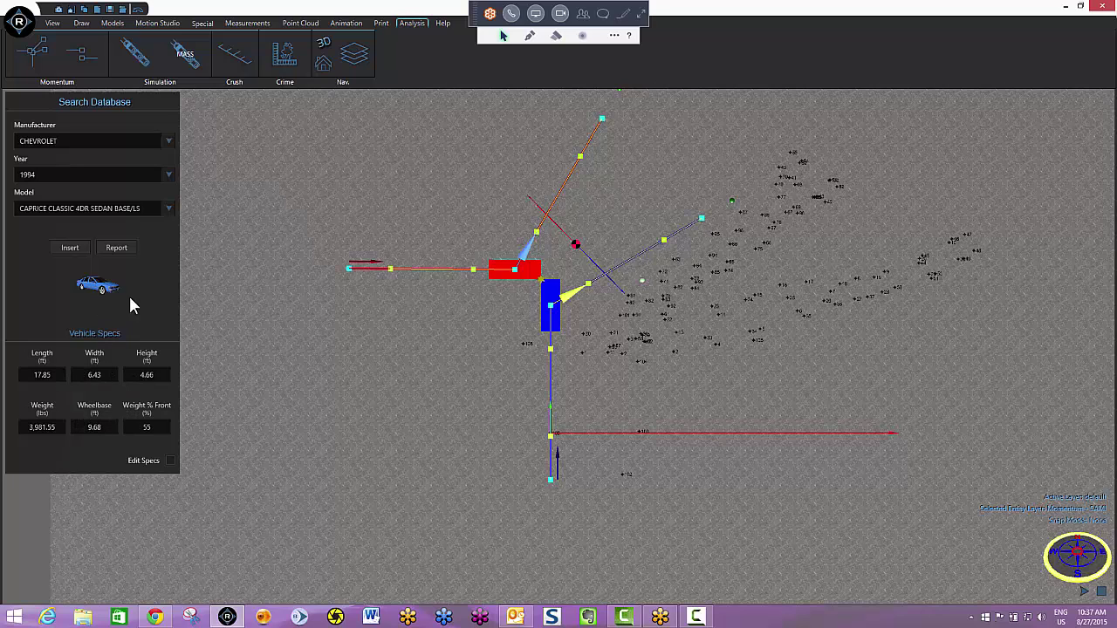
click(72, 247)
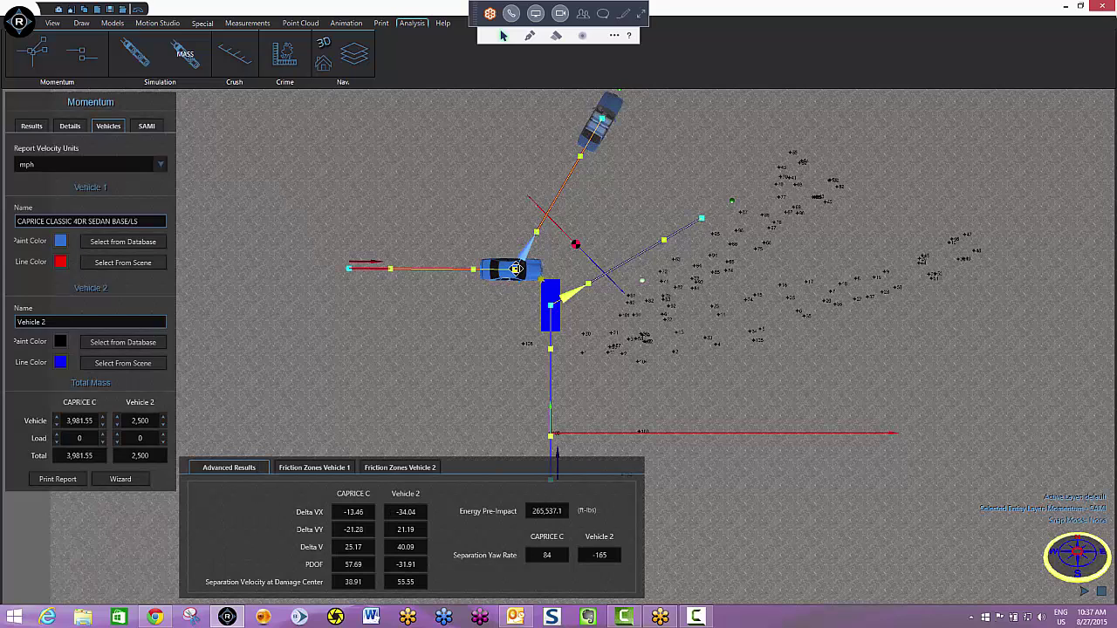
mouse_move(515, 271)
mouse_down()
mouse_move(467, 271)
mouse_move(510, 272)
mouse_move(481, 212)
mouse_move(508, 281)
mouse_up()
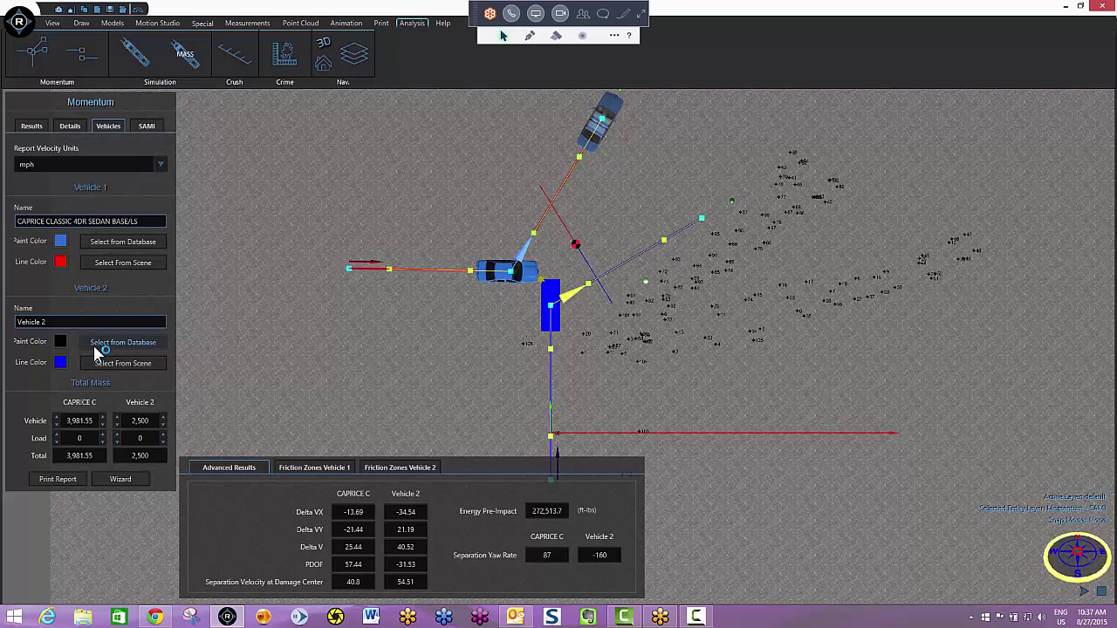
- Load the Caprice Classic from the database as Vehicle 2 and paint it red
click(126, 342)
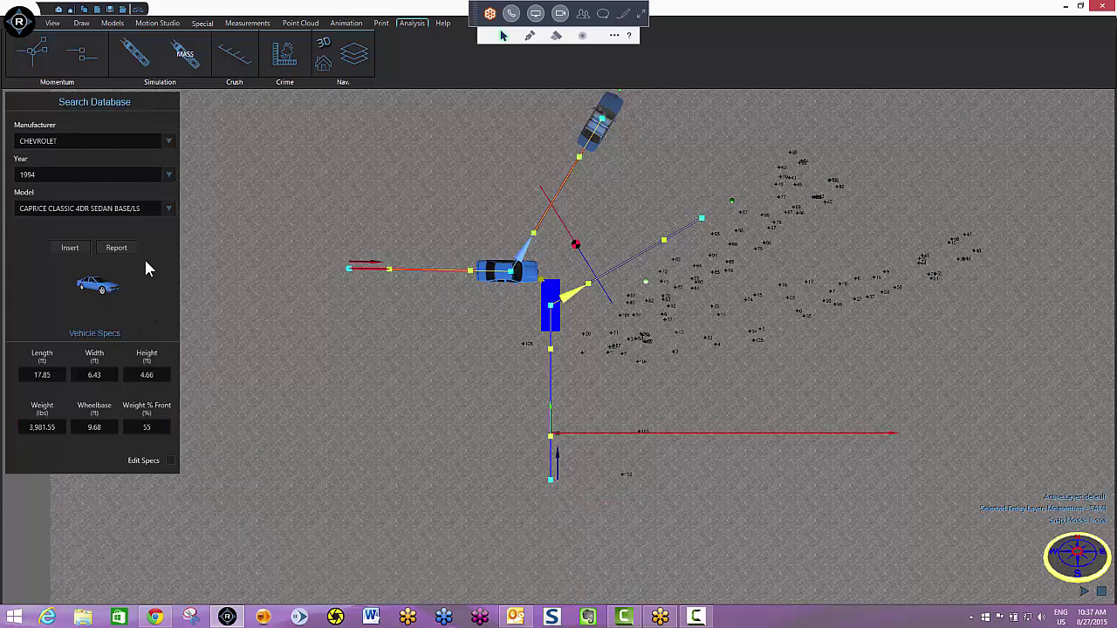
click(70, 252)
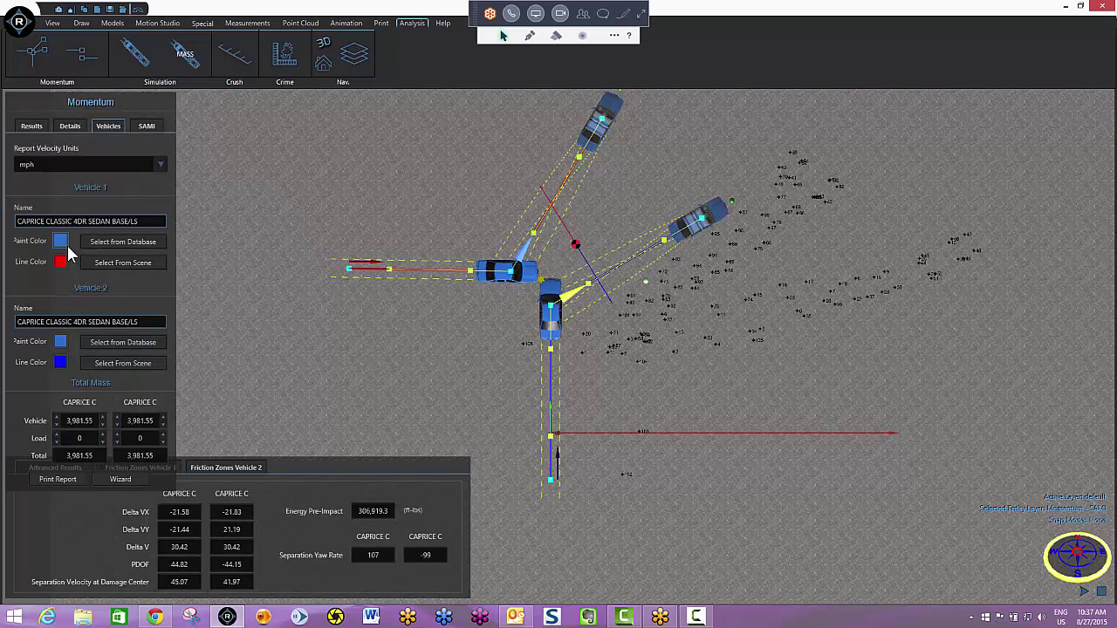
click(60, 345)
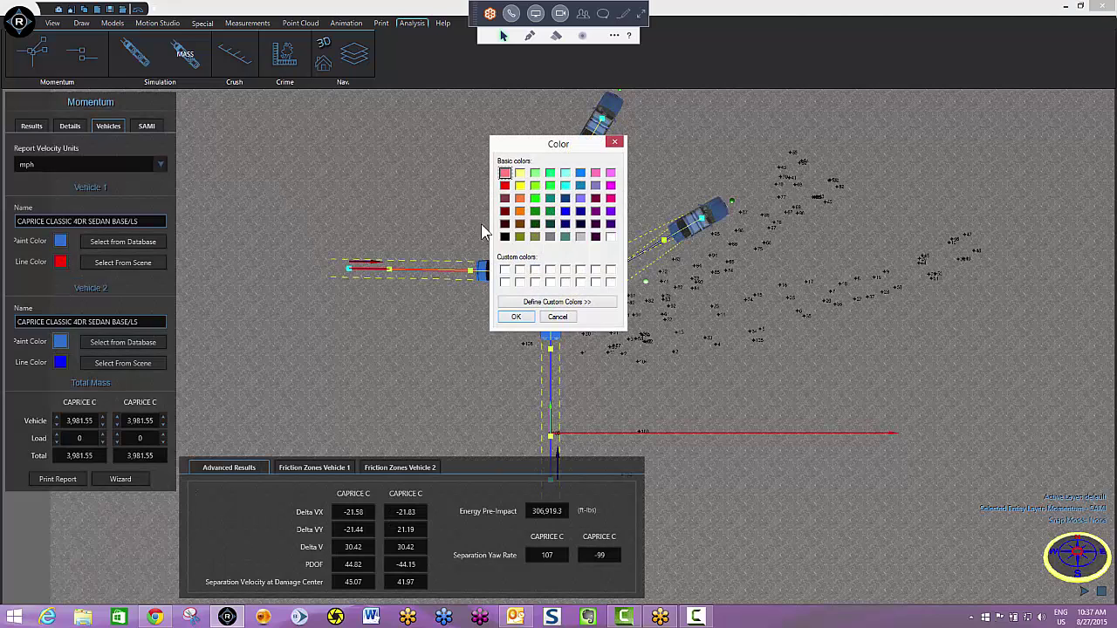
click(504, 186)
click(518, 317)
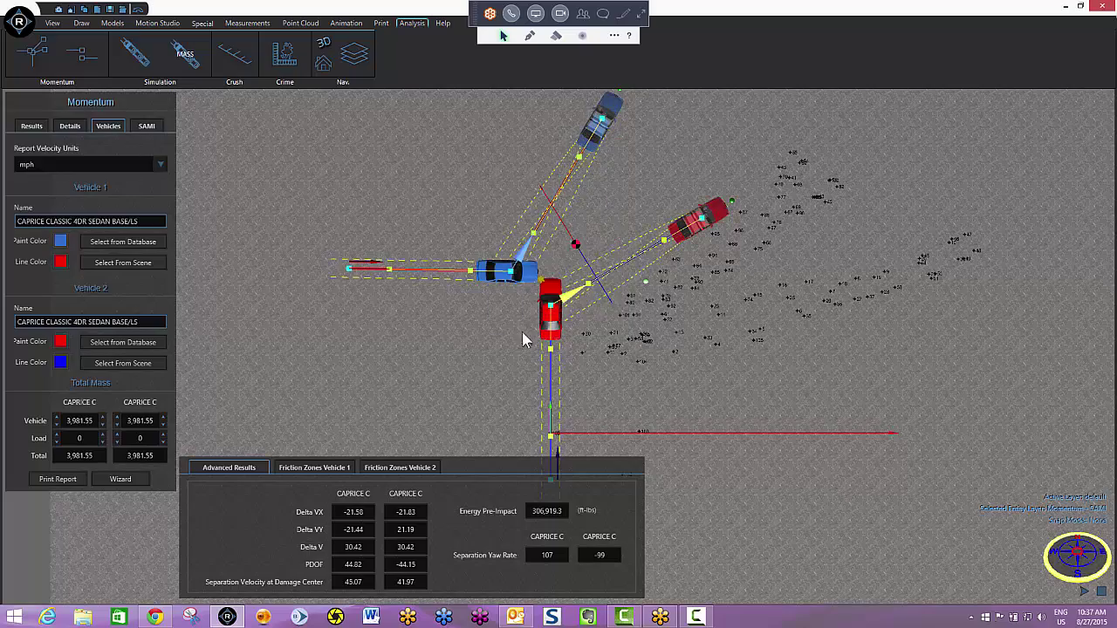
middle_drag(467, 365, 603, 349)
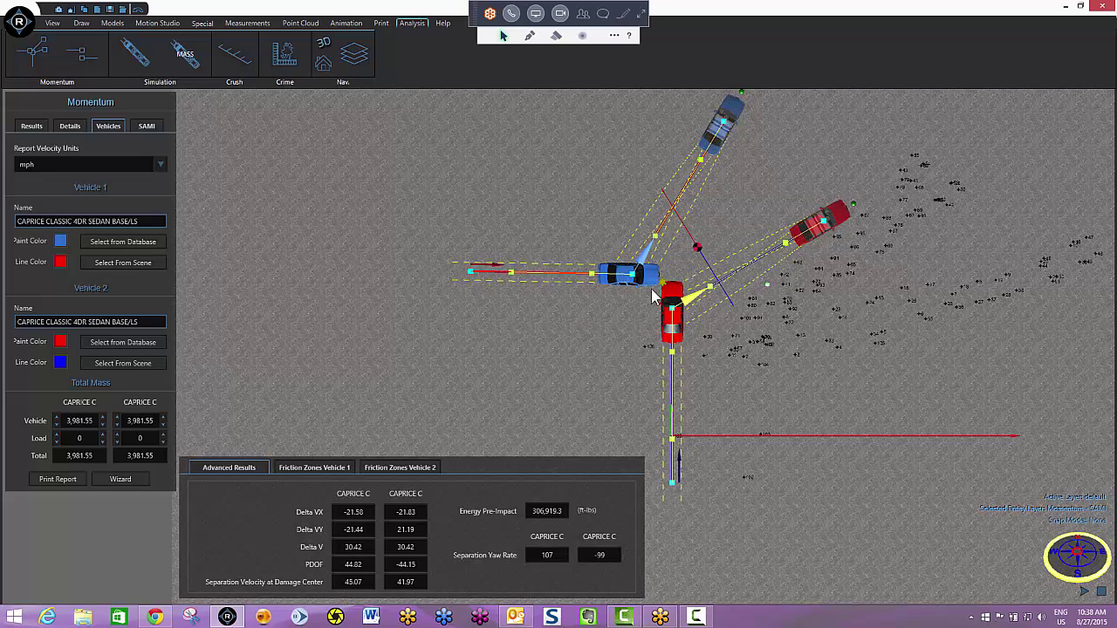
click(78, 440)
- Give both Caprices a load of 300
text(300)
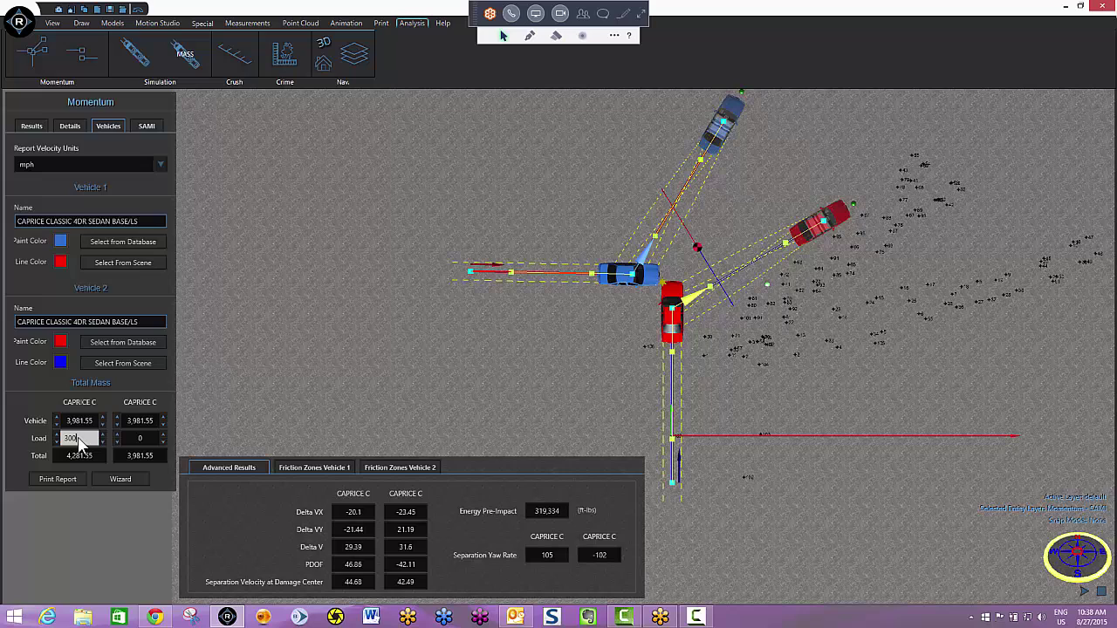
key(Return)
text(300)
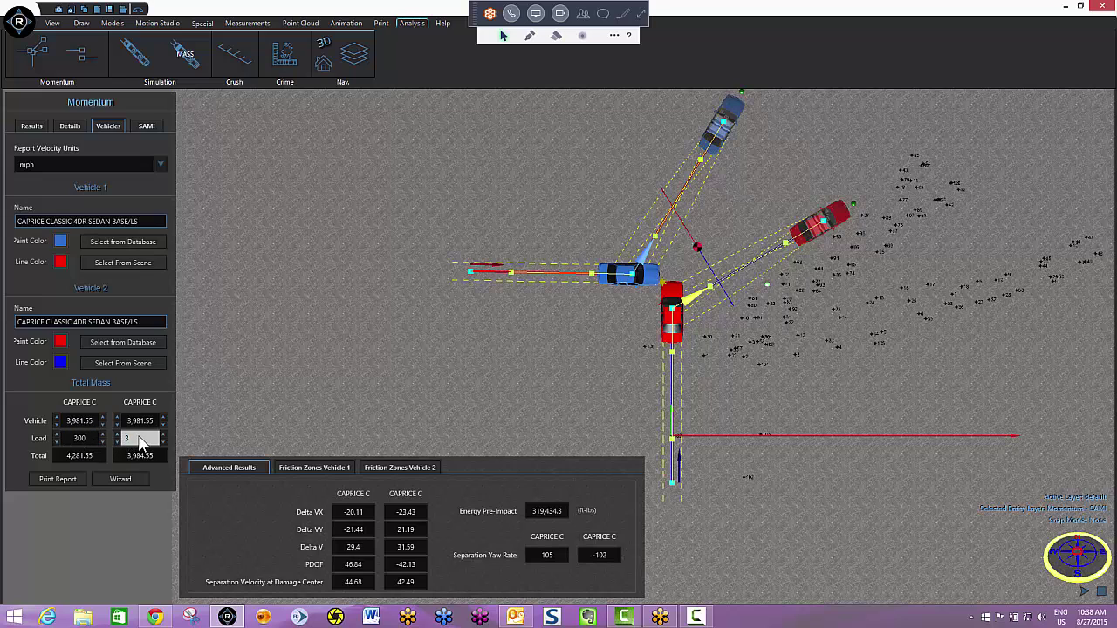
- Reselect the momentum analysis and drag the collision diagram to a new position
click(463, 392)
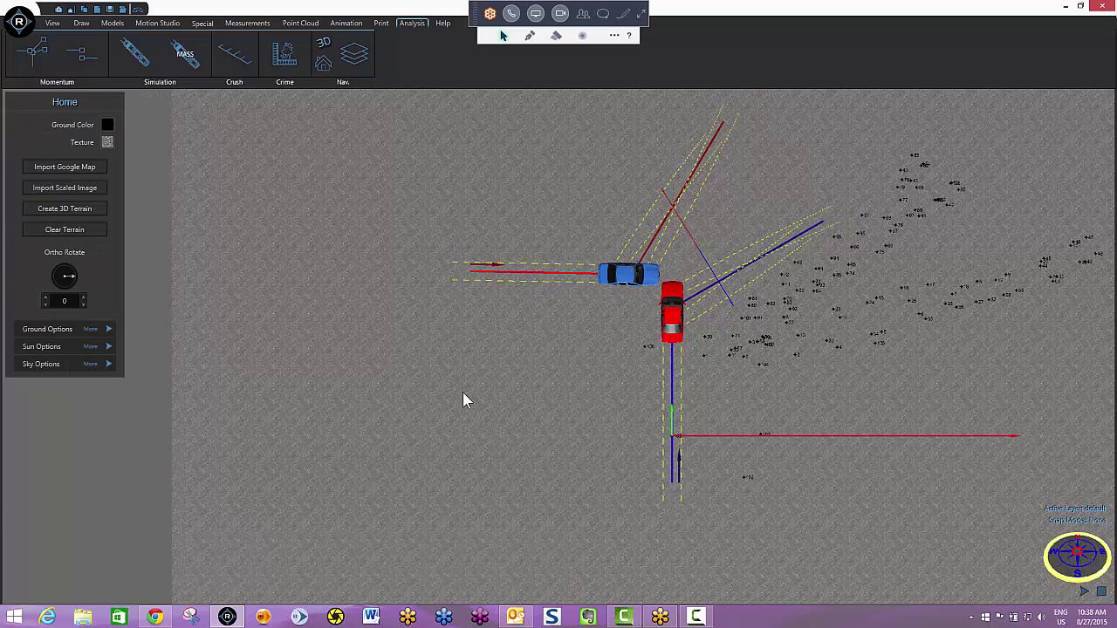
click(563, 278)
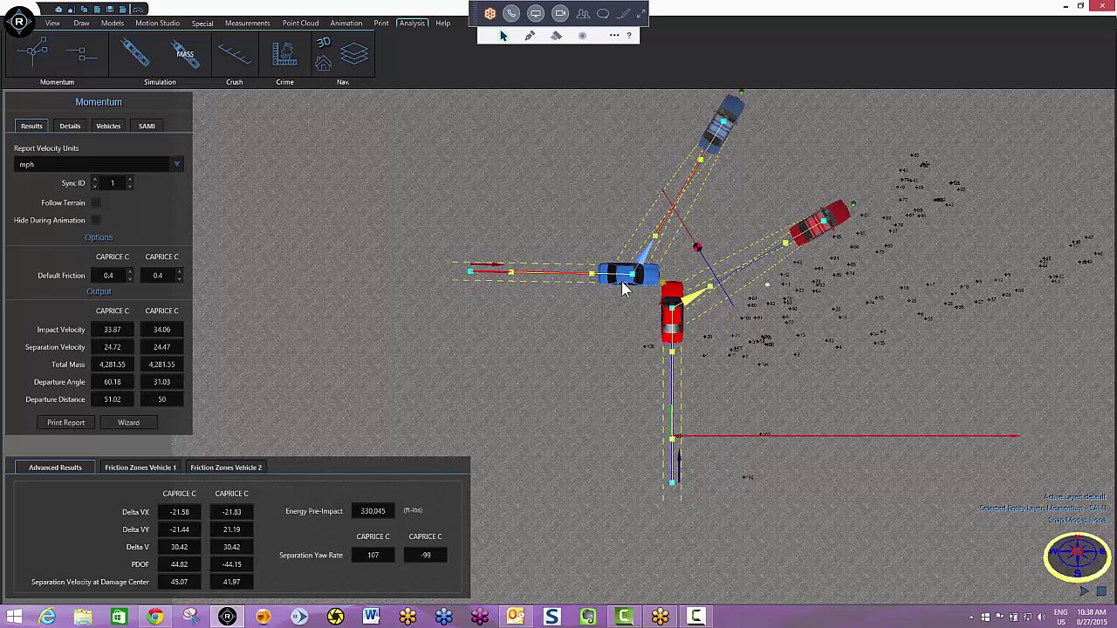
drag(659, 288, 652, 315)
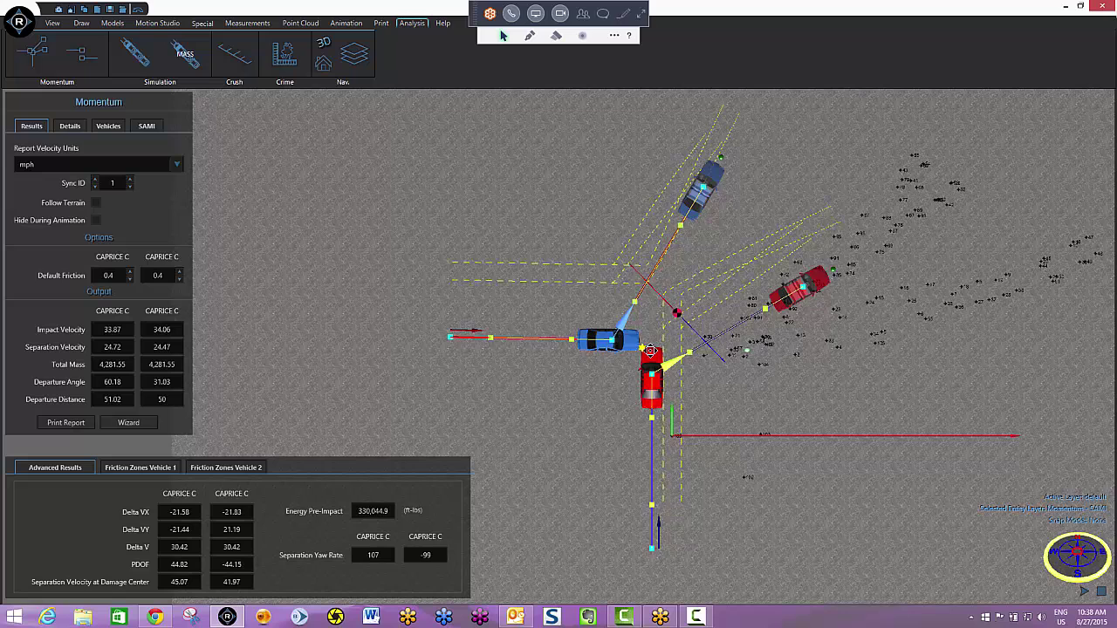
drag(651, 350, 515, 285)
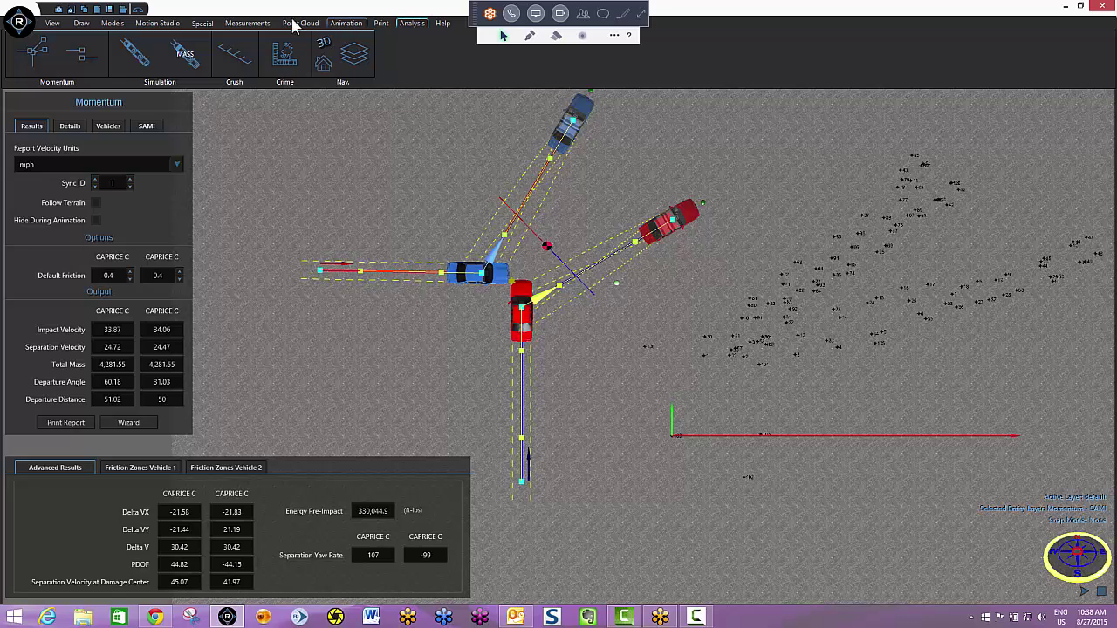
- Join the aras exponent points by ZX into tire-mark lines and drag the momentum diagram onto them
click(250, 24)
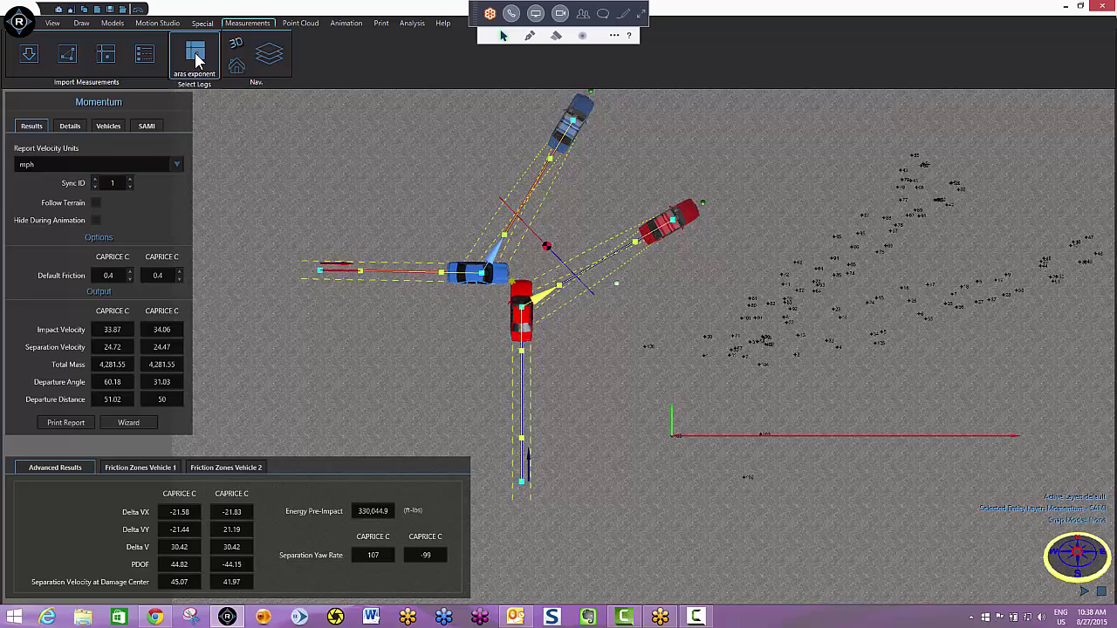
click(196, 57)
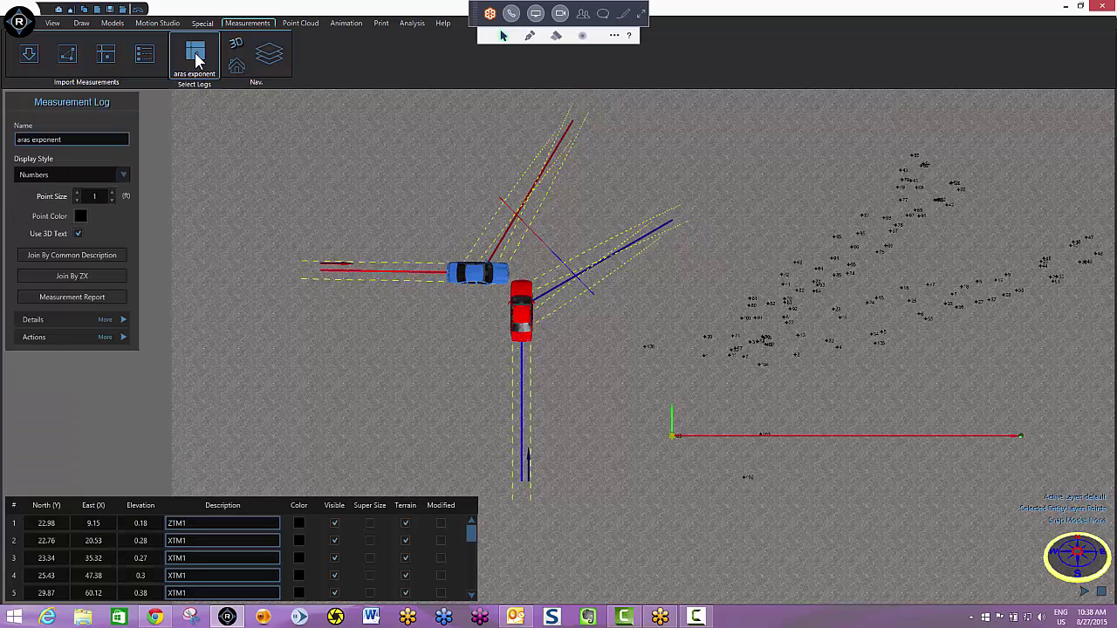
click(88, 277)
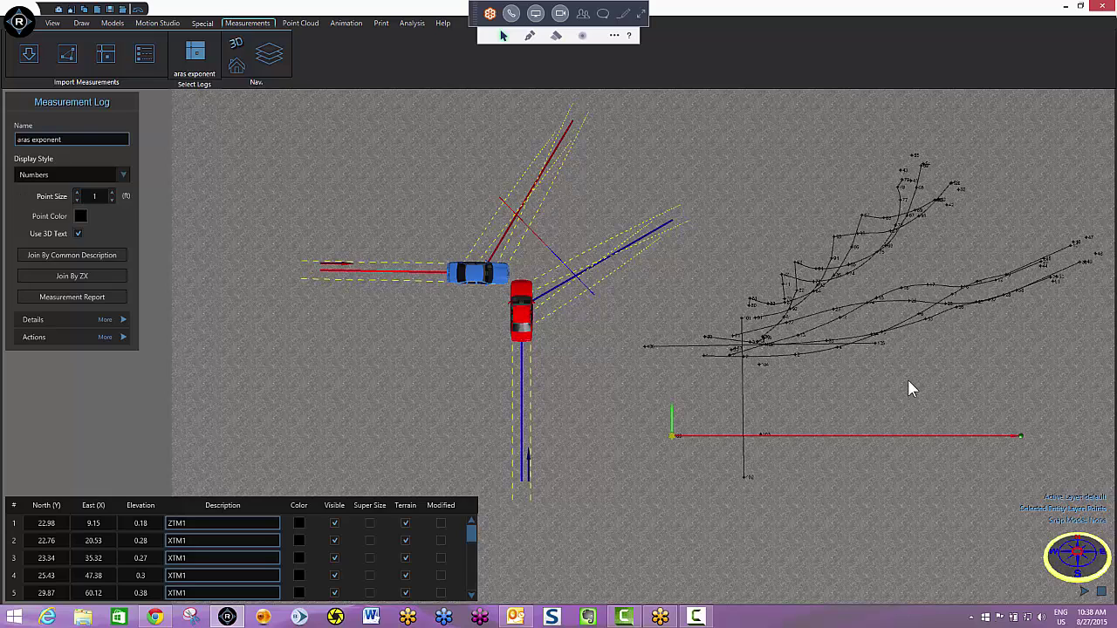
click(374, 278)
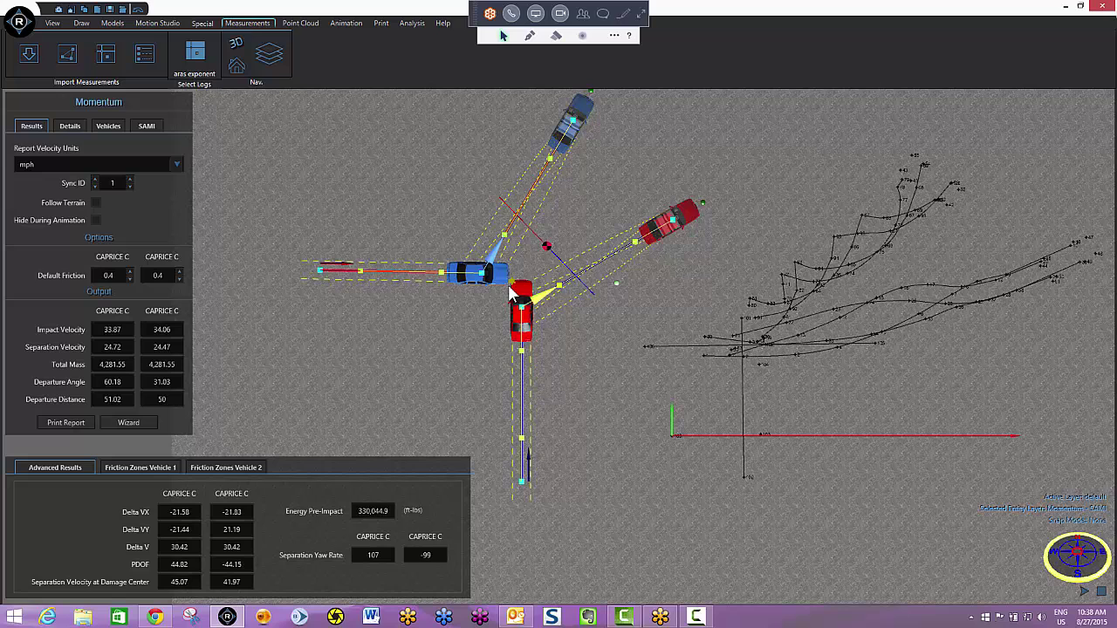
drag(512, 295, 681, 411)
- Position the blue car with a level approach path and move the red car up toward impact
scroll(685, 405, up, 5)
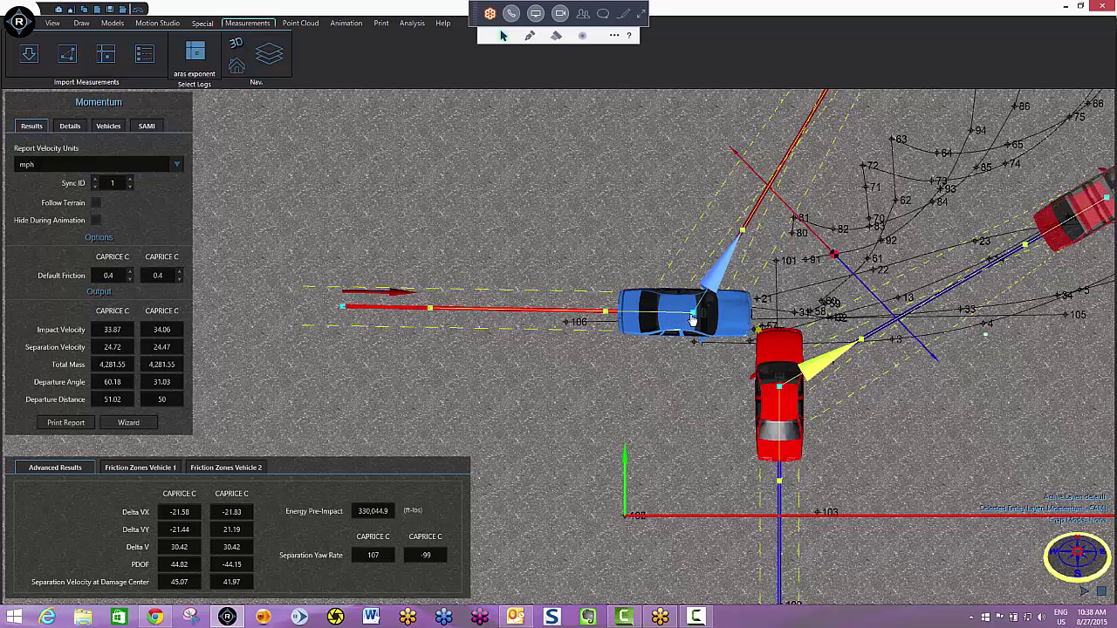
drag(694, 312, 692, 319)
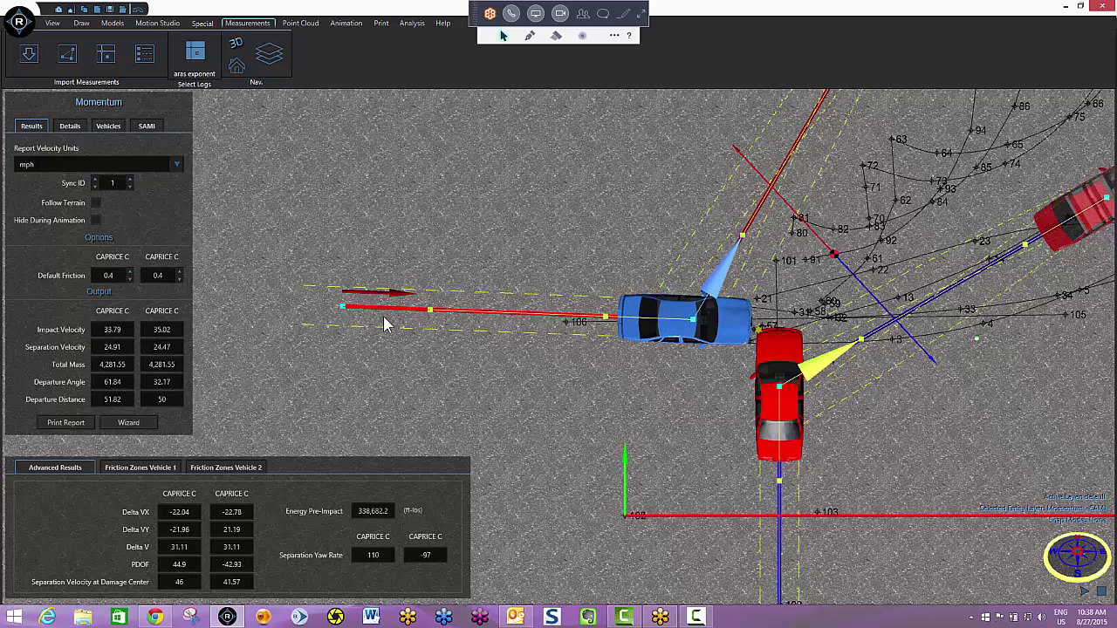
drag(343, 307, 343, 321)
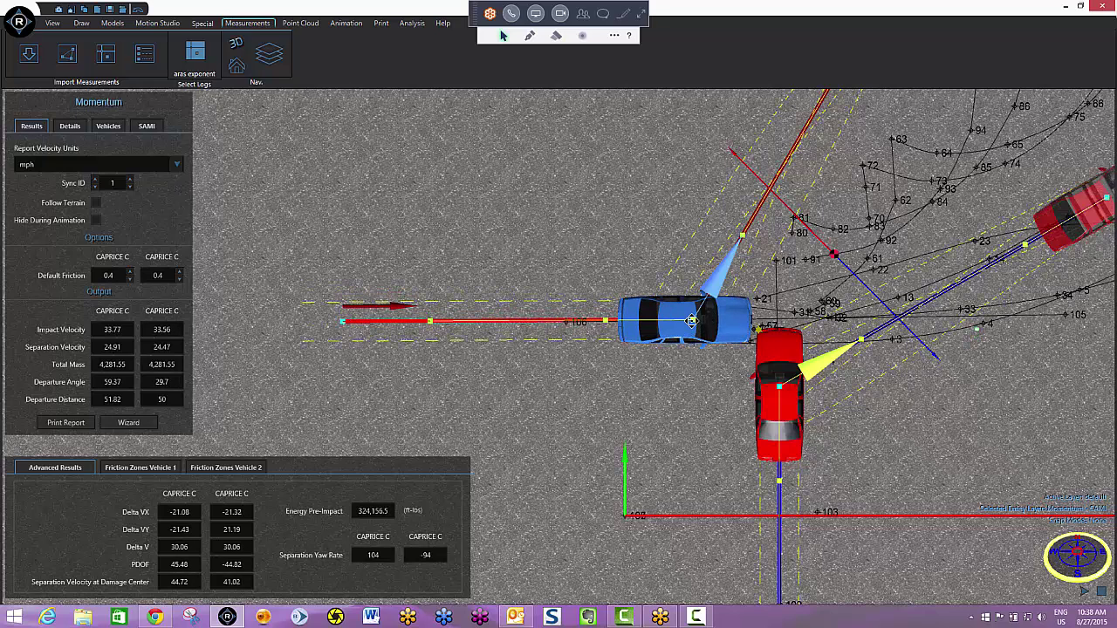
drag(690, 320, 684, 323)
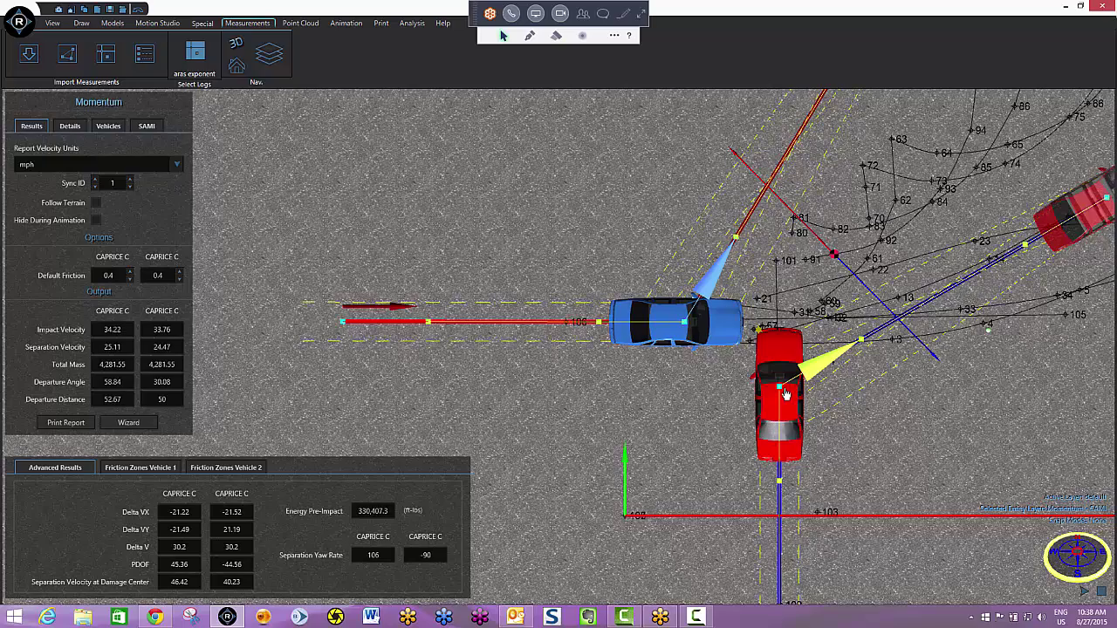
middle_drag(866, 453, 854, 394)
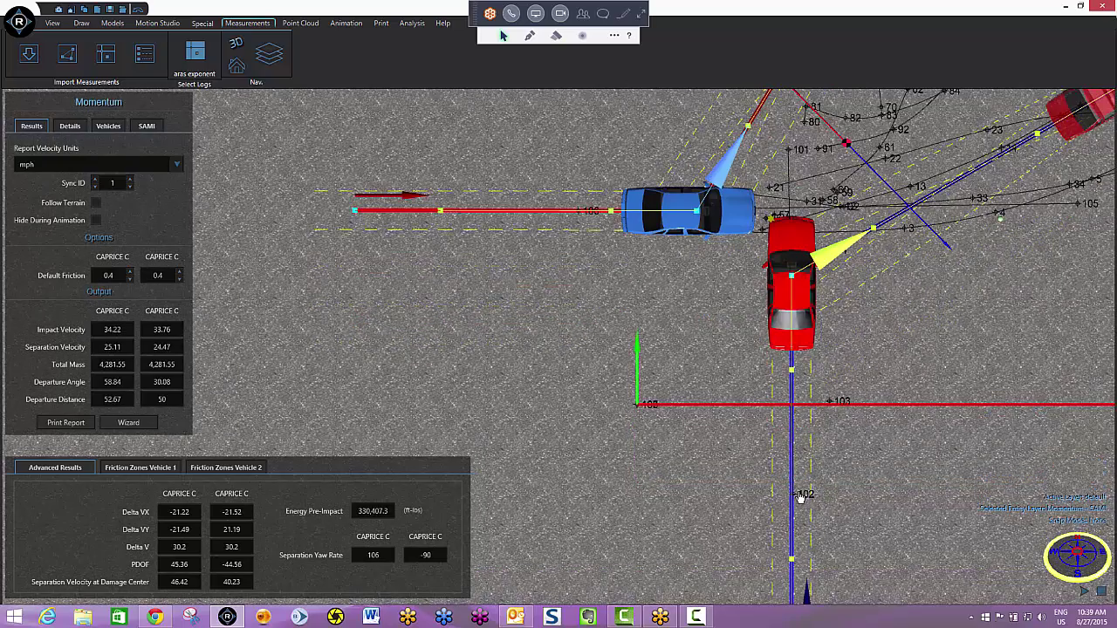
middle_drag(831, 325, 771, 393)
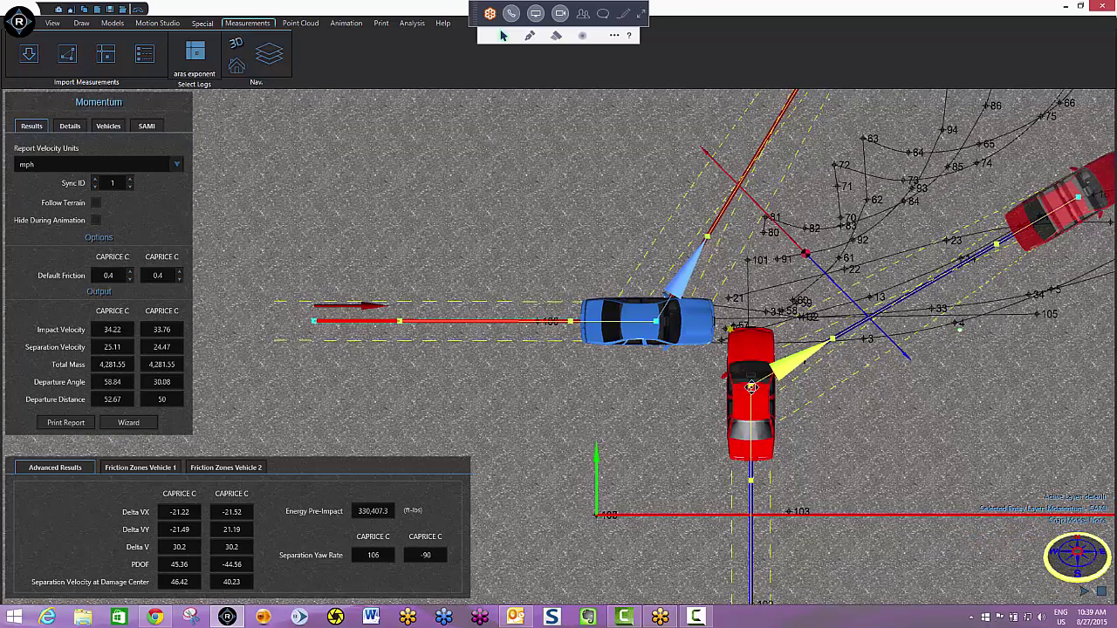
drag(750, 387, 749, 282)
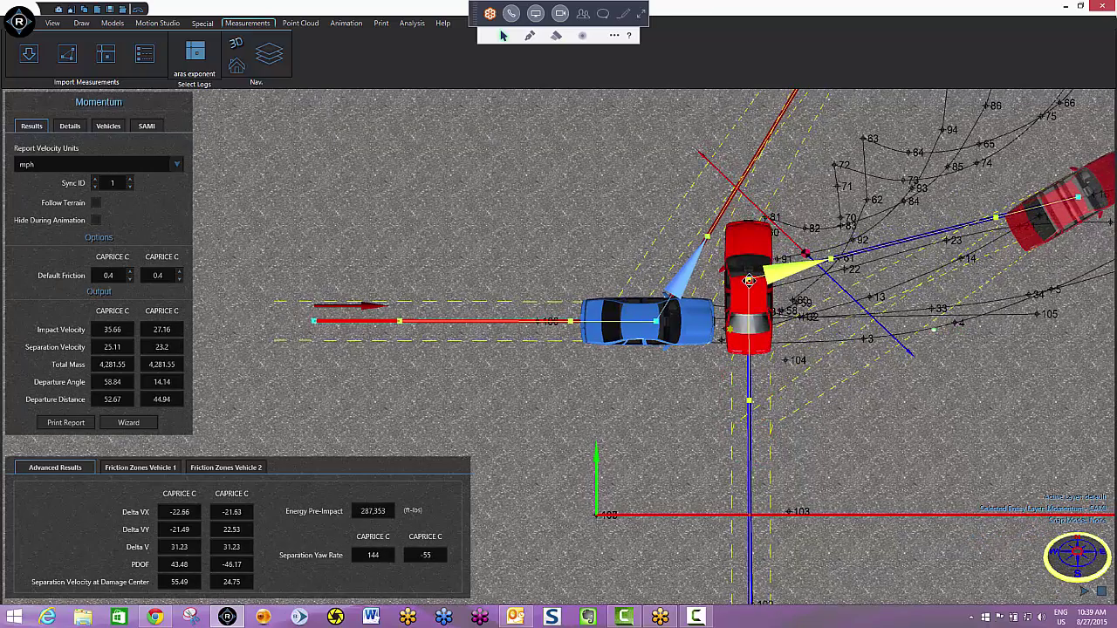
- Check the vertical and horizontal polyline lengths, then open the momentum results
click(839, 443)
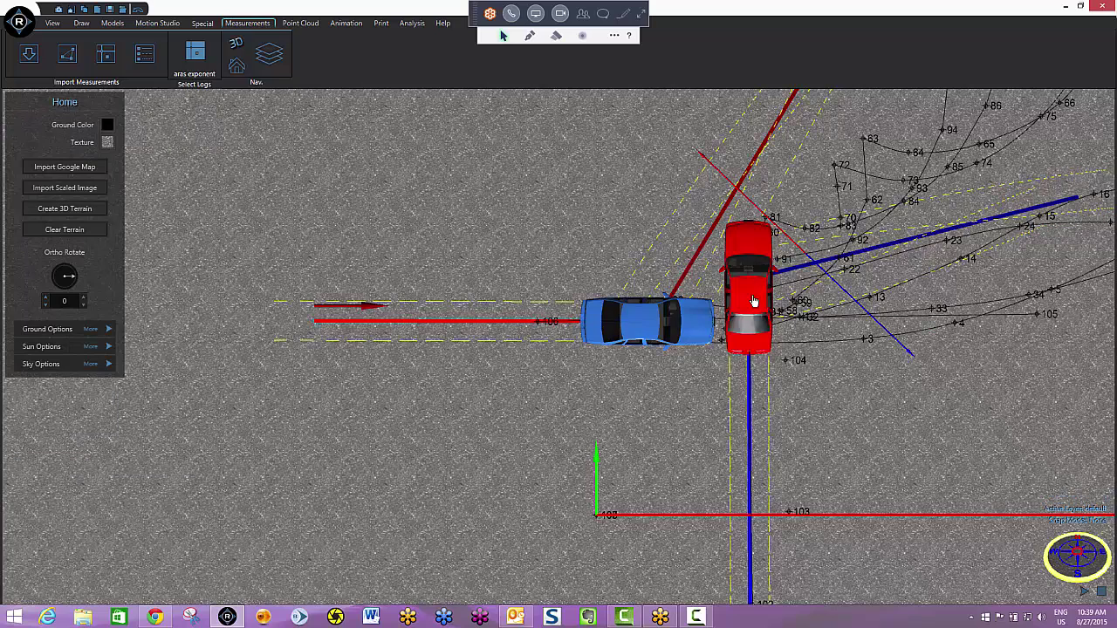
click(751, 426)
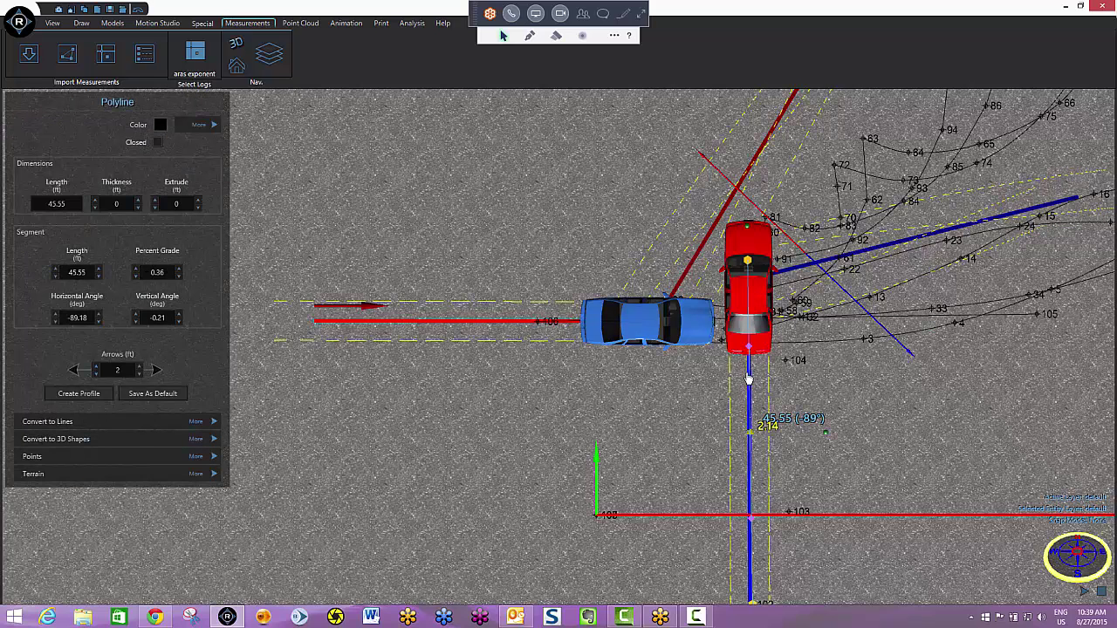
click(577, 328)
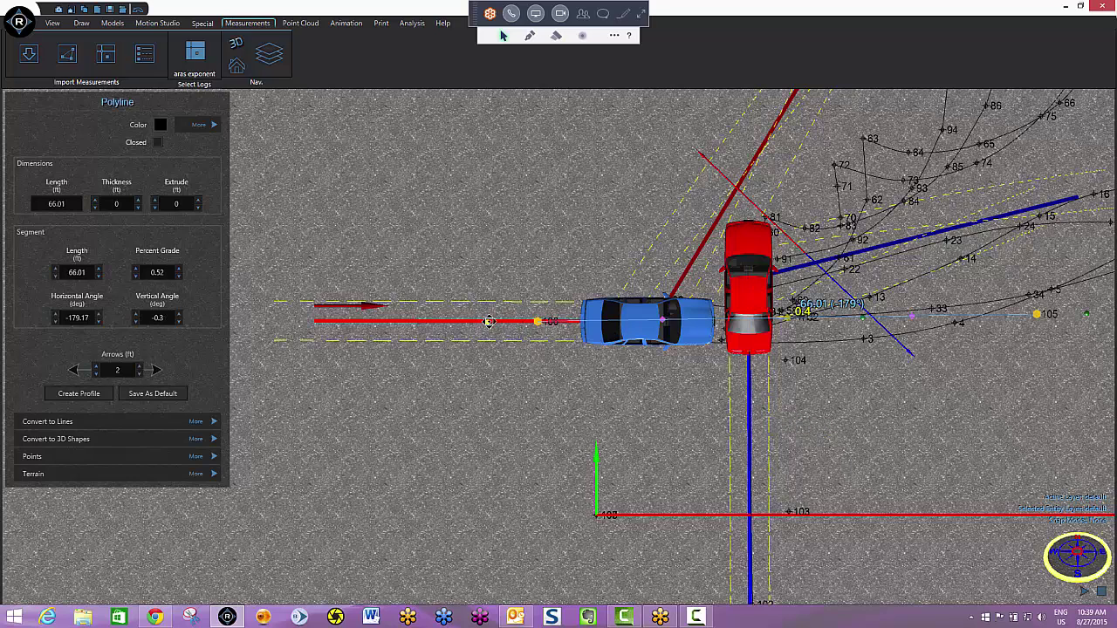
click(469, 328)
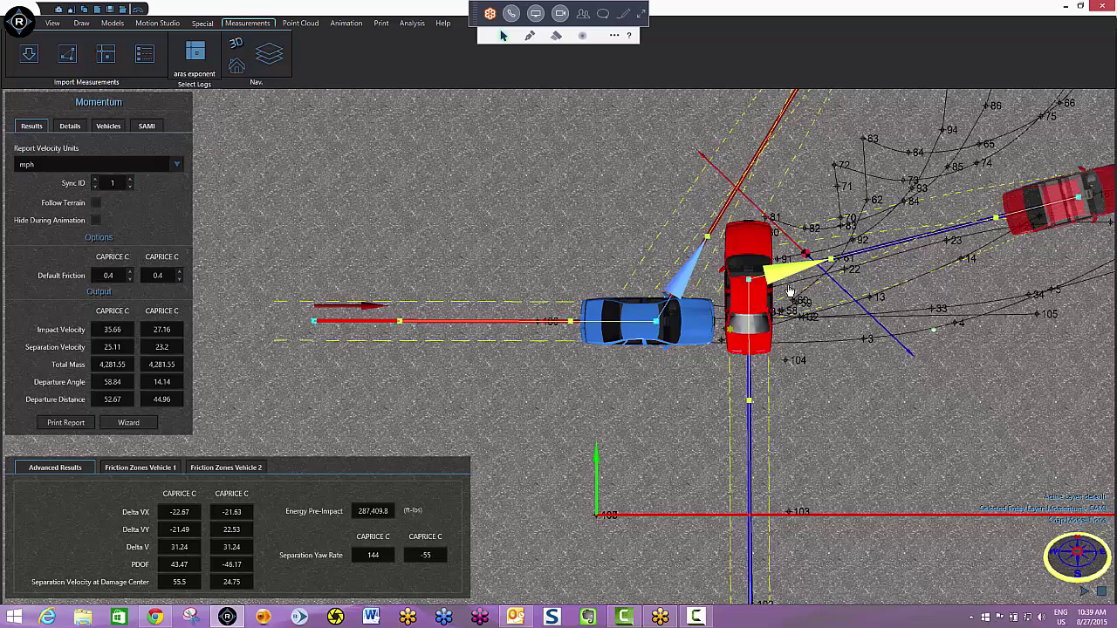
- Fine-tune both cars and a departure line so impact velocities read 35.21 and 26.98 mph
drag(747, 284, 750, 277)
middle_drag(957, 525, 924, 367)
middle_drag(802, 591, 798, 500)
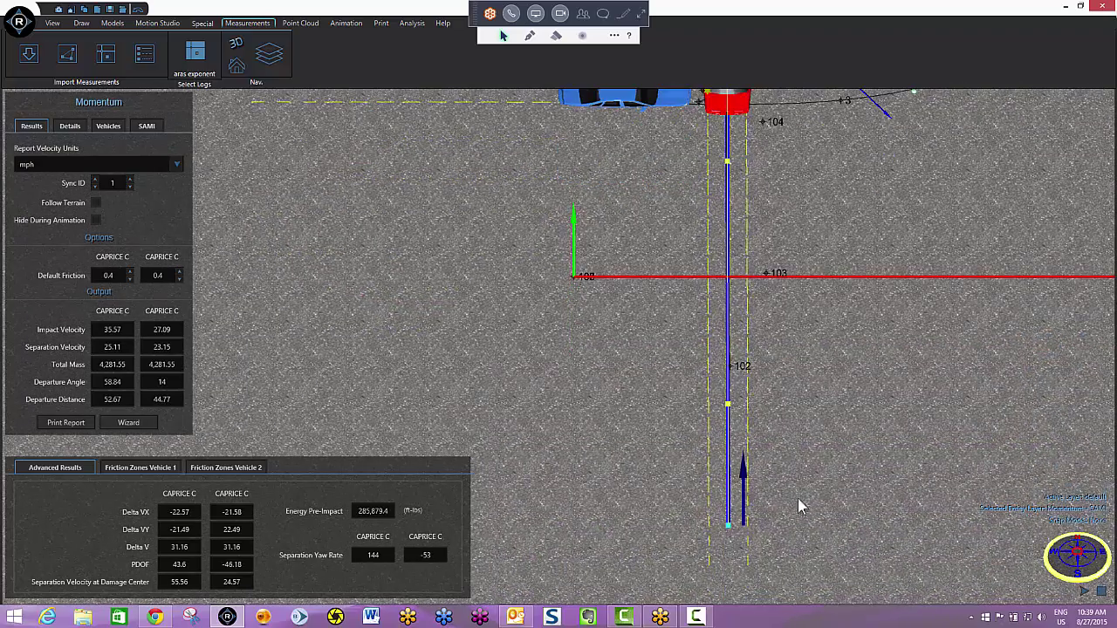
mouse_move(731, 525)
mouse_down()
mouse_move(743, 523)
mouse_move(732, 524)
mouse_up()
middle_drag(682, 89, 638, 341)
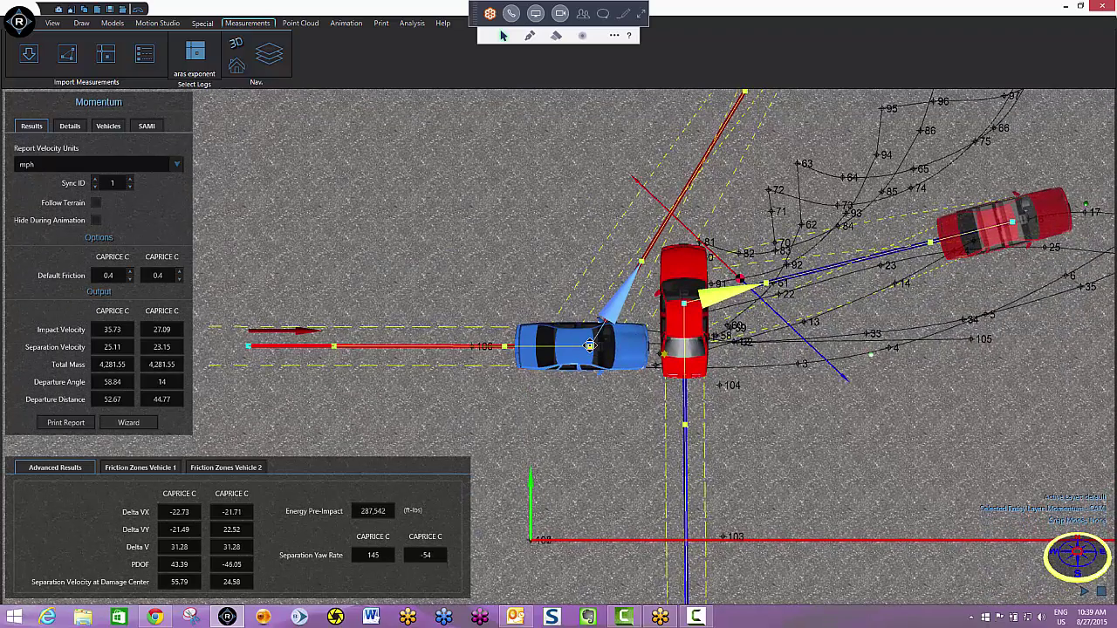
drag(590, 345, 600, 345)
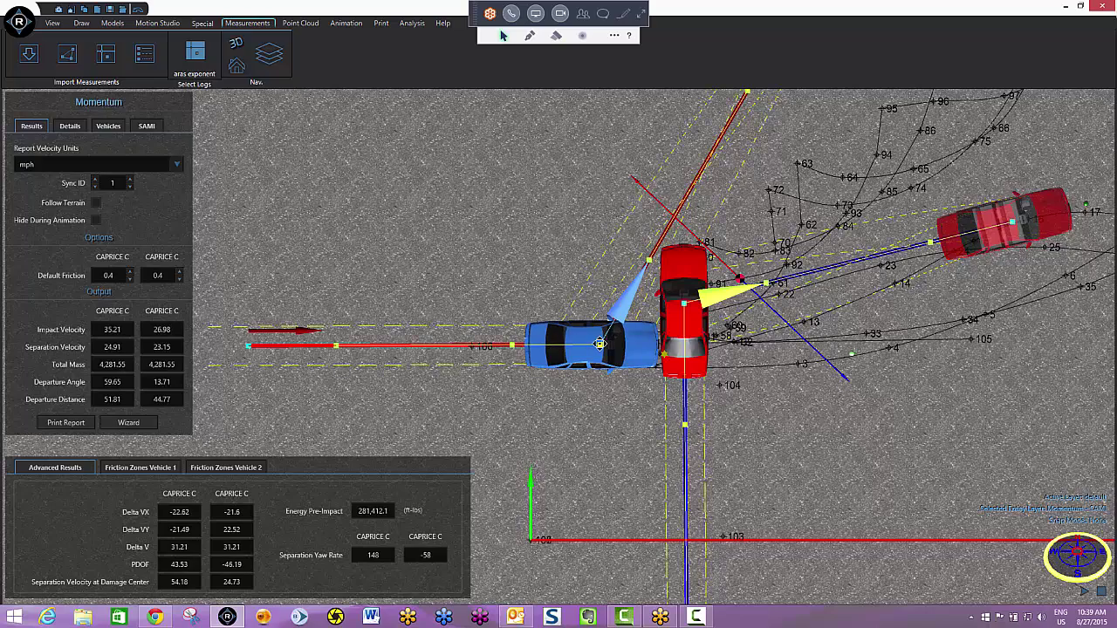
middle_drag(769, 382, 784, 423)
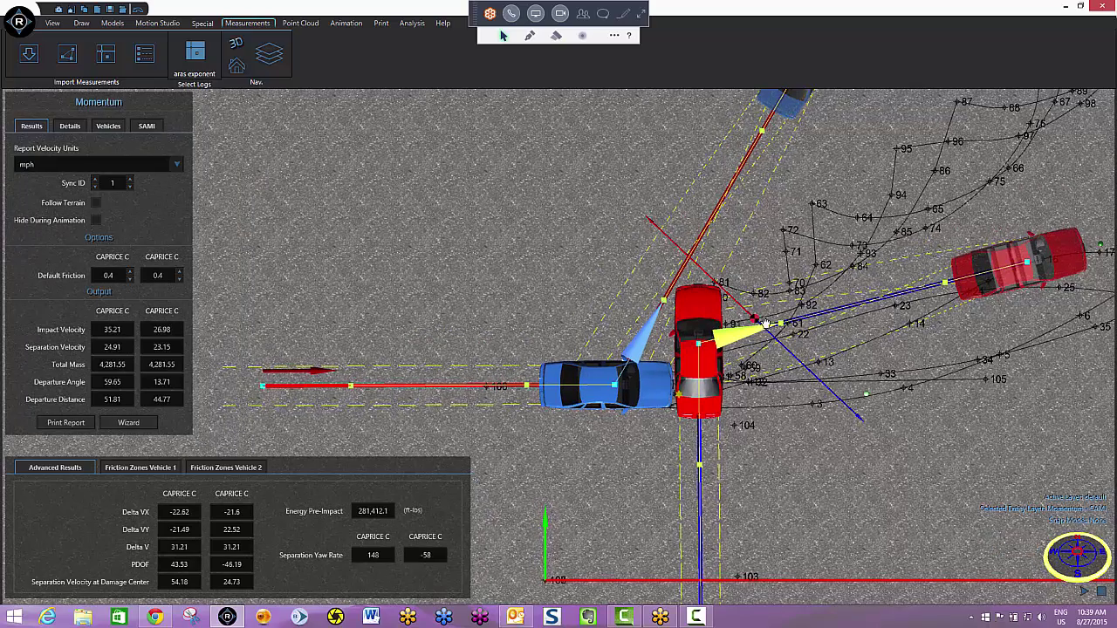
drag(755, 318, 675, 385)
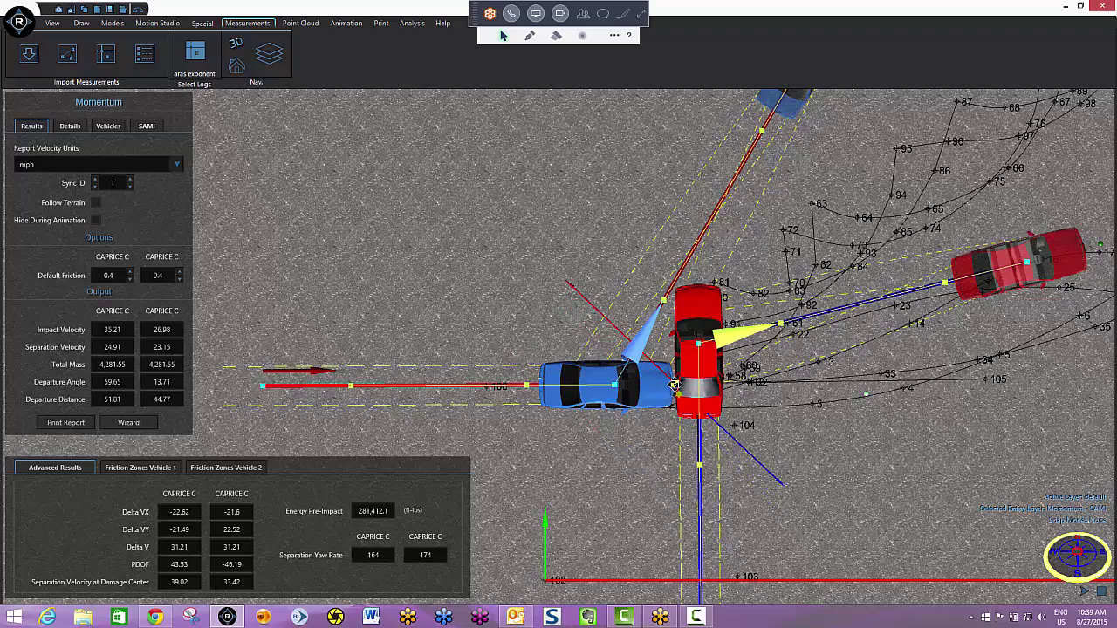
- Adjust the departure-line handle at impact, giving yaw rates 161 and 177 and velocities 38.58 and 33.68
scroll(693, 496, up, 3)
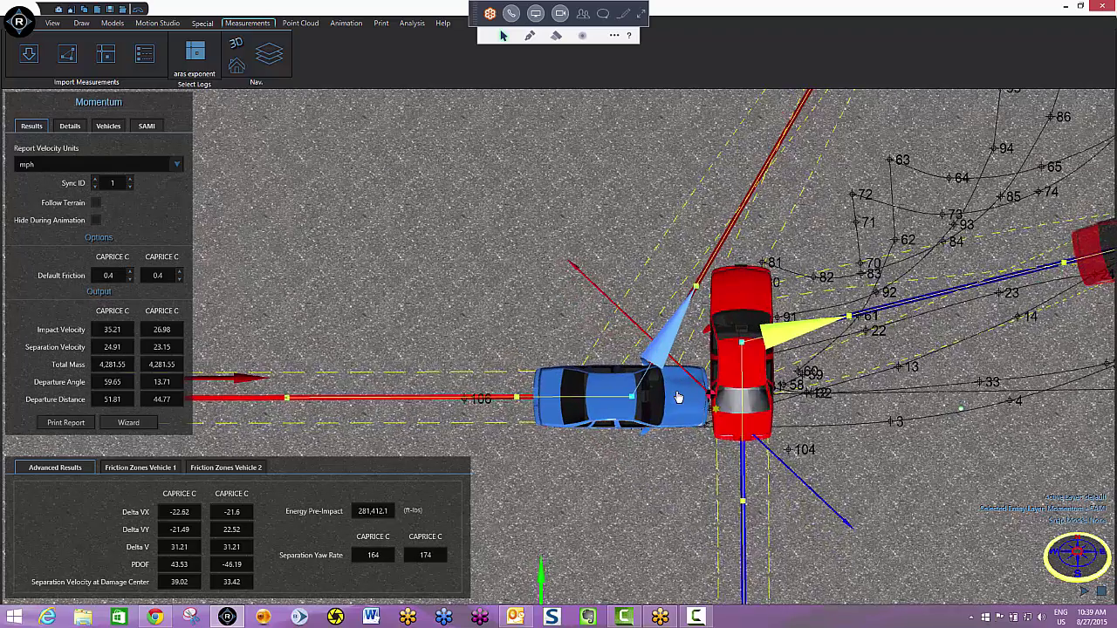
scroll(693, 496, up, 3)
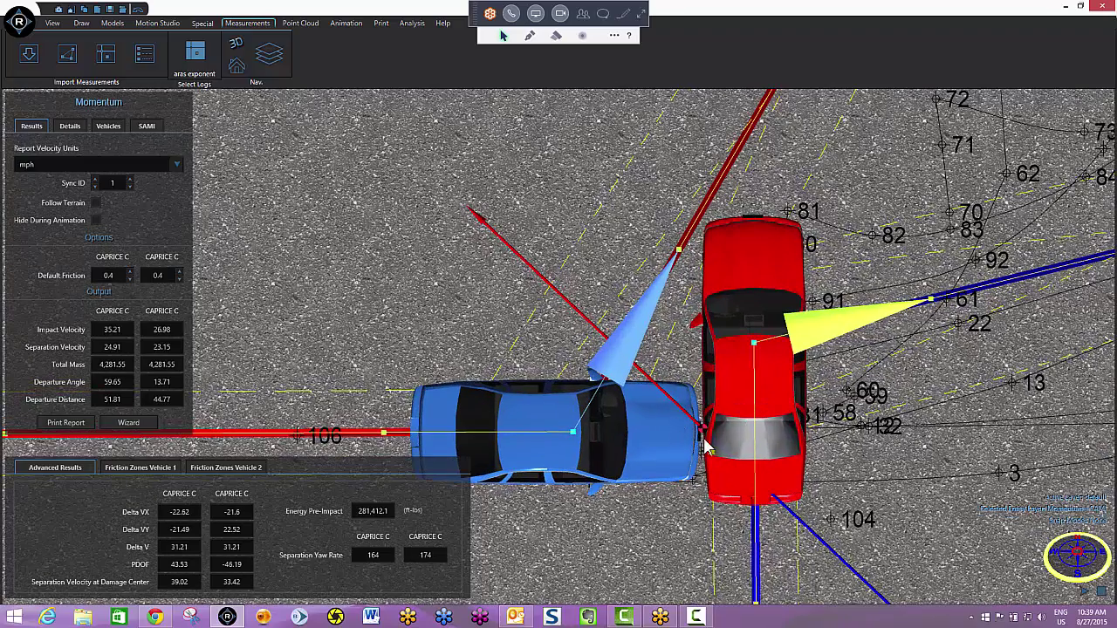
drag(700, 430, 702, 430)
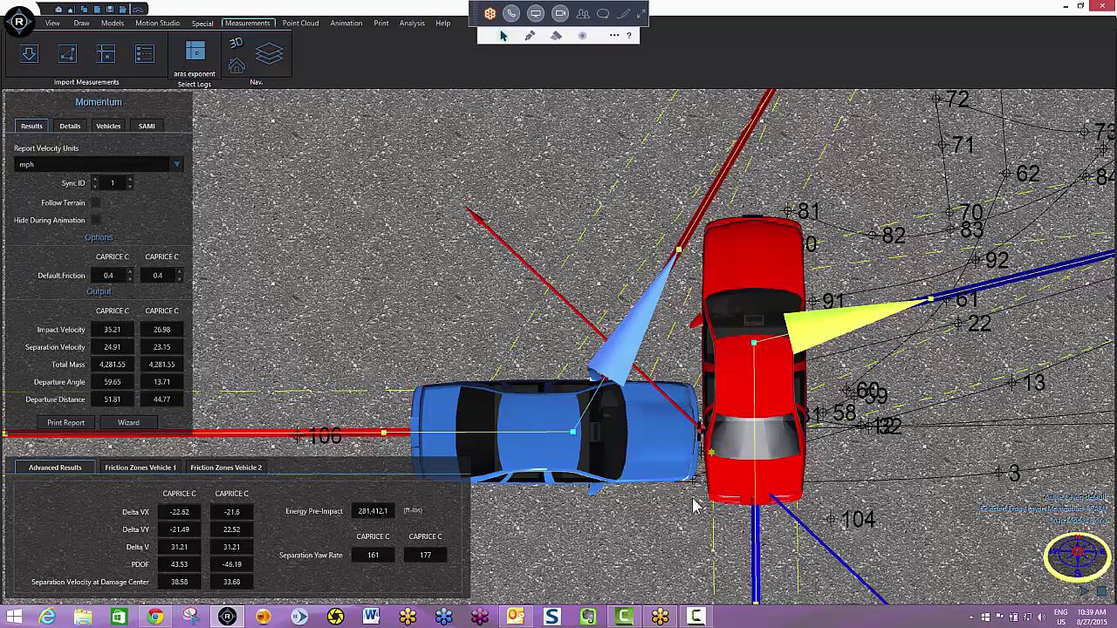
scroll(693, 506, down, 5)
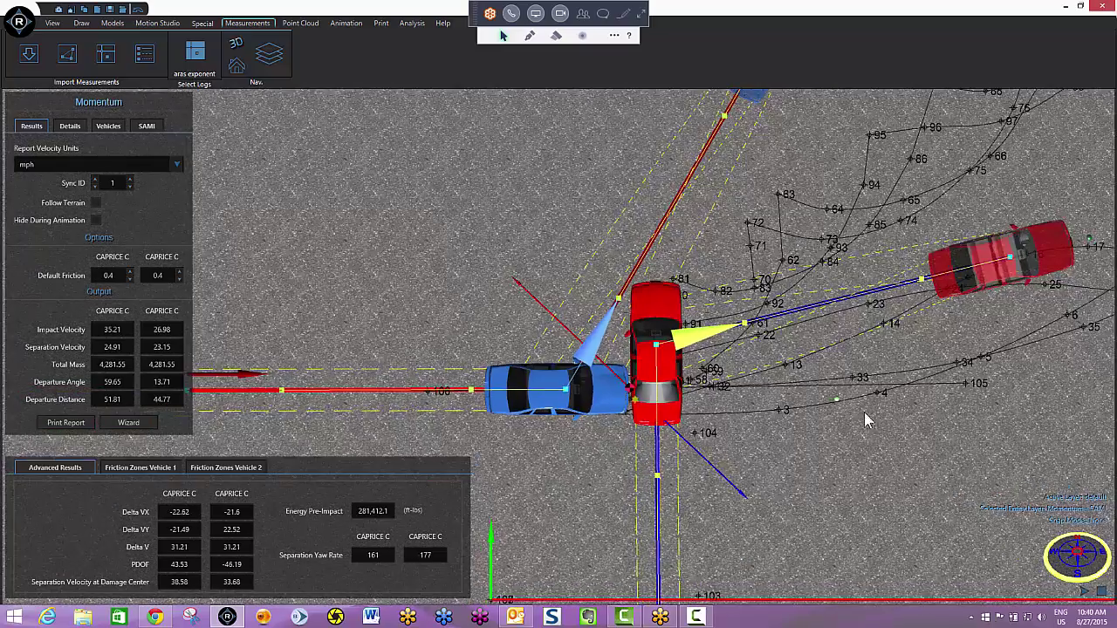
scroll(785, 438, down, 4)
- Move the red and blue cars to their tire-mark rest positions and rotate the red car's heading
scroll(781, 431, up, 1)
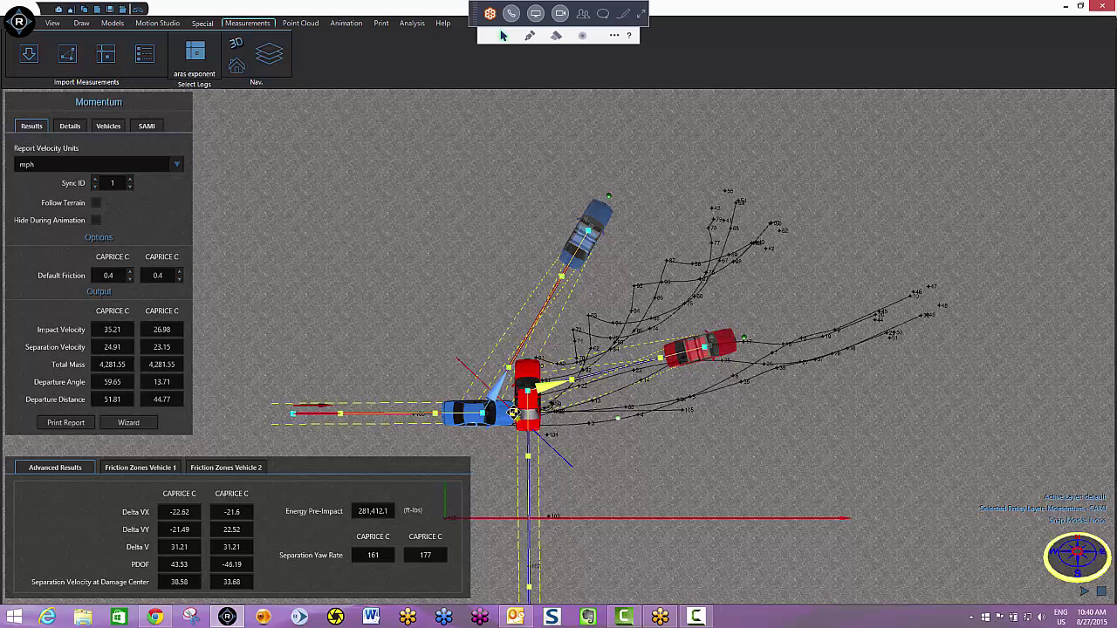
drag(705, 348, 756, 211)
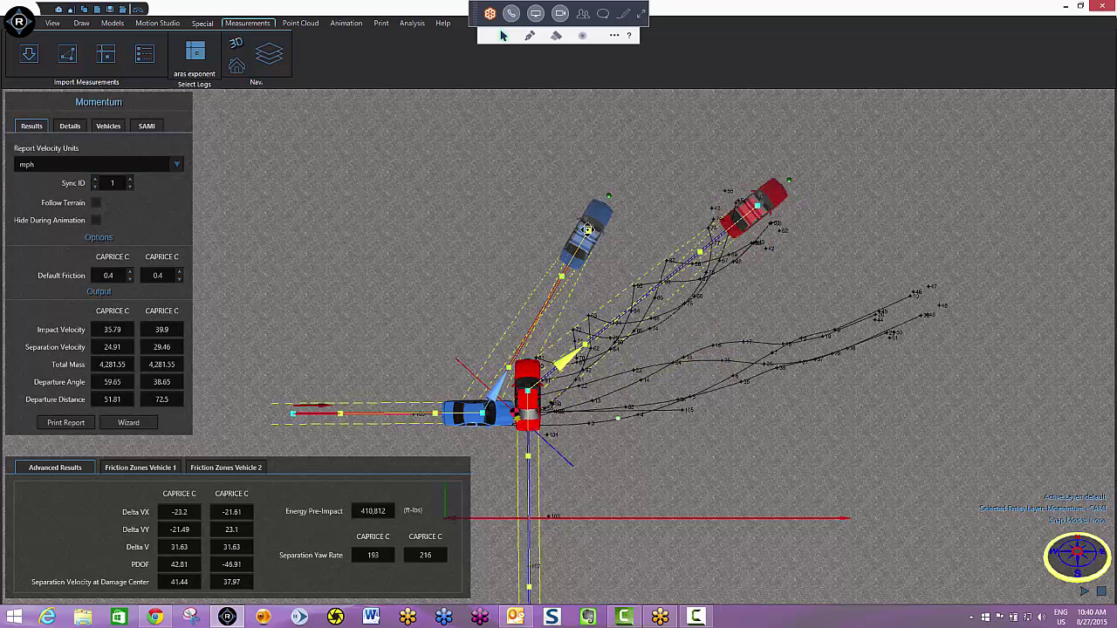
drag(588, 230, 920, 310)
middle_drag(781, 419, 814, 443)
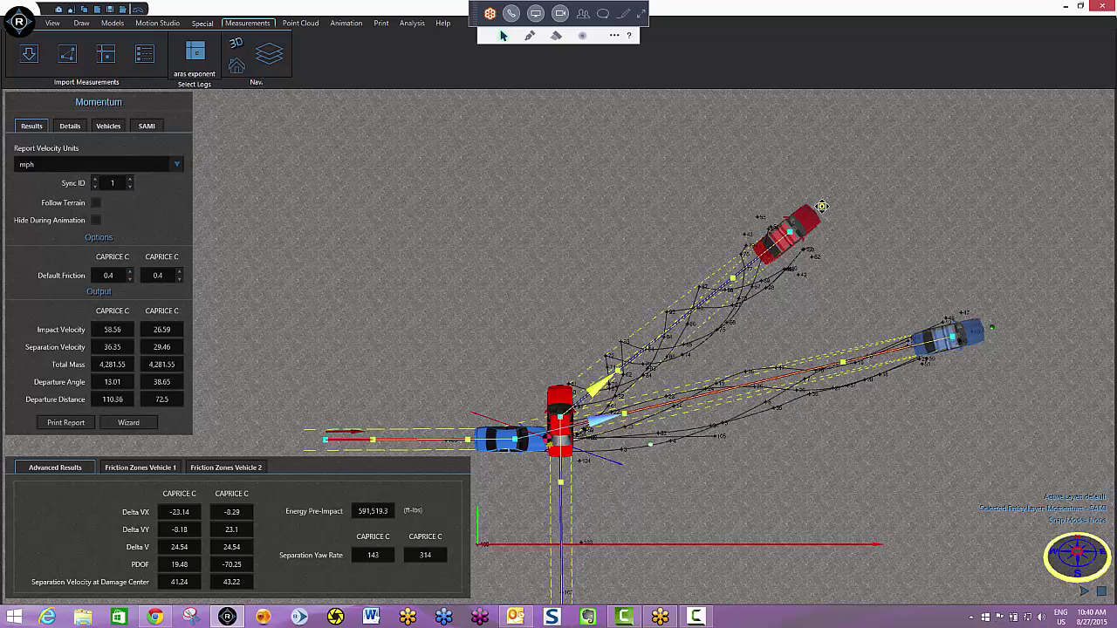
drag(820, 203, 819, 328)
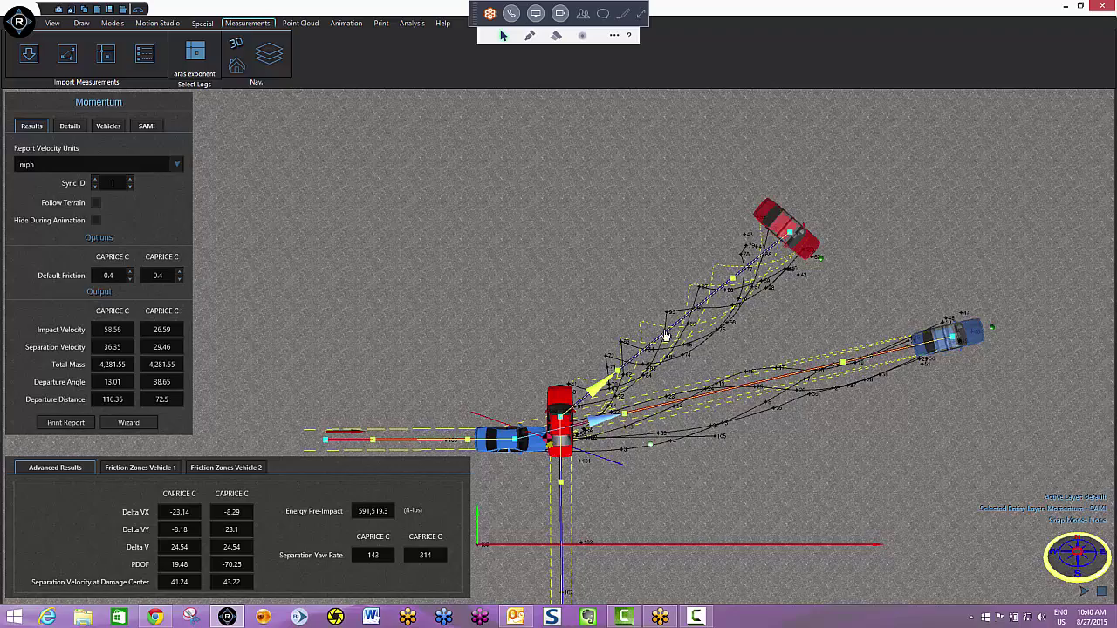
- Move and rotate the red car onto its rest marks, then nudge it slightly
scroll(791, 295, up, 2)
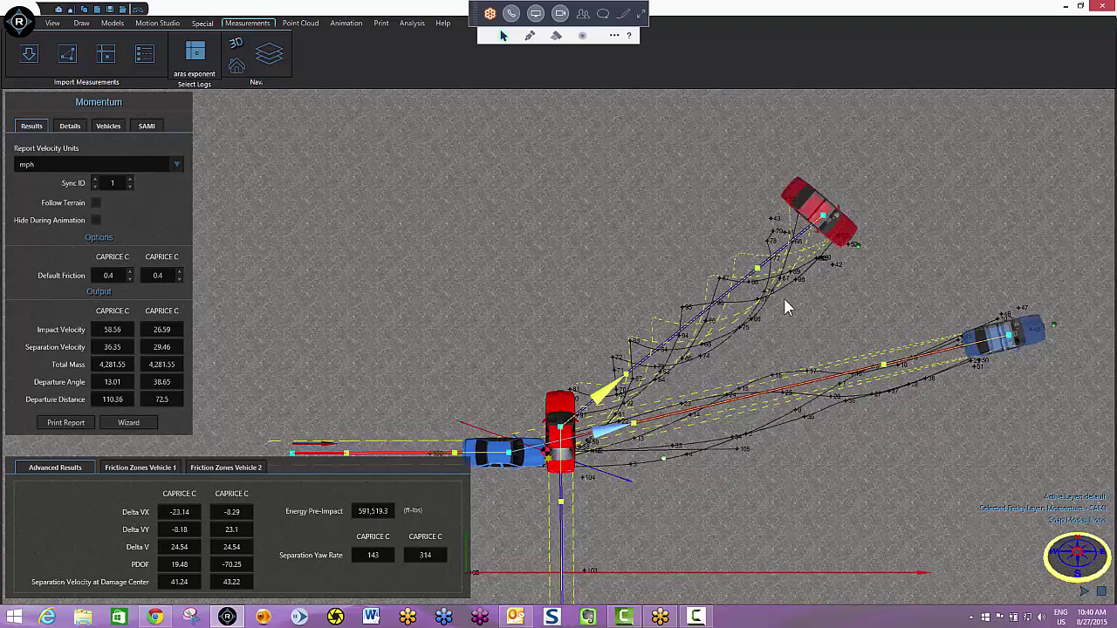
middle_drag(892, 296, 696, 448)
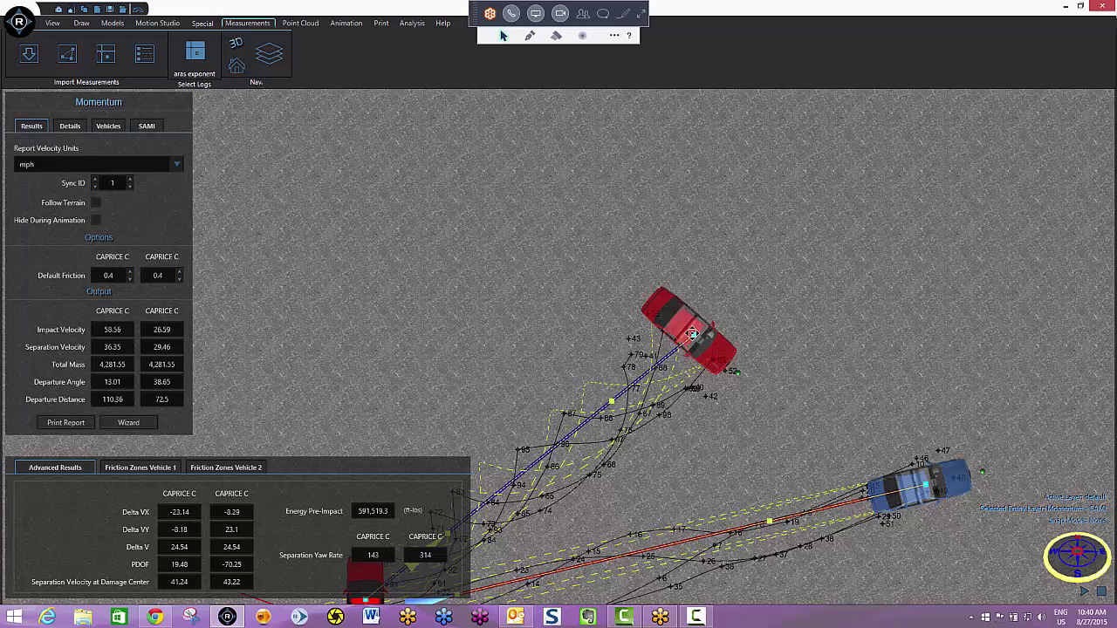
drag(695, 336, 685, 359)
scroll(606, 343, up, 2)
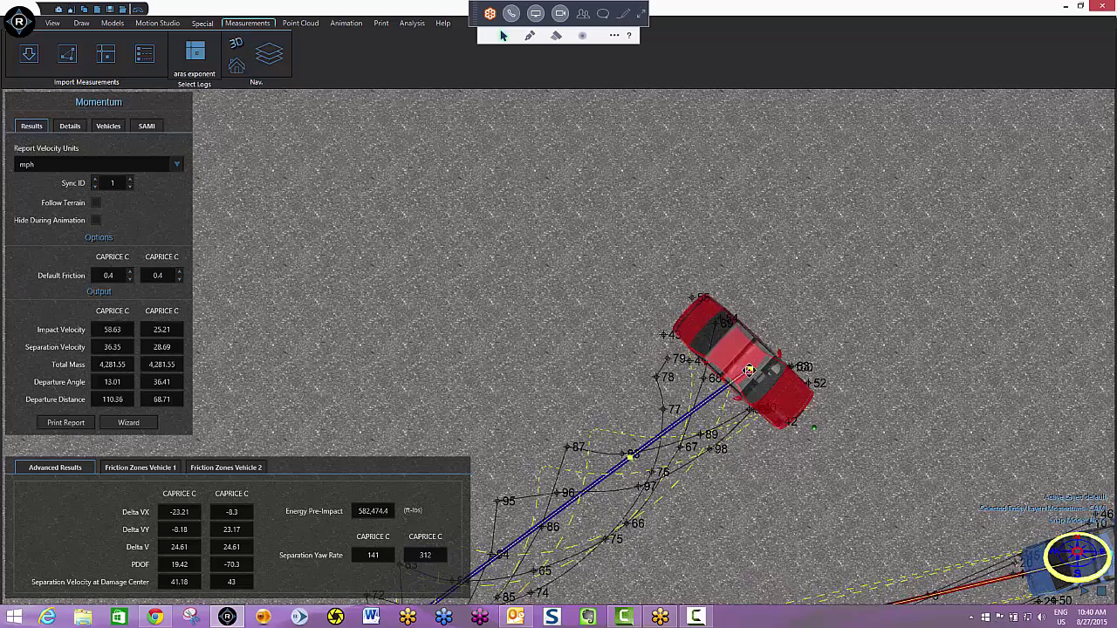
drag(748, 370, 748, 371)
- Check the lengths of the red car's path polylines, then reselect the Momentum analysis
click(811, 434)
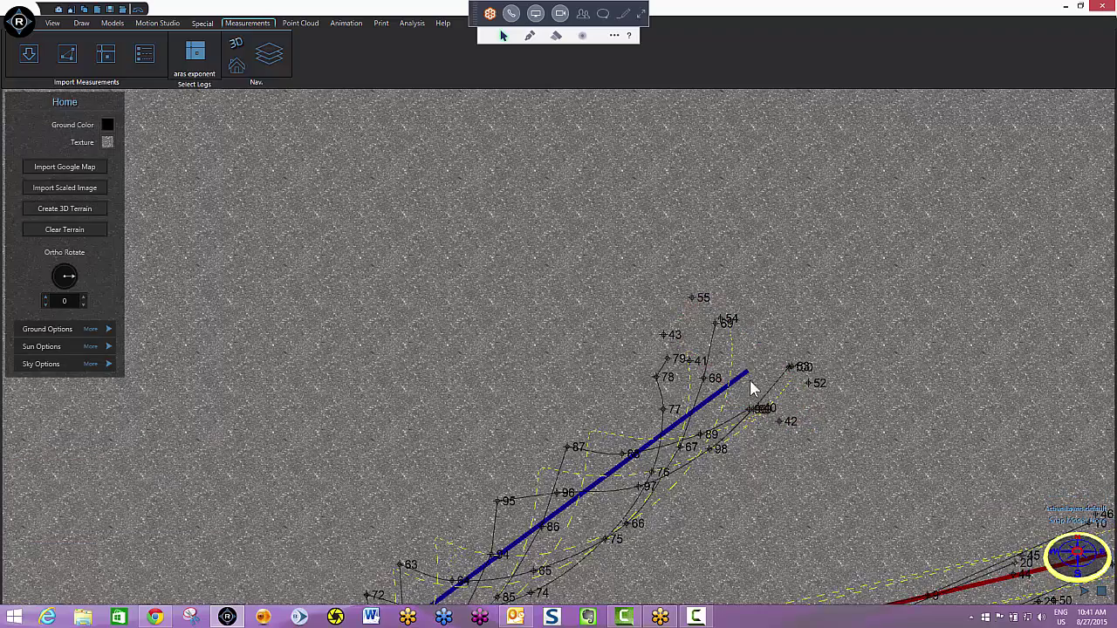
click(705, 409)
scroll(700, 454, down, 5)
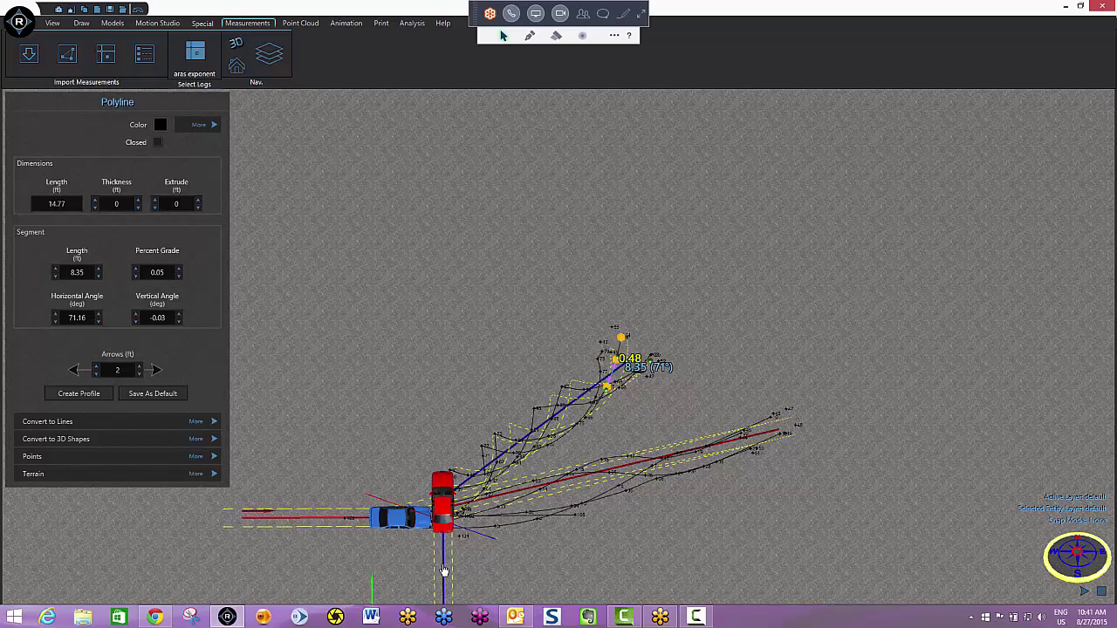
click(444, 571)
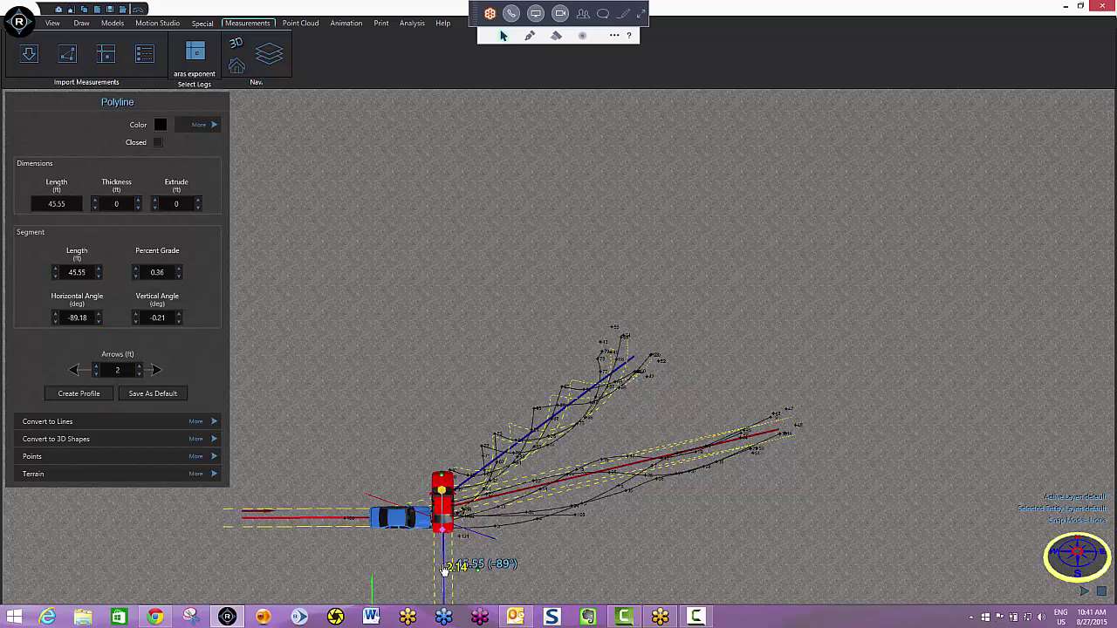
click(300, 519)
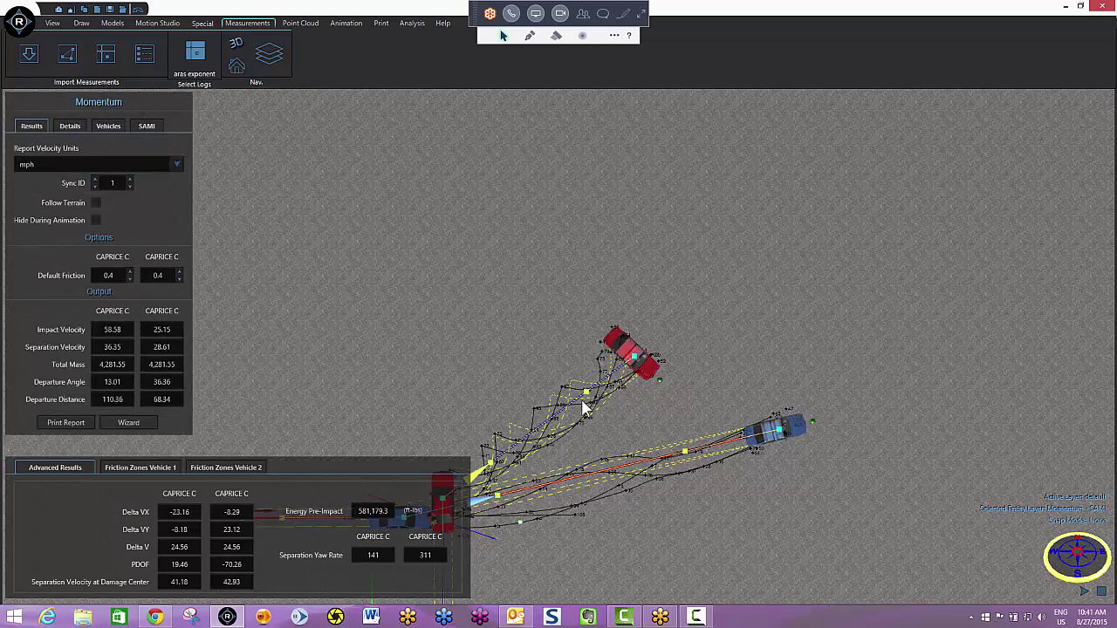
- Fine-tune the red car's rest position and heading, reaching 58.4 and 25.28 mph impact velocities
scroll(642, 358, up, 2)
scroll(744, 344, up, 2)
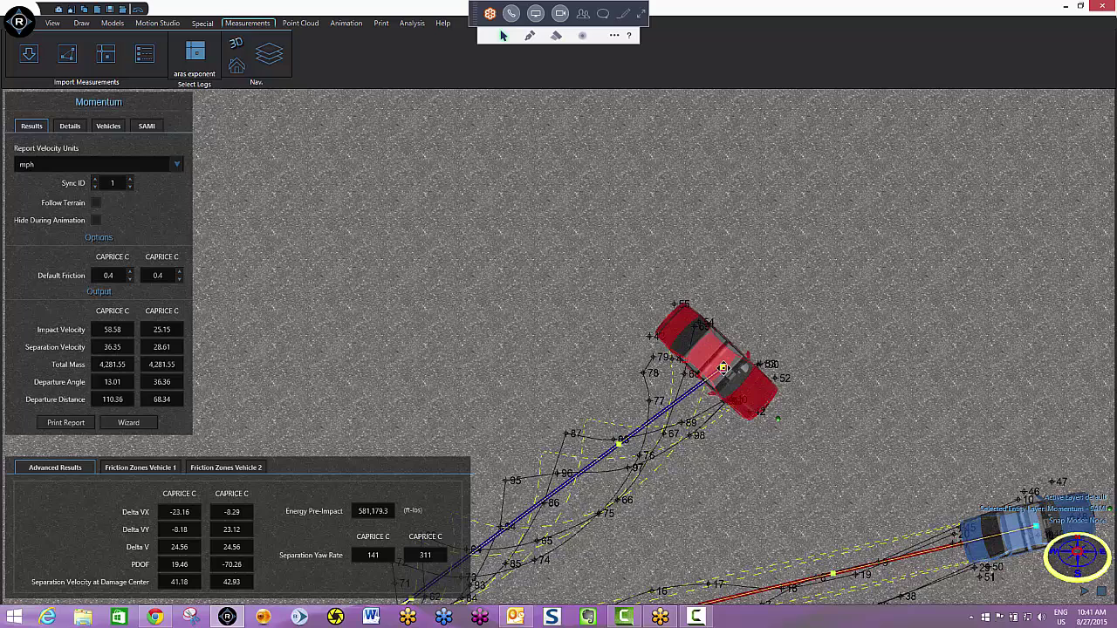
drag(724, 368, 769, 422)
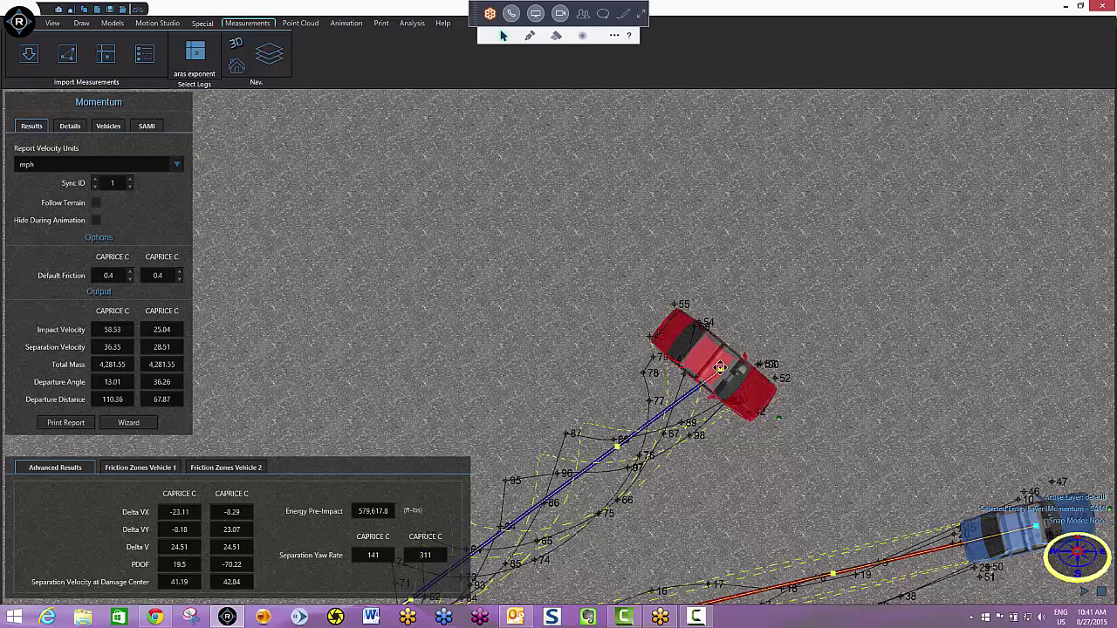
drag(720, 367, 718, 367)
middle_drag(862, 431, 693, 242)
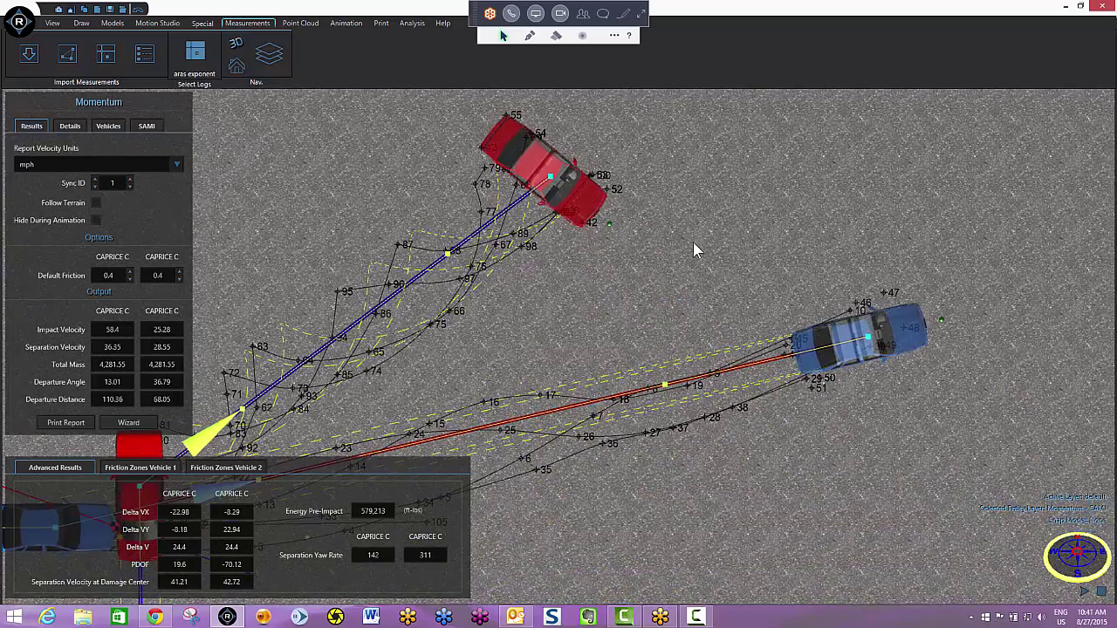
middle_drag(743, 466, 854, 377)
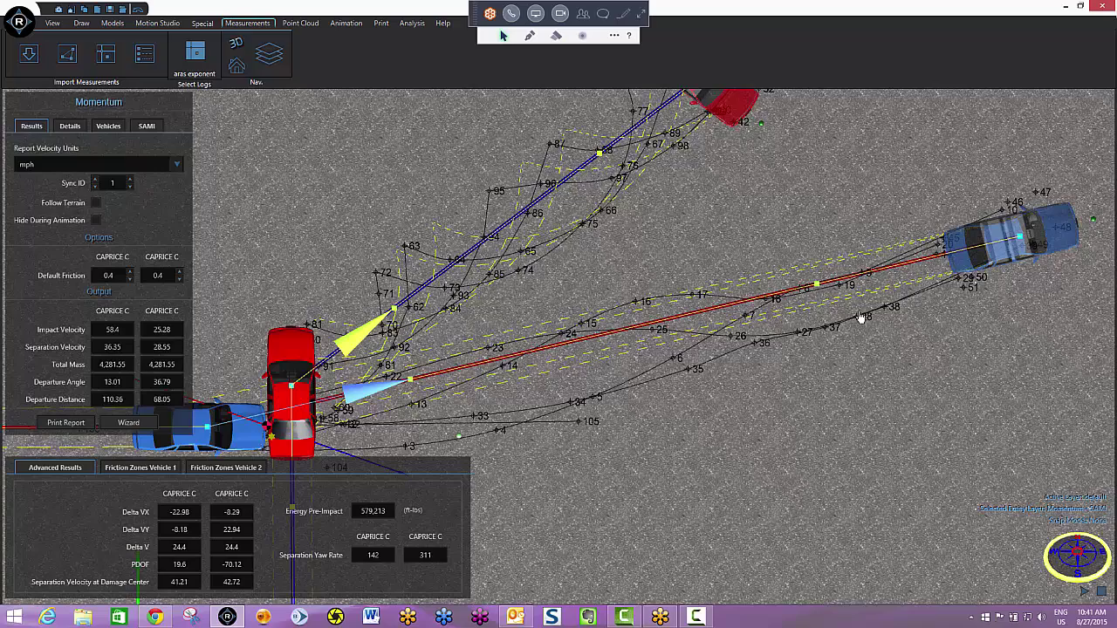
- Nudge the blue car onto its rest marks, giving 57.55 and 25.04 mph impact velocities
middle_drag(973, 281, 972, 299)
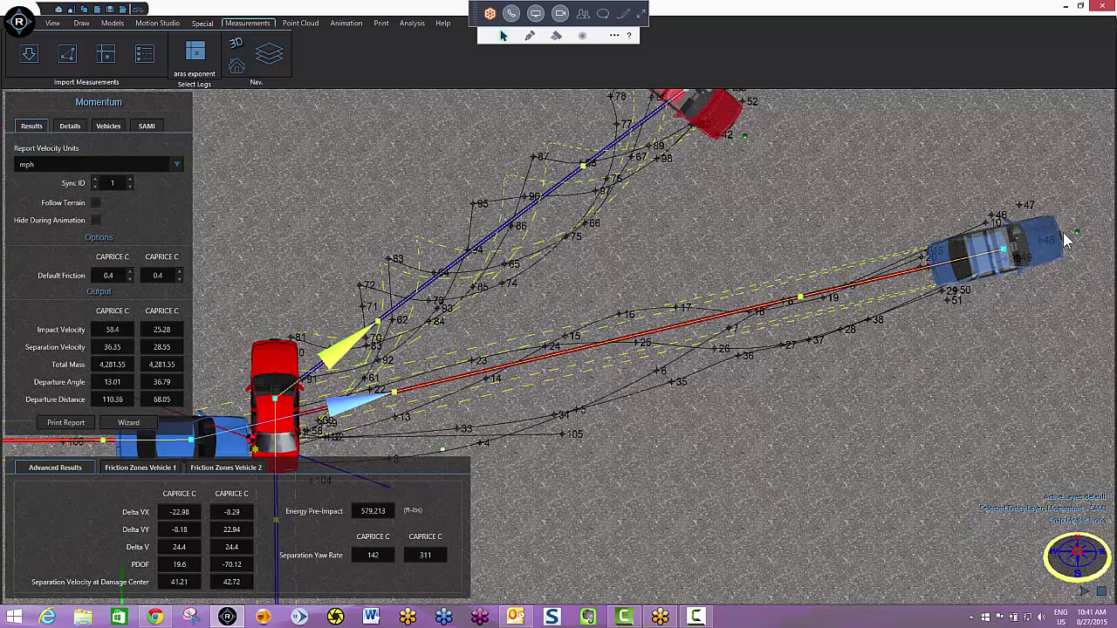
drag(1076, 232, 883, 264)
middle_drag(919, 432, 735, 502)
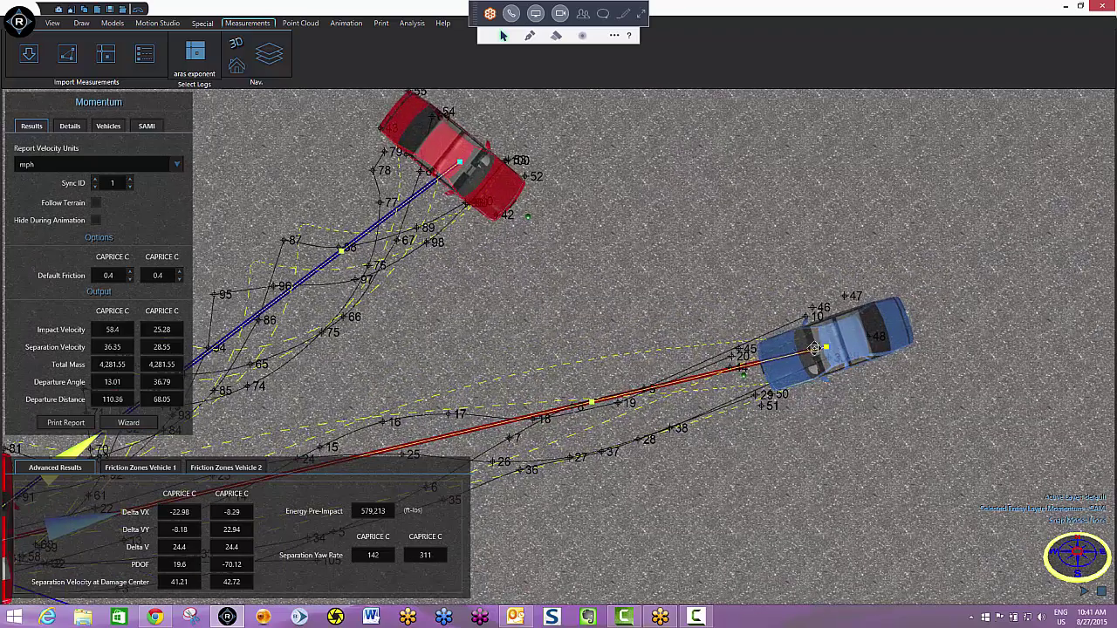
drag(826, 349, 776, 351)
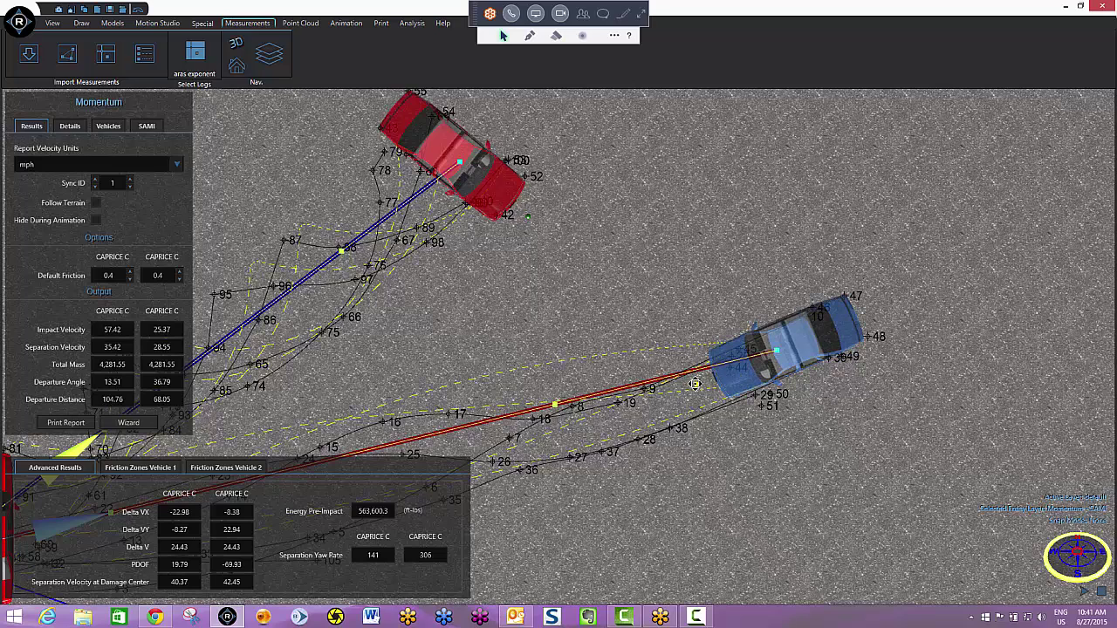
drag(776, 352, 777, 355)
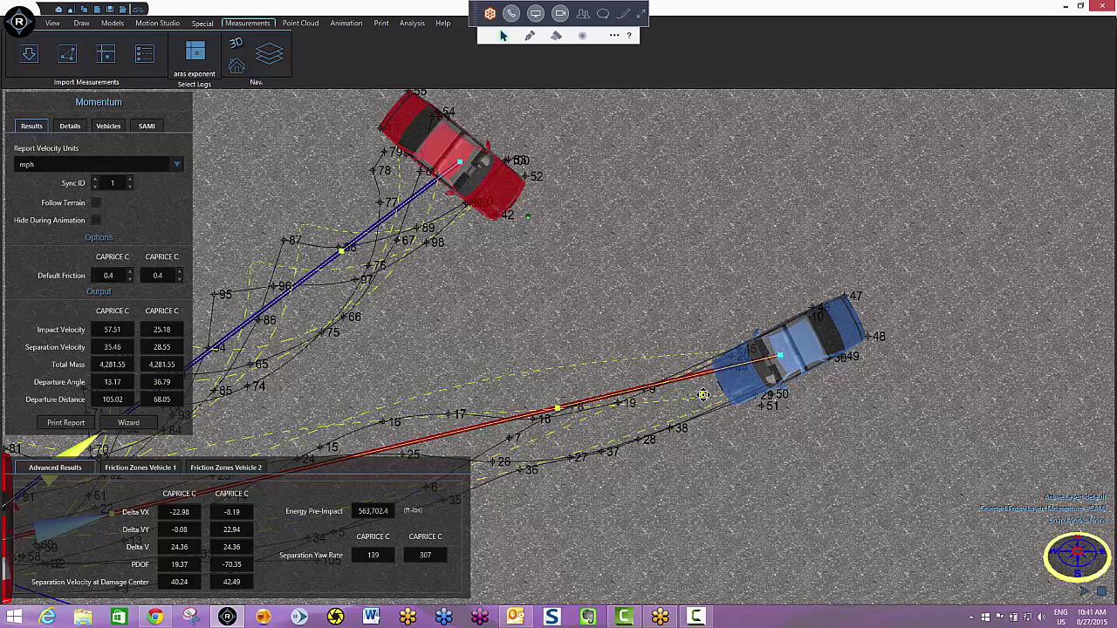
drag(781, 356, 781, 357)
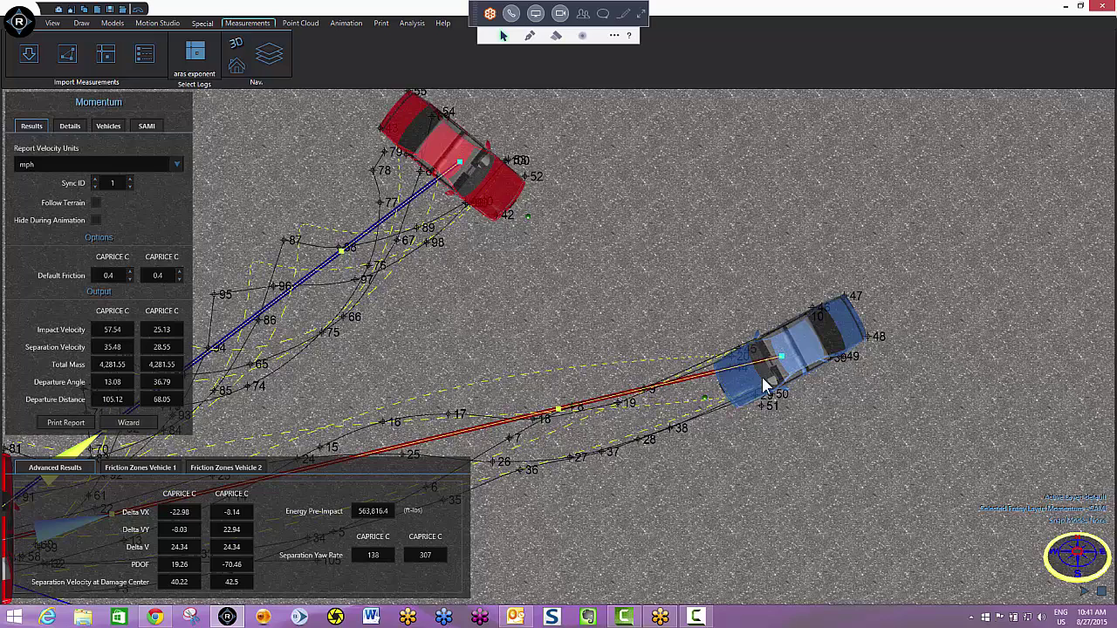
drag(781, 358, 781, 358)
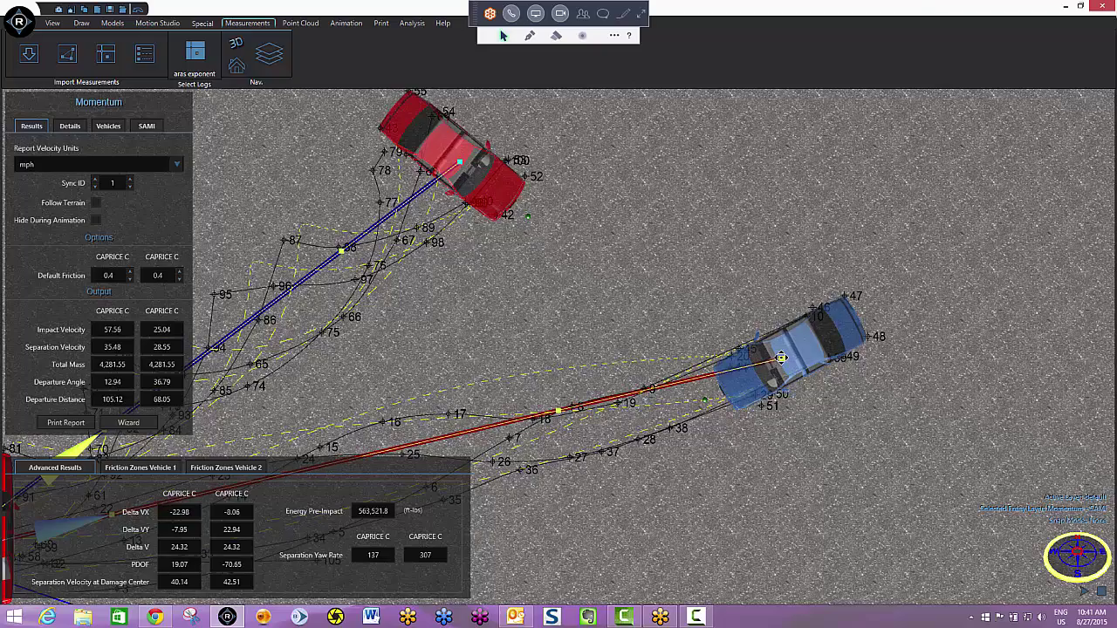
- Pan and zoom out to view the whole collision scene
drag(496, 292, 724, 250)
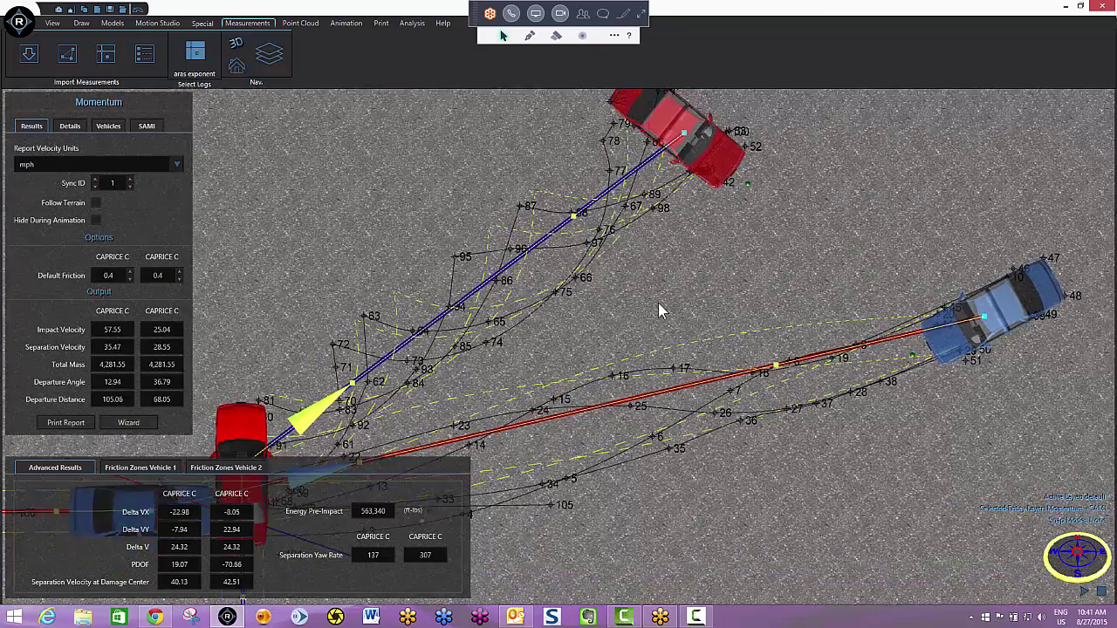
scroll(668, 336, down, 2)
drag(718, 475, 801, 393)
scroll(802, 394, down, 3)
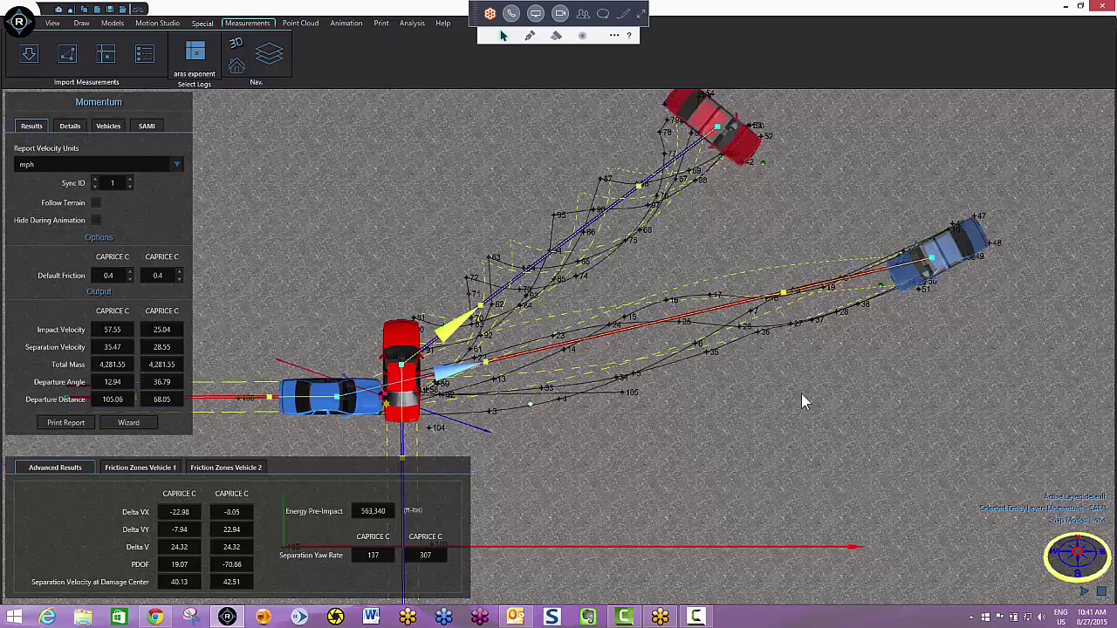
drag(720, 417, 787, 385)
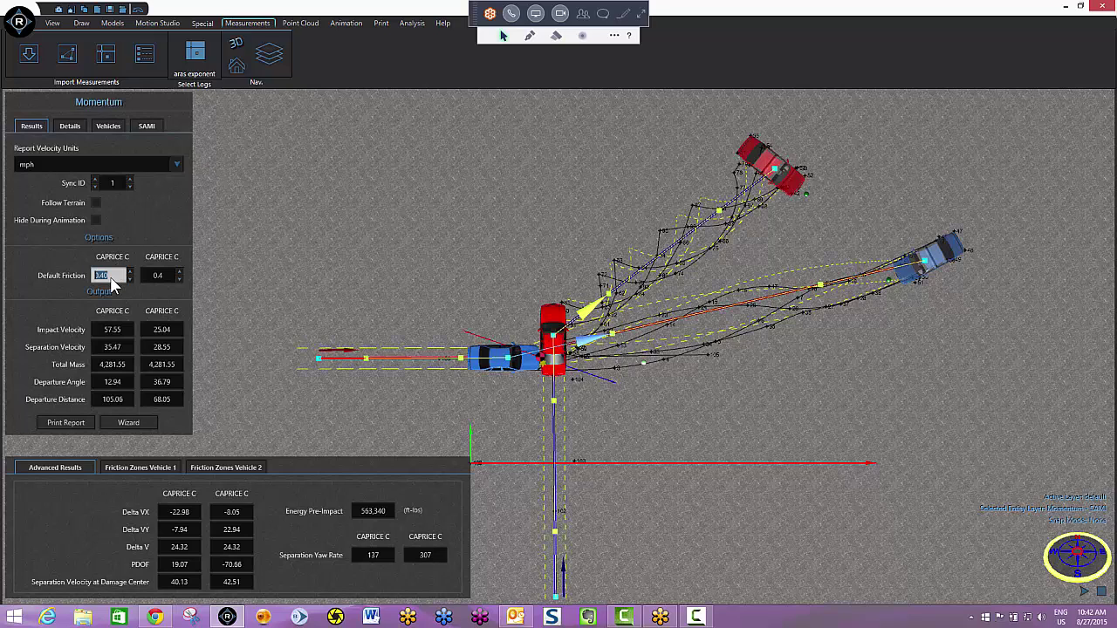
- Change both Caprices' Default Friction from 0.40 to 0.42
text(0.42)
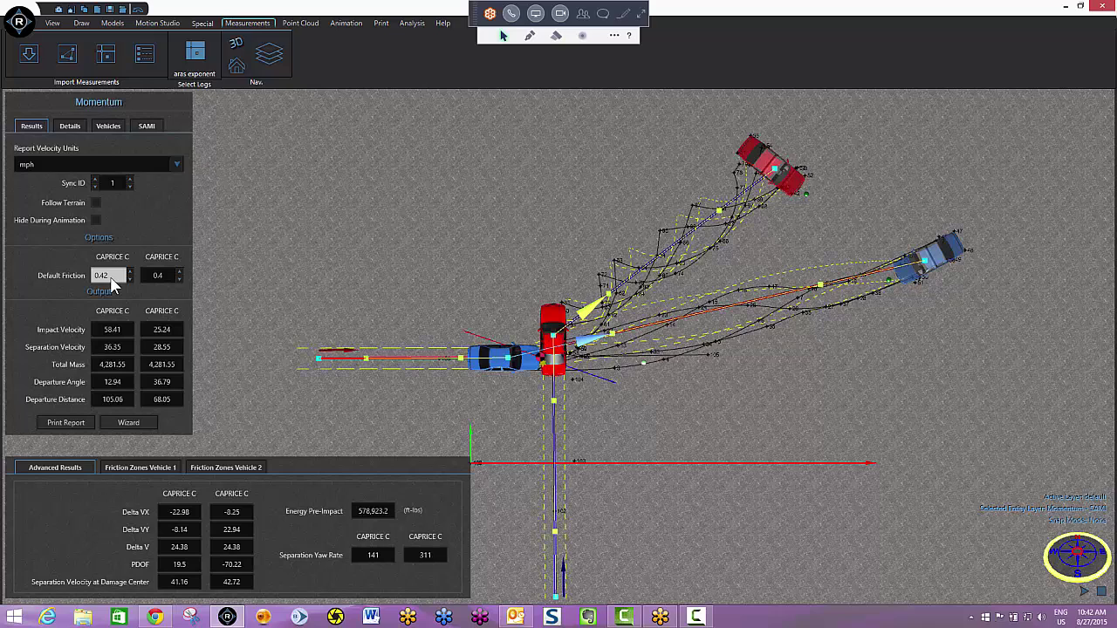
click(157, 275)
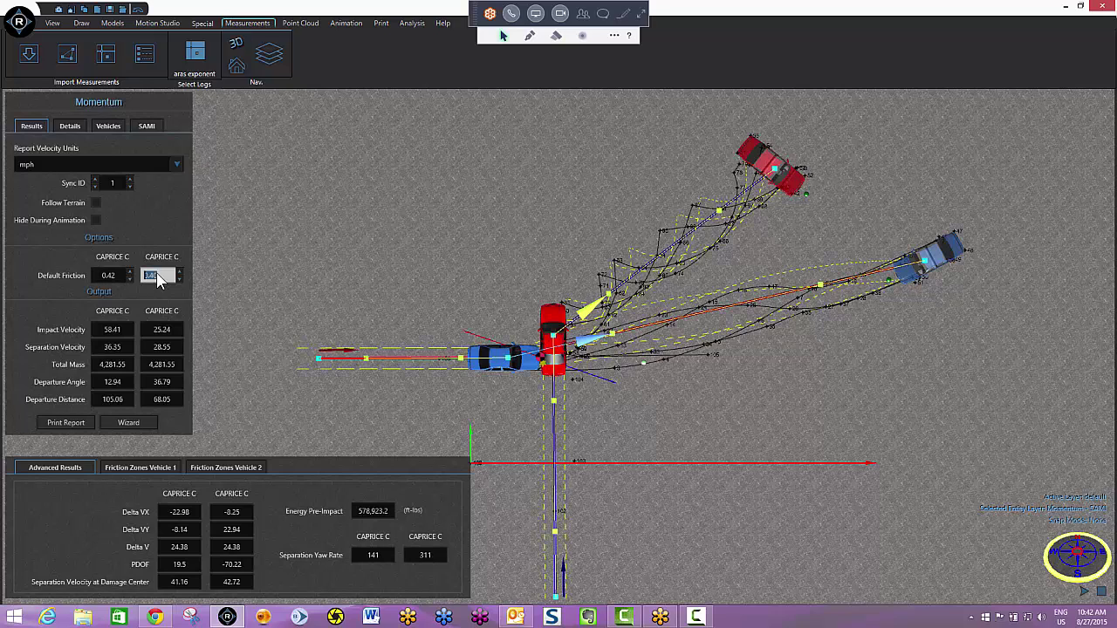
text(0.42)
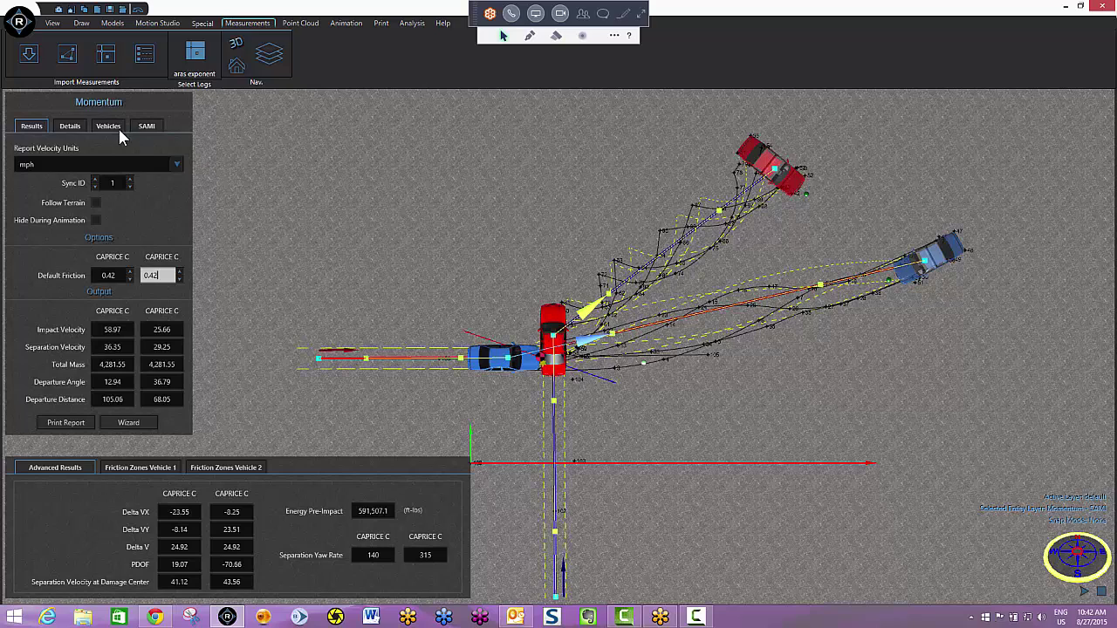
- Show the before and after impact details and bring the impact point into view
click(79, 125)
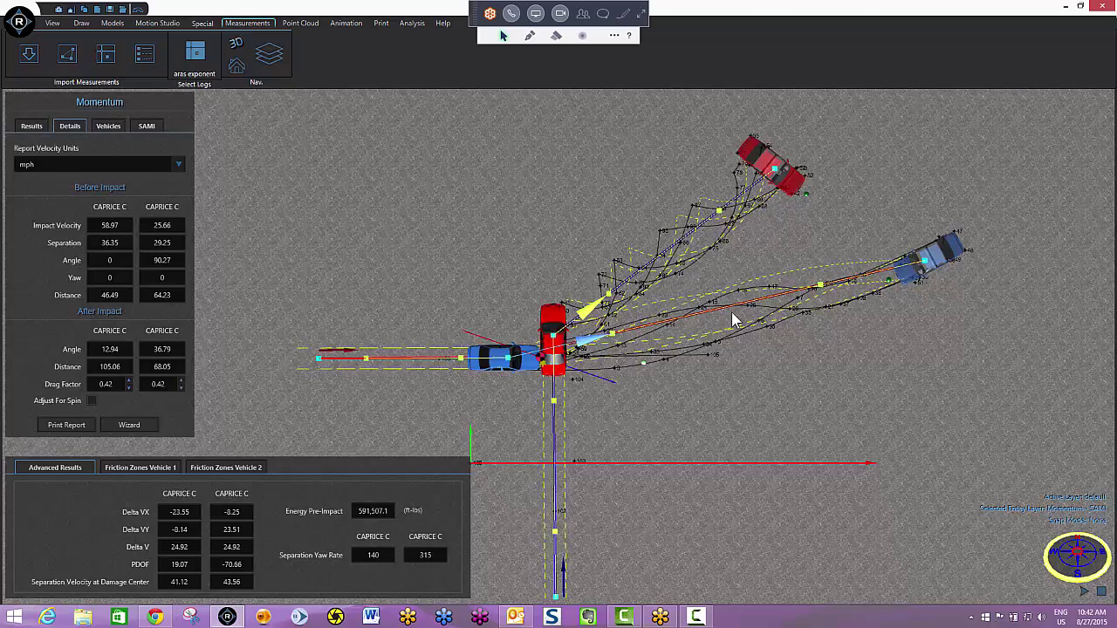
scroll(736, 321, up, 2)
drag(758, 306, 702, 285)
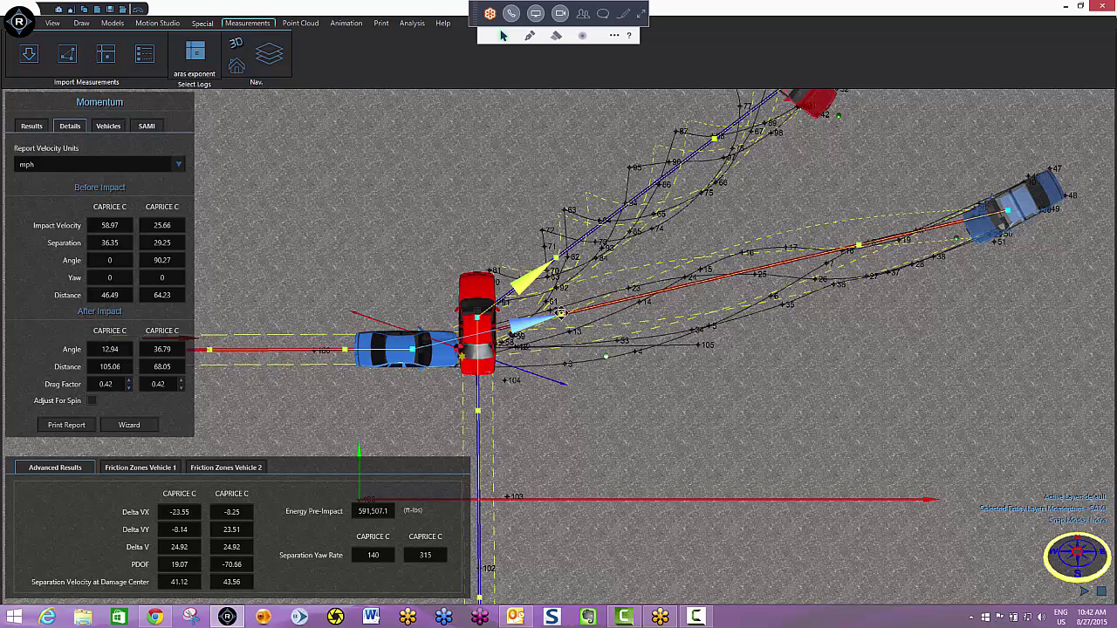
- Drag the departure-direction handles to set separation angles of 5.05 and 35.92
drag(561, 312, 581, 332)
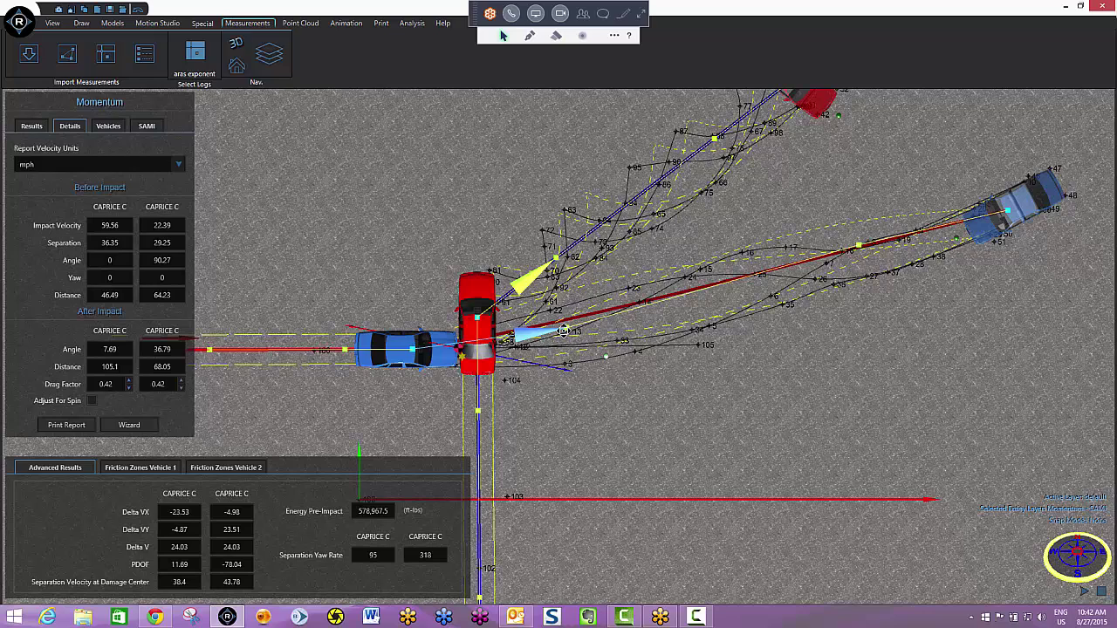
drag(859, 245, 859, 256)
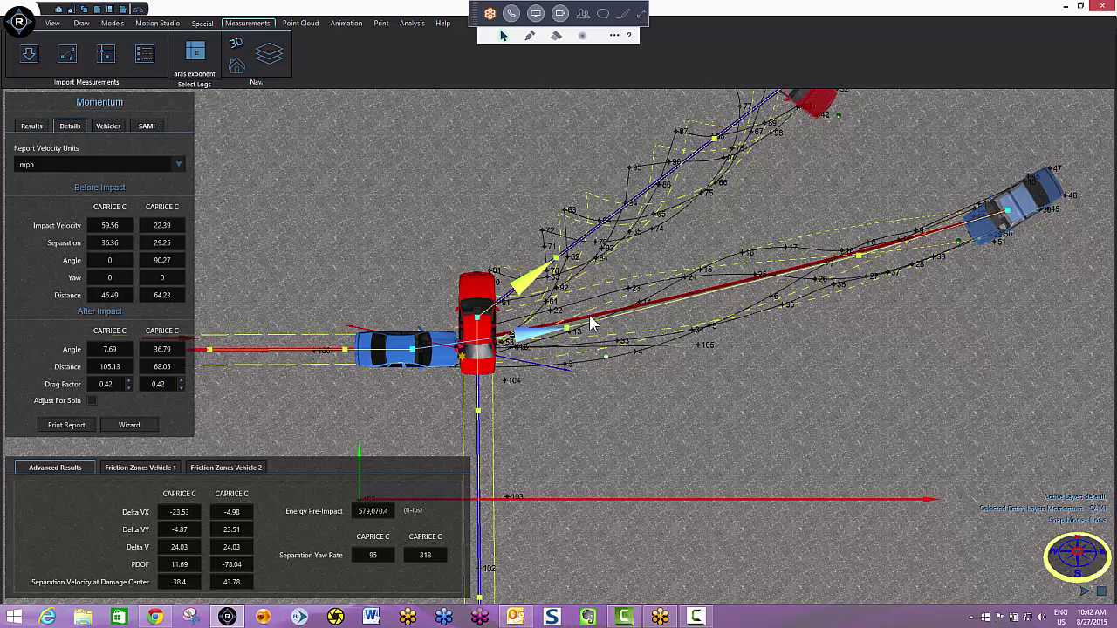
drag(567, 331, 569, 326)
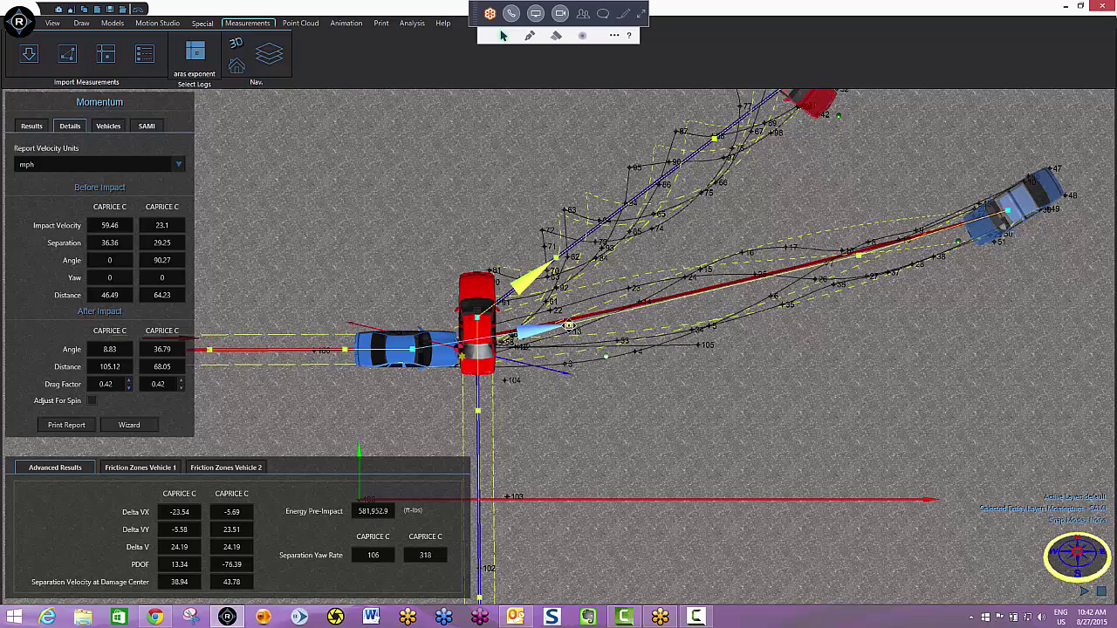
drag(569, 325, 569, 333)
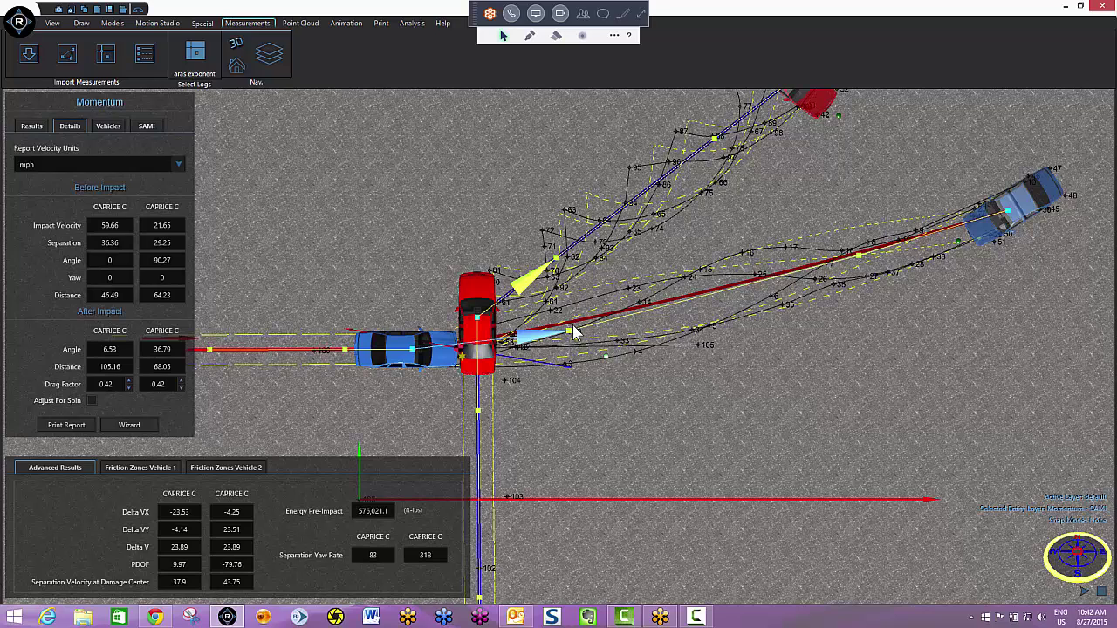
drag(569, 332, 859, 258)
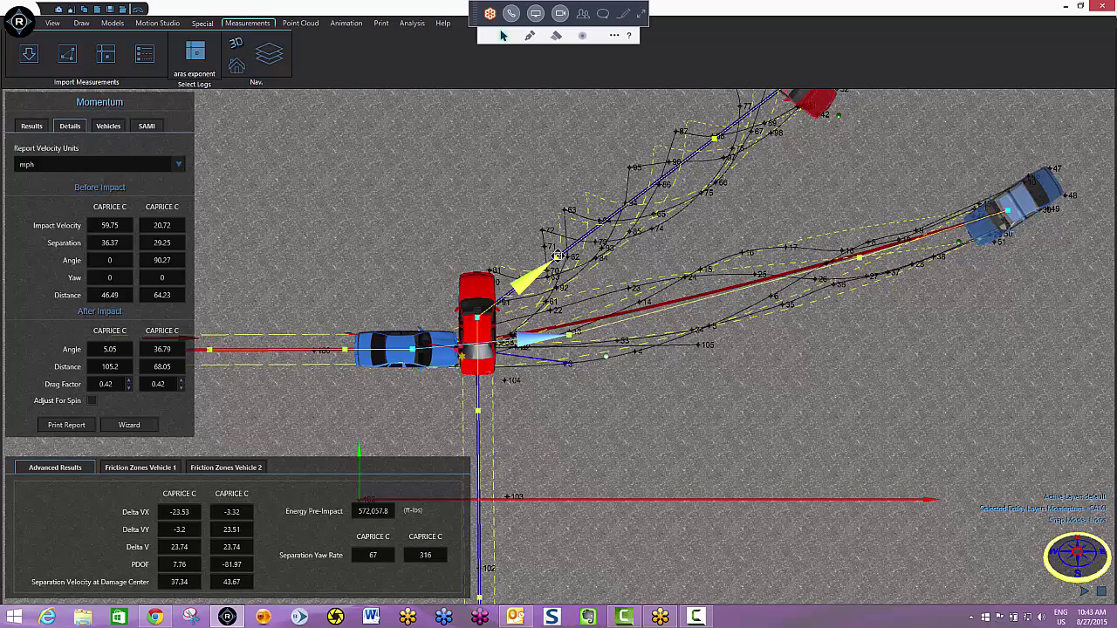
drag(557, 256, 559, 258)
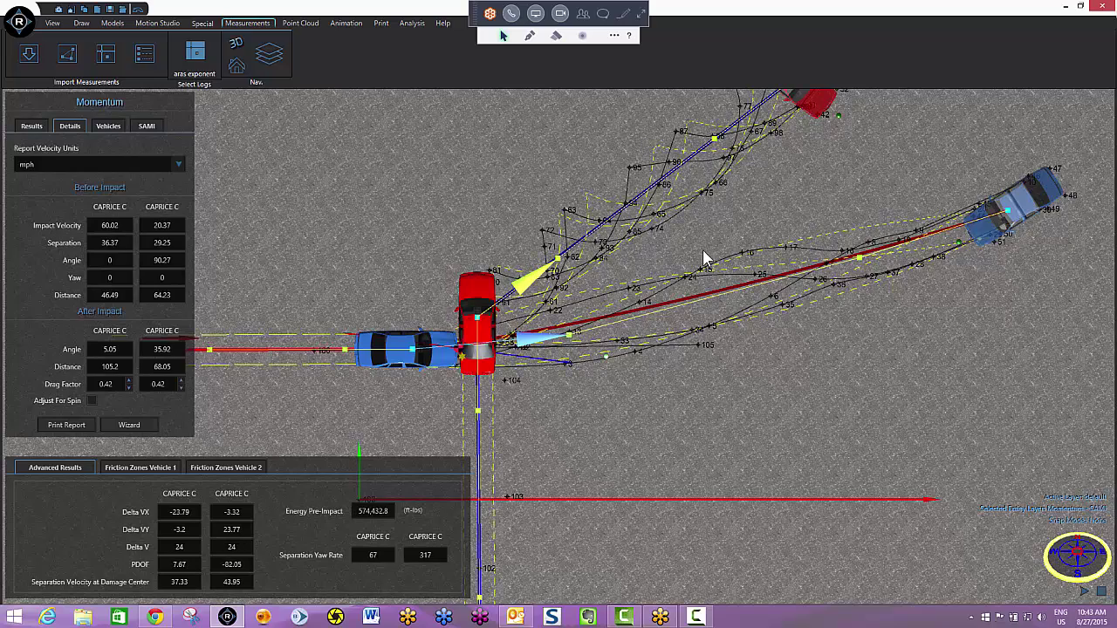
scroll(708, 258, down, 3)
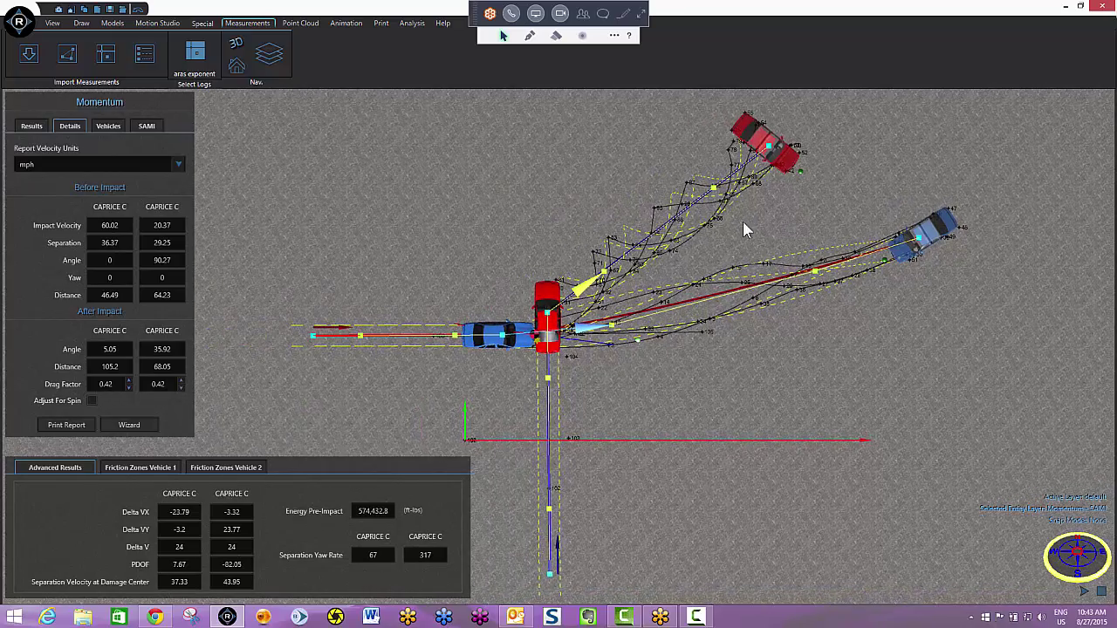
- Generate the Momentum Report preview showing both Caprices' inputs and outputs
middle_drag(740, 360, 819, 369)
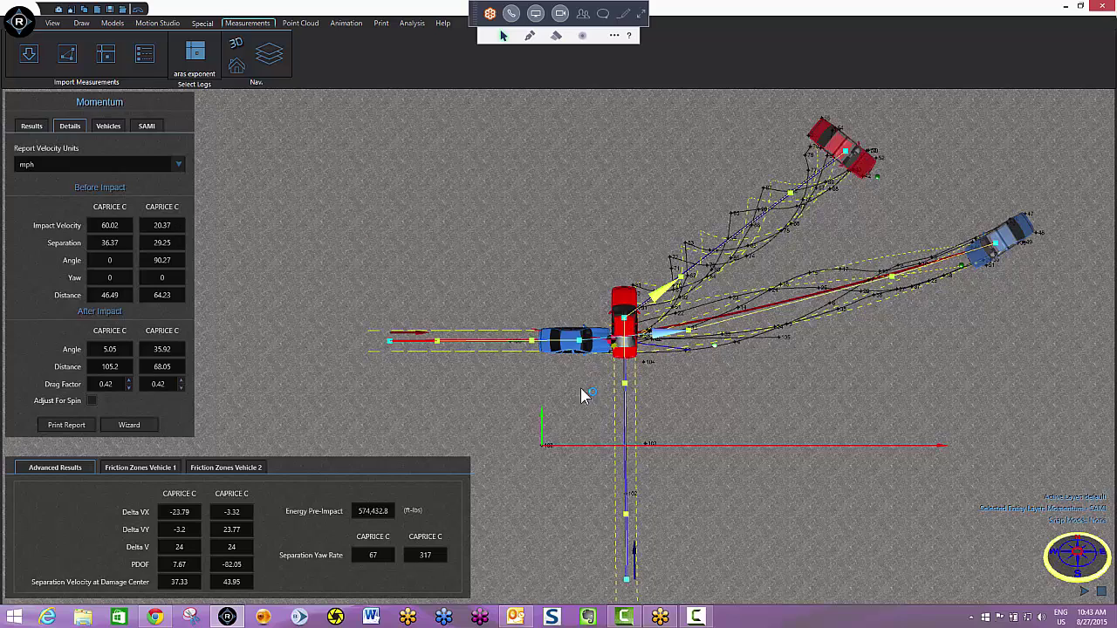
middle_drag(580, 406, 531, 389)
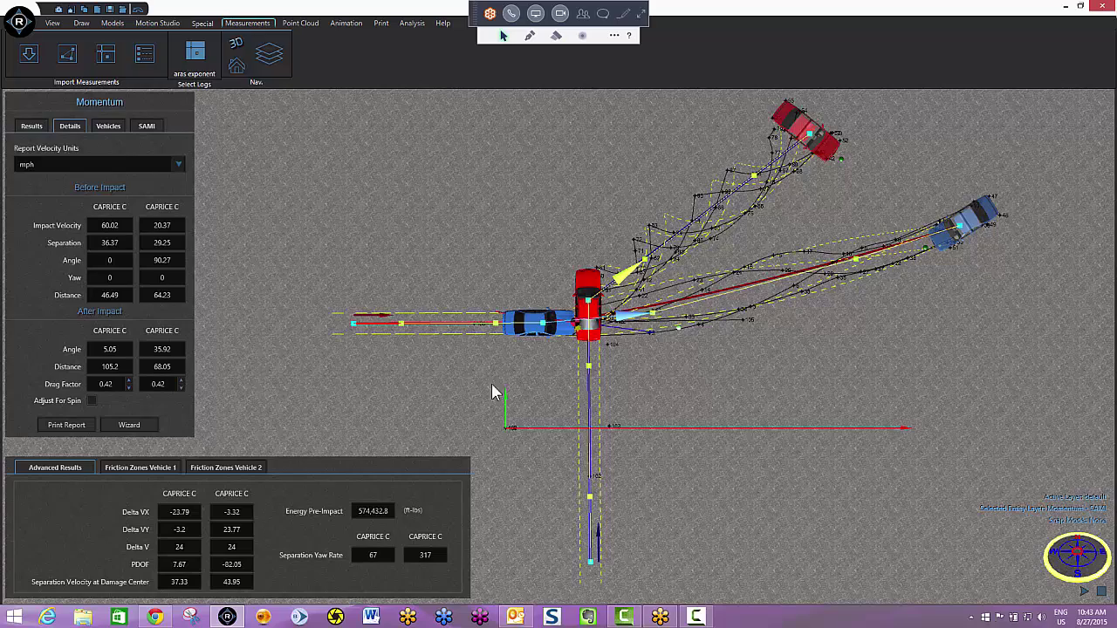
click(65, 424)
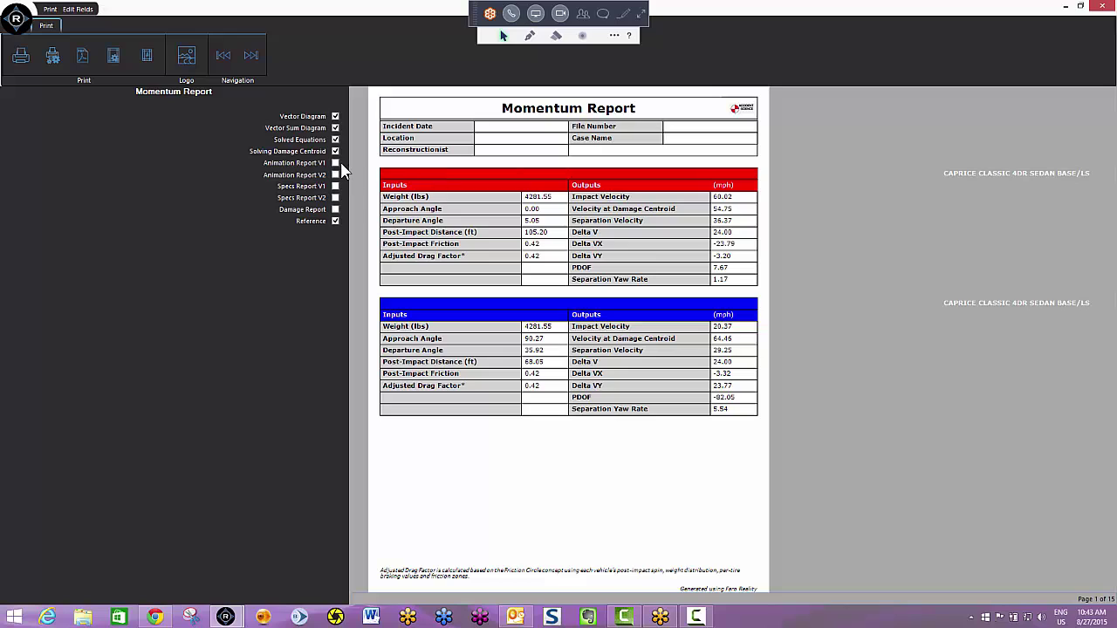
- Include Animation V1/V2, Specs V1/V2 and Damage reports, then view page 2, the Momentum Vector Diagram
click(336, 163)
click(336, 174)
click(336, 186)
click(337, 197)
click(336, 209)
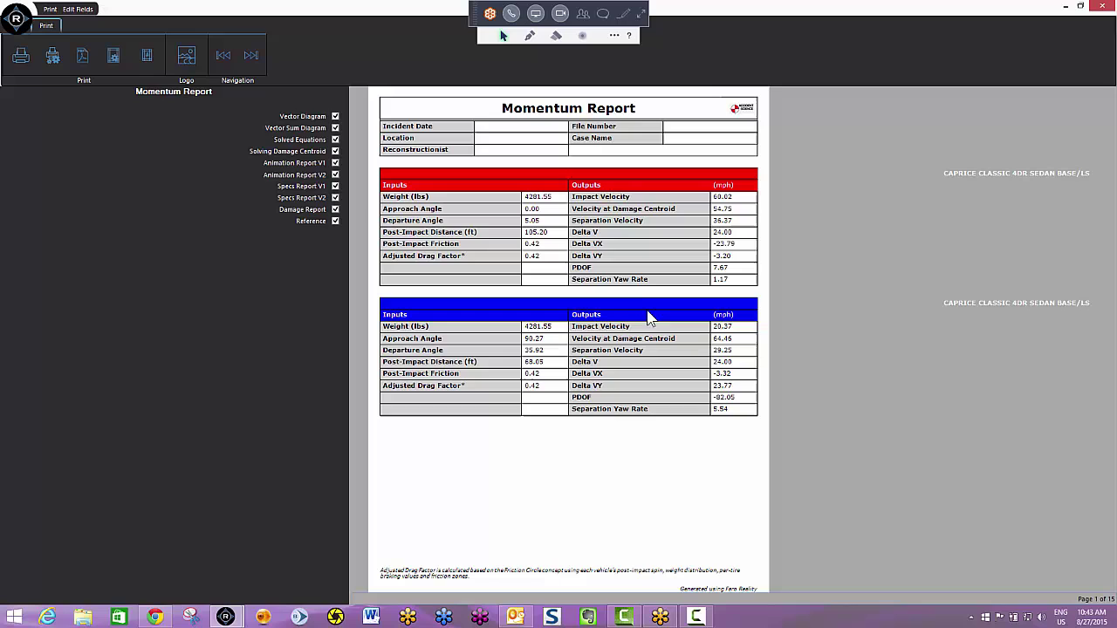
drag(653, 319, 650, 323)
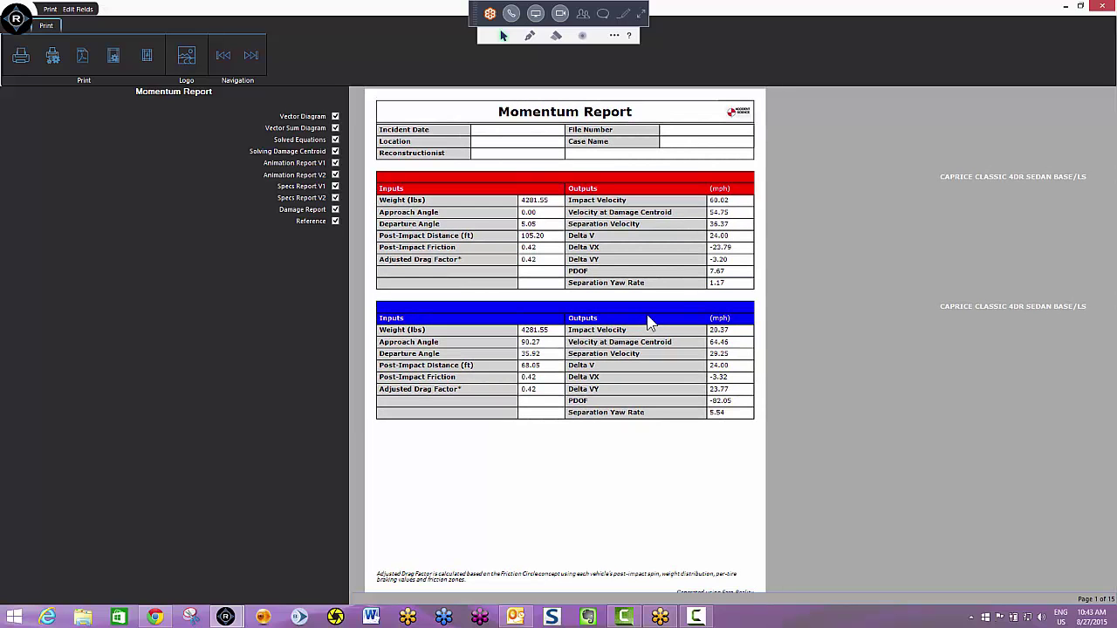
click(253, 55)
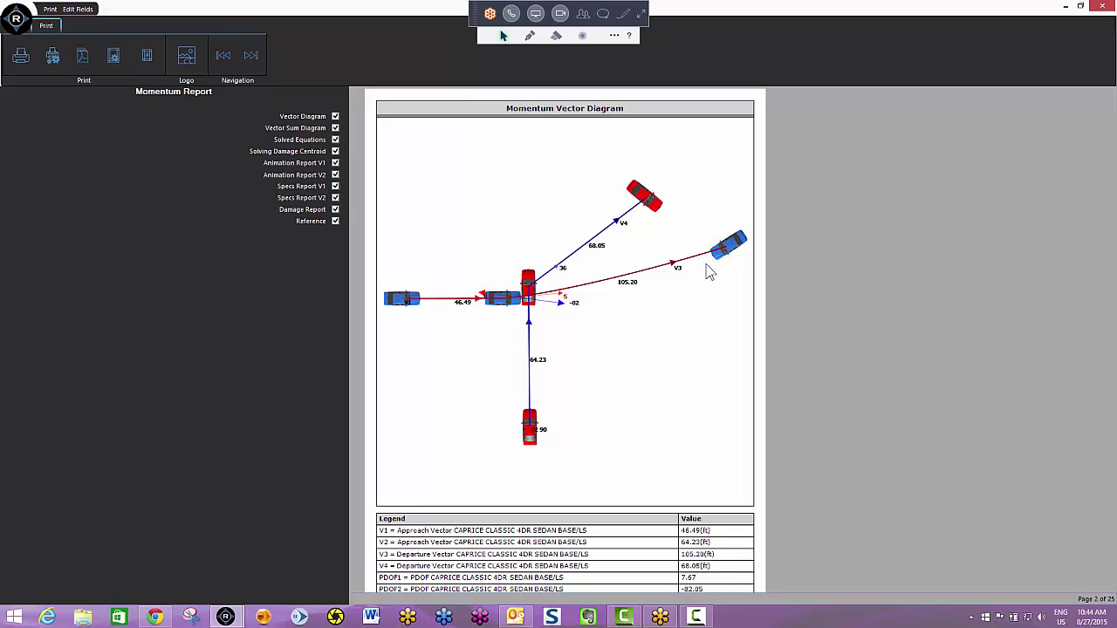
- Page forward to page 4, the Post-Impact Separation Velocities V1 calculation (36.37 mph)
drag(613, 363, 605, 344)
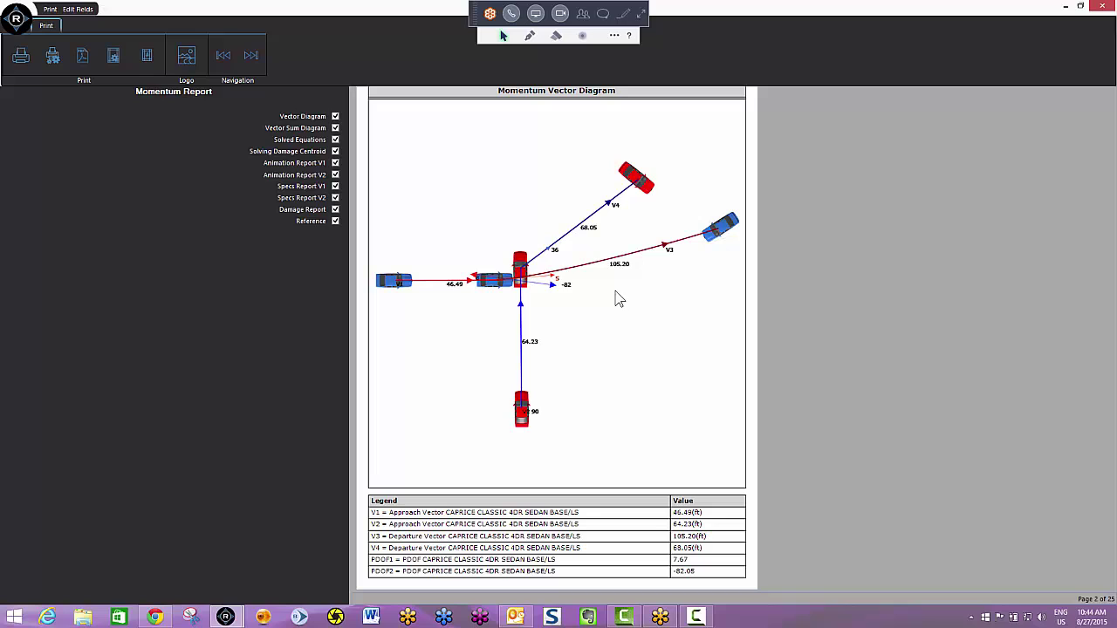
click(252, 54)
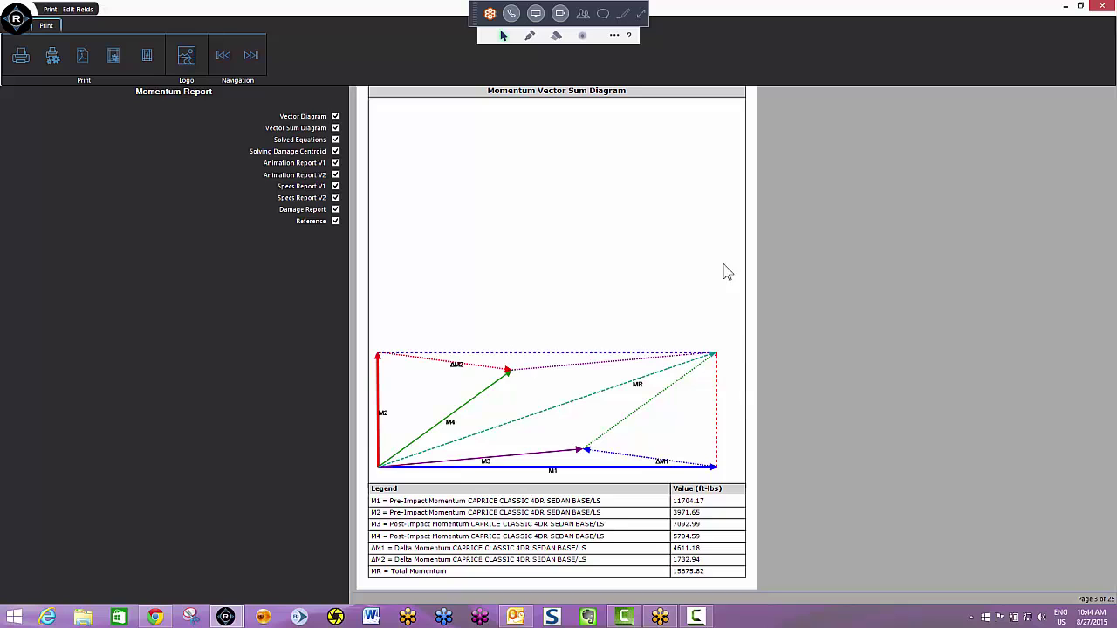
click(251, 56)
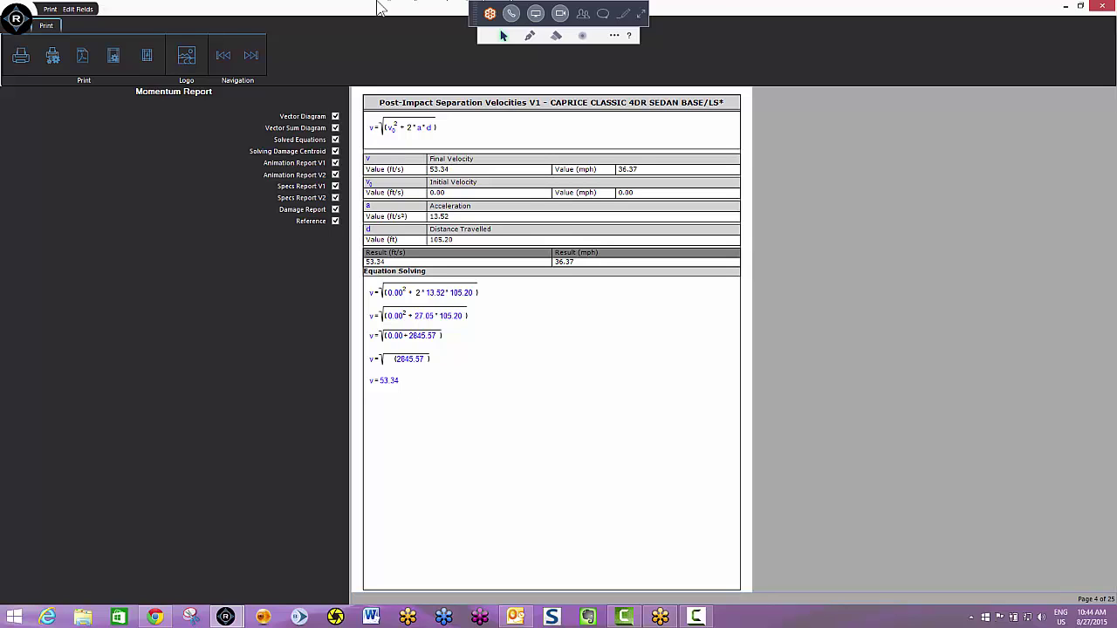
- Step through separation velocity, impact speed, Delta V and force direction pages to page 14's friction overview
click(250, 55)
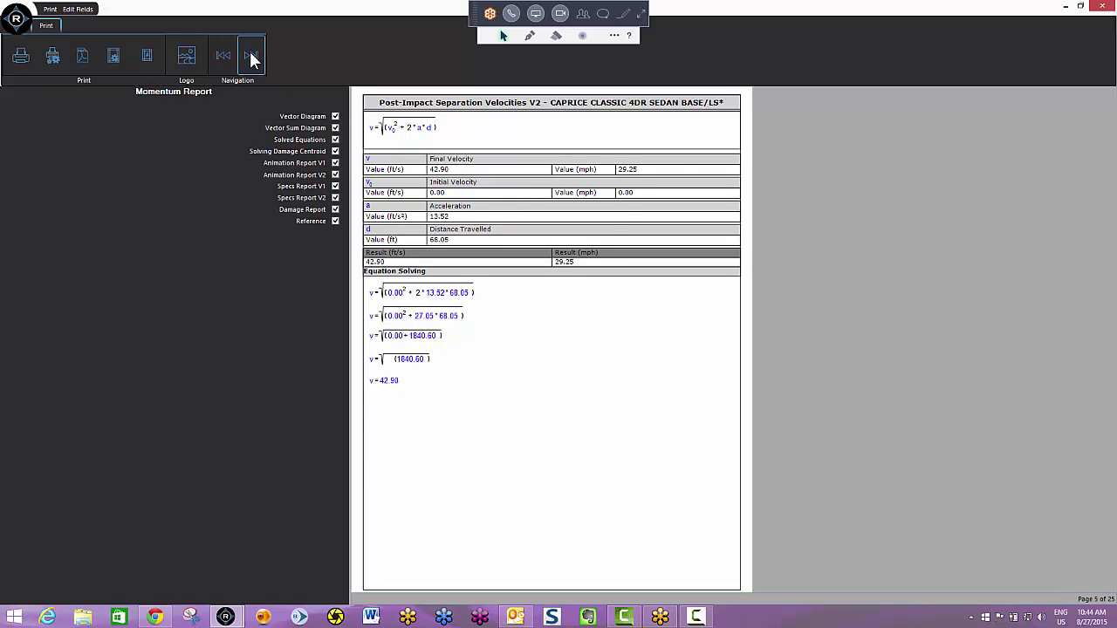
click(251, 56)
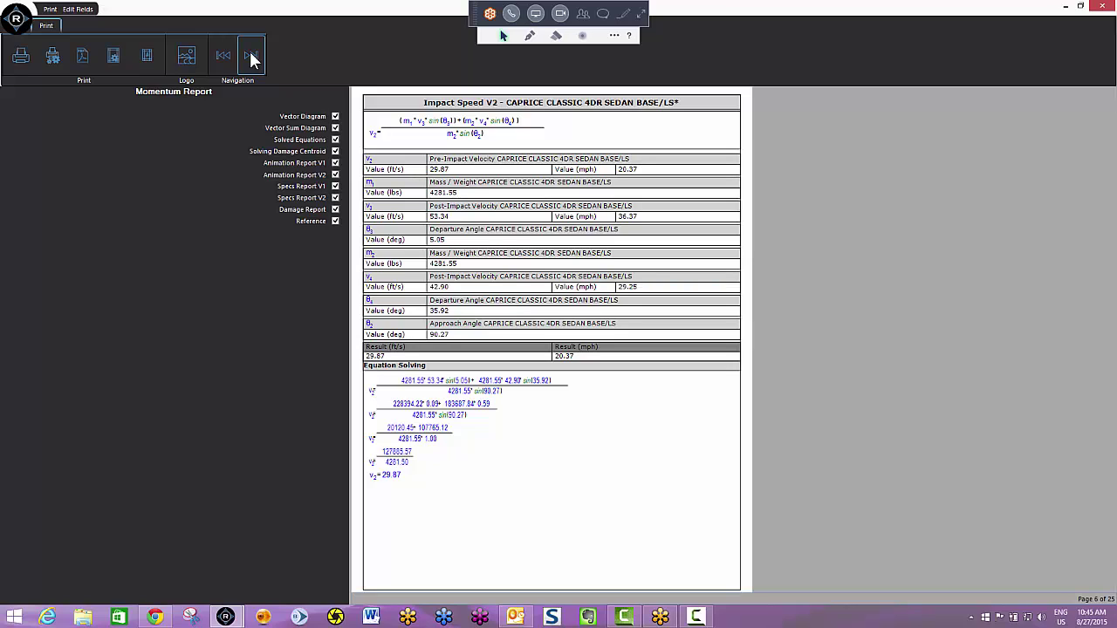
click(250, 55)
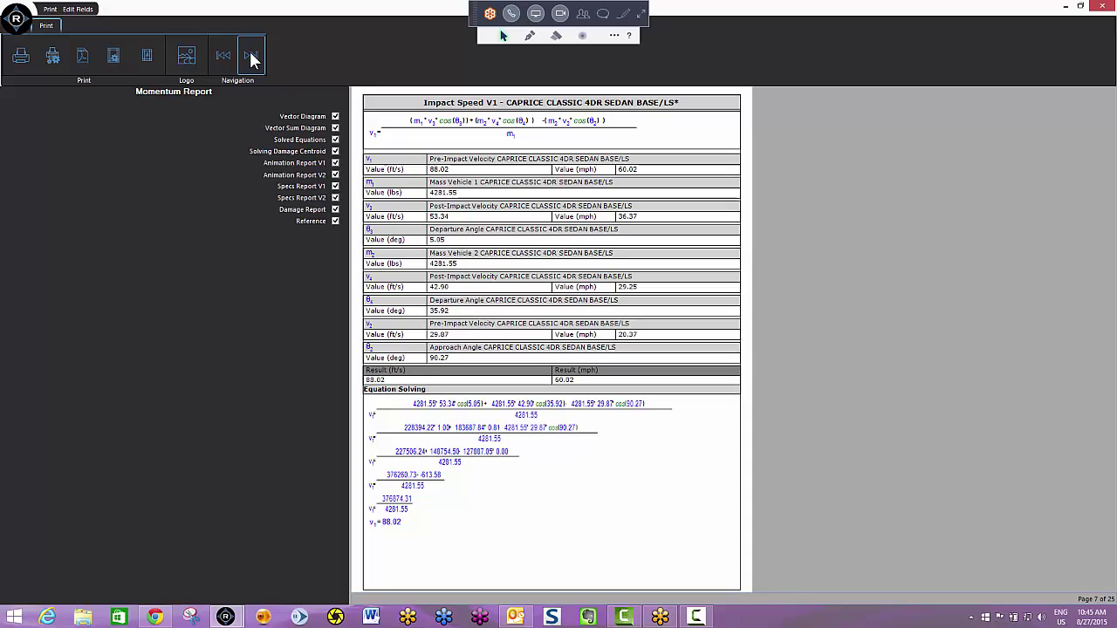
click(250, 55)
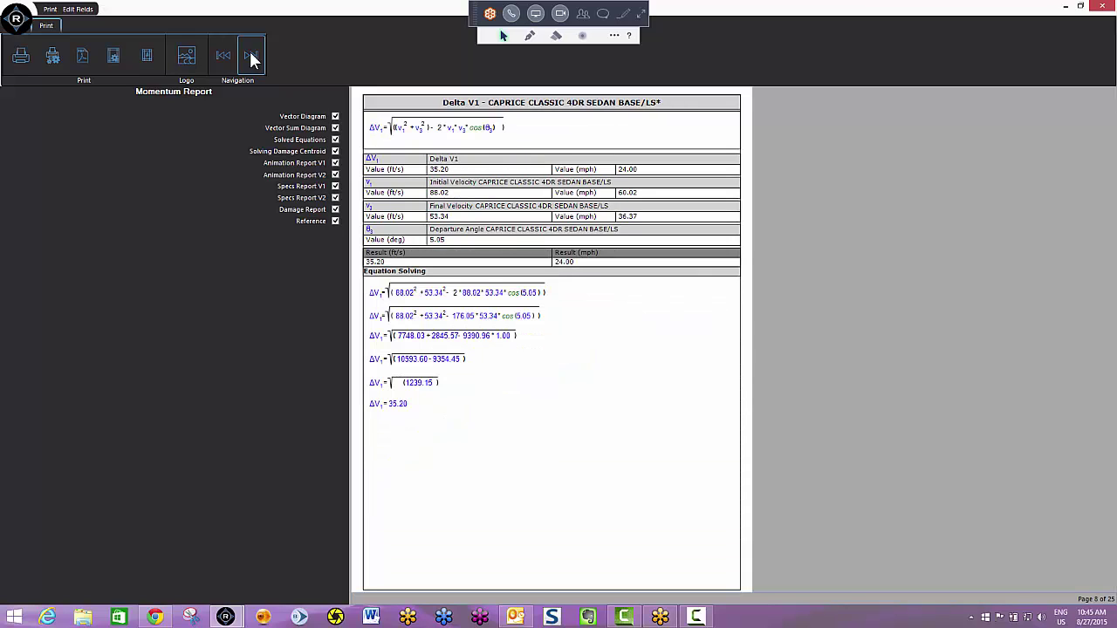
click(250, 55)
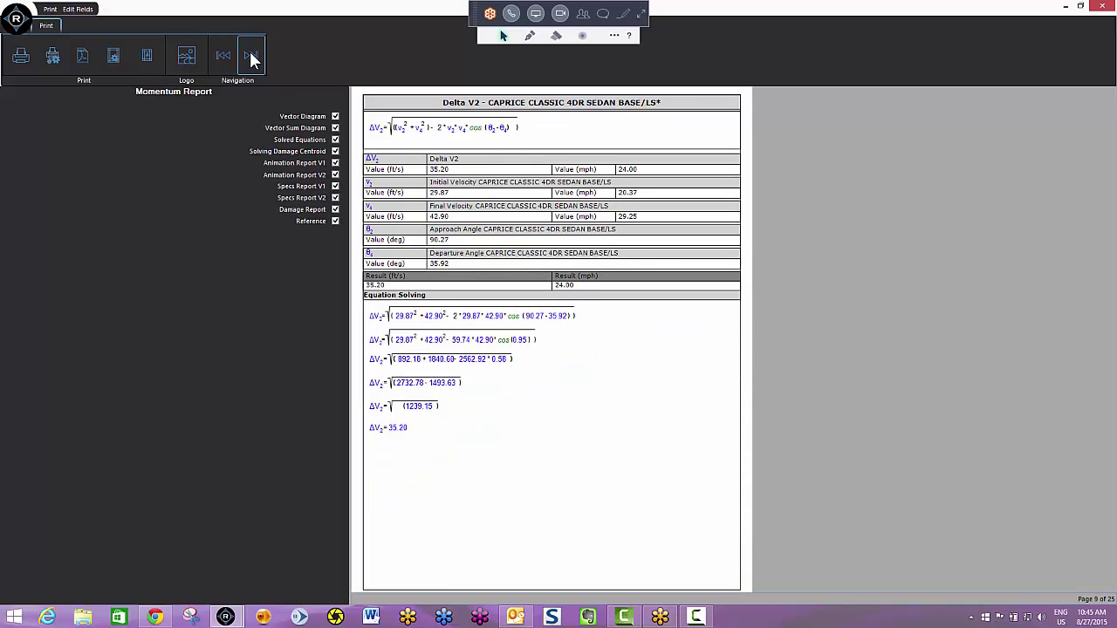
click(251, 55)
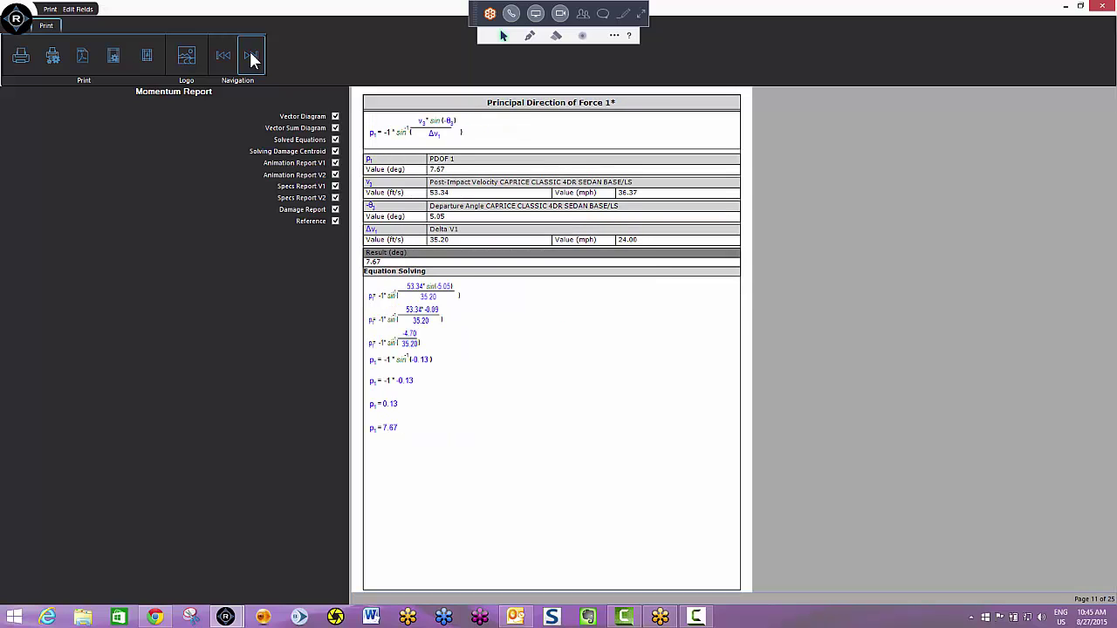
click(251, 55)
click(250, 55)
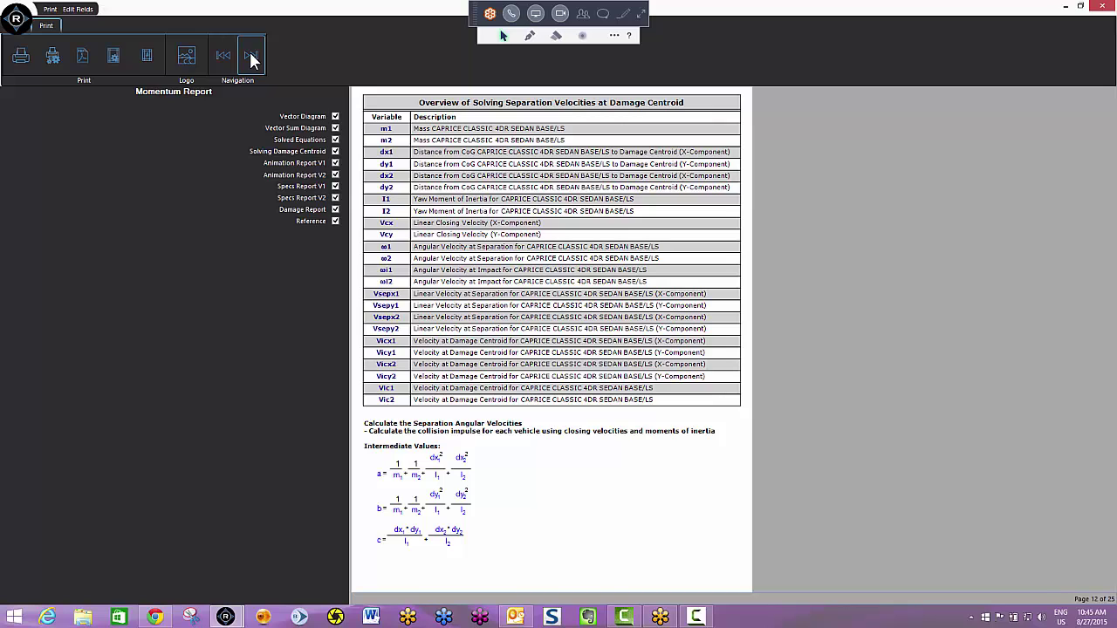
click(250, 57)
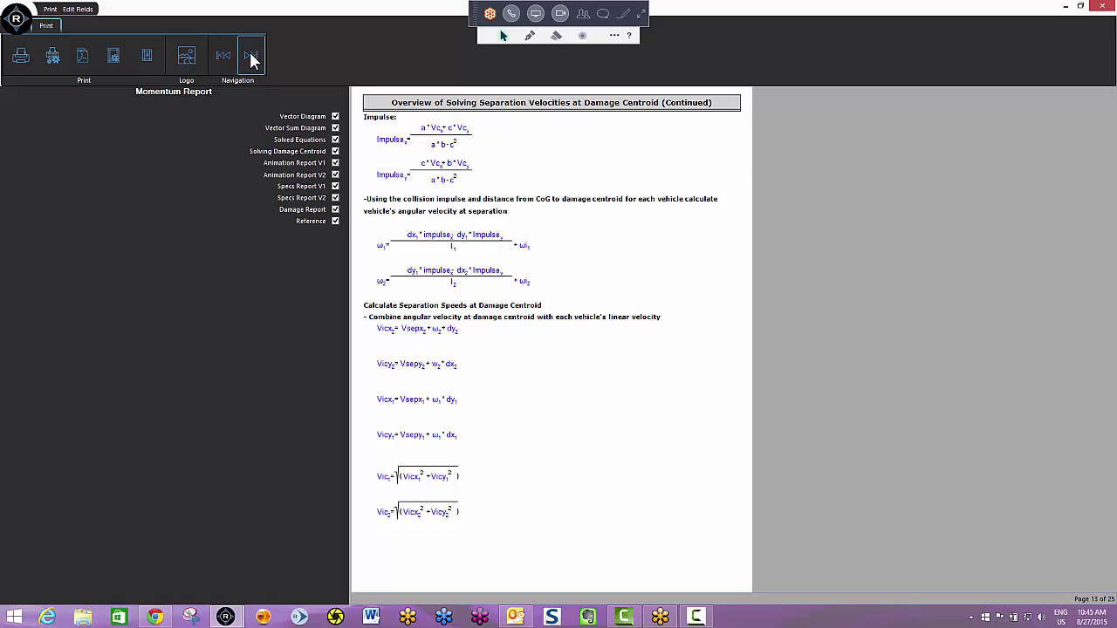
click(251, 57)
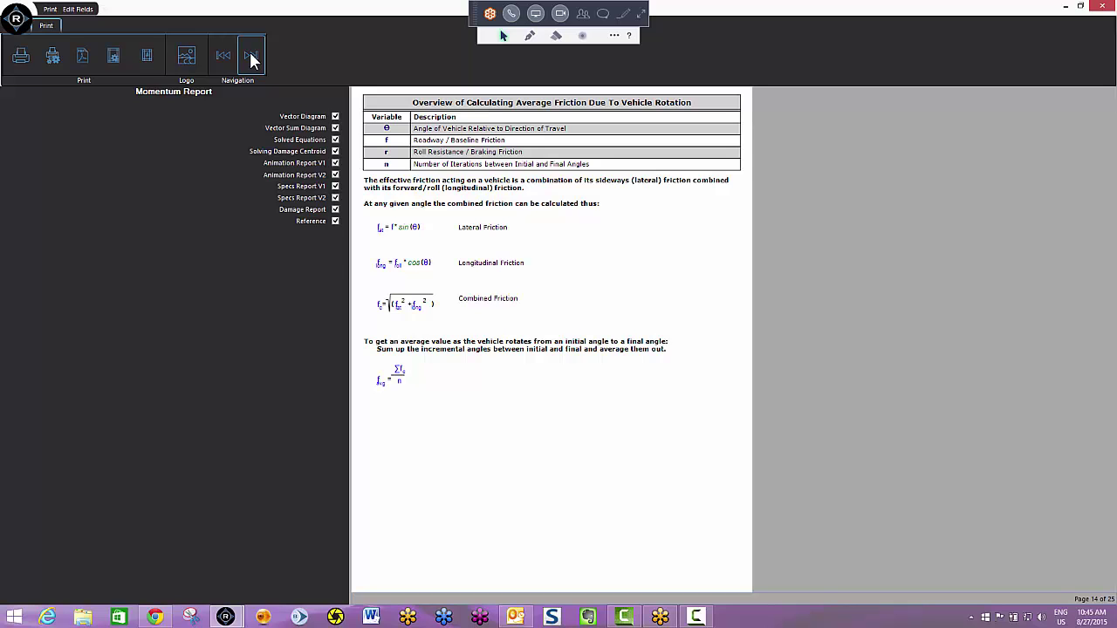
- Page through both cars' Momentum Animation Report tables
click(250, 57)
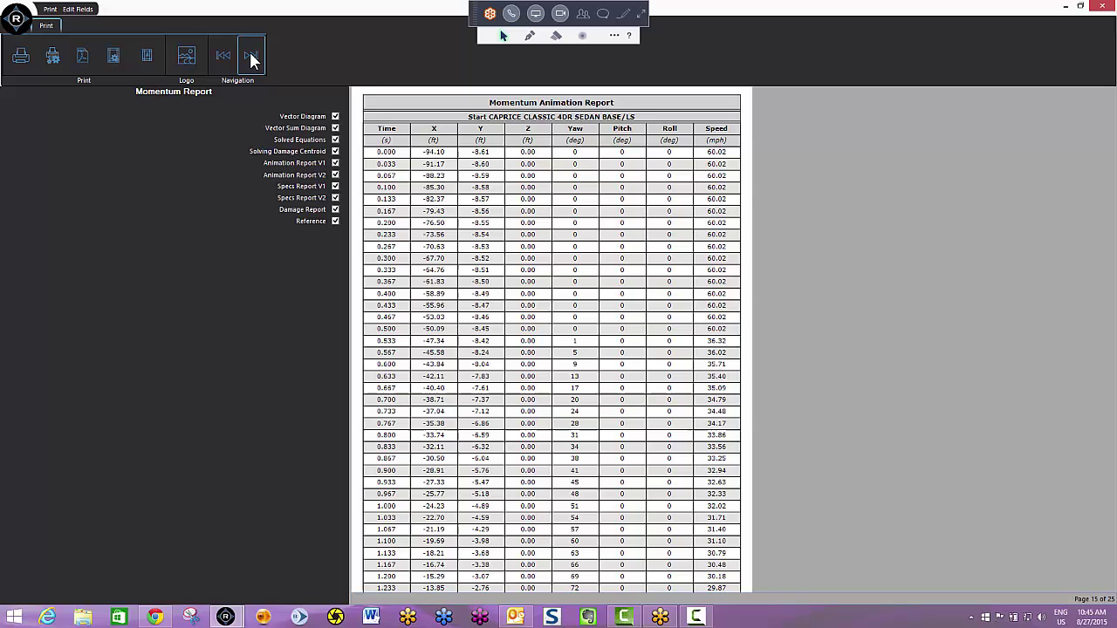
scroll(846, 381, down, 1)
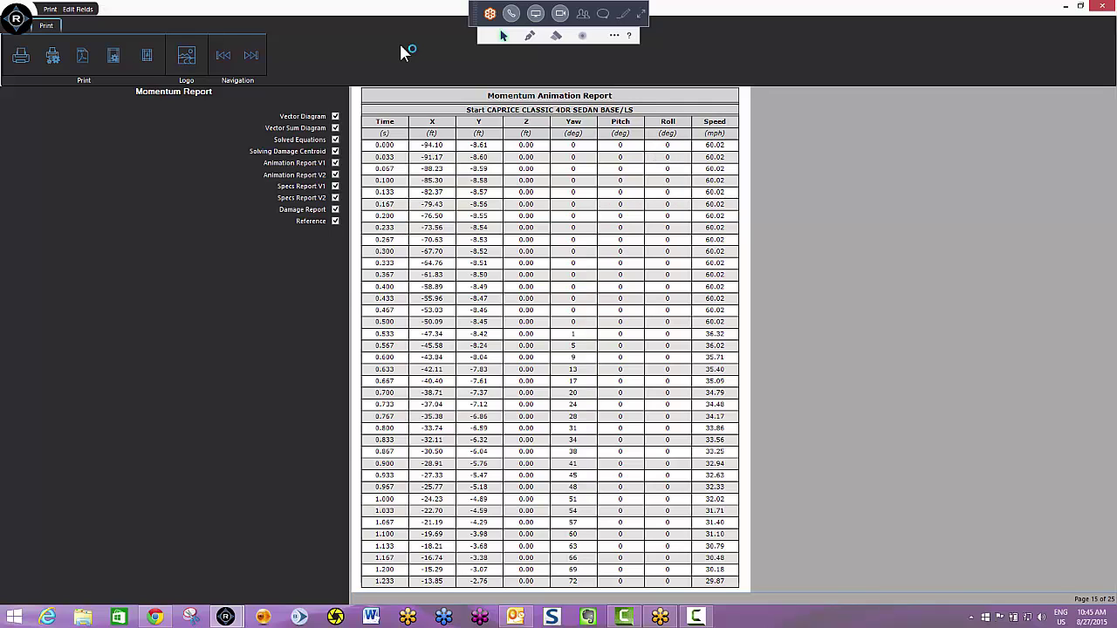
click(252, 56)
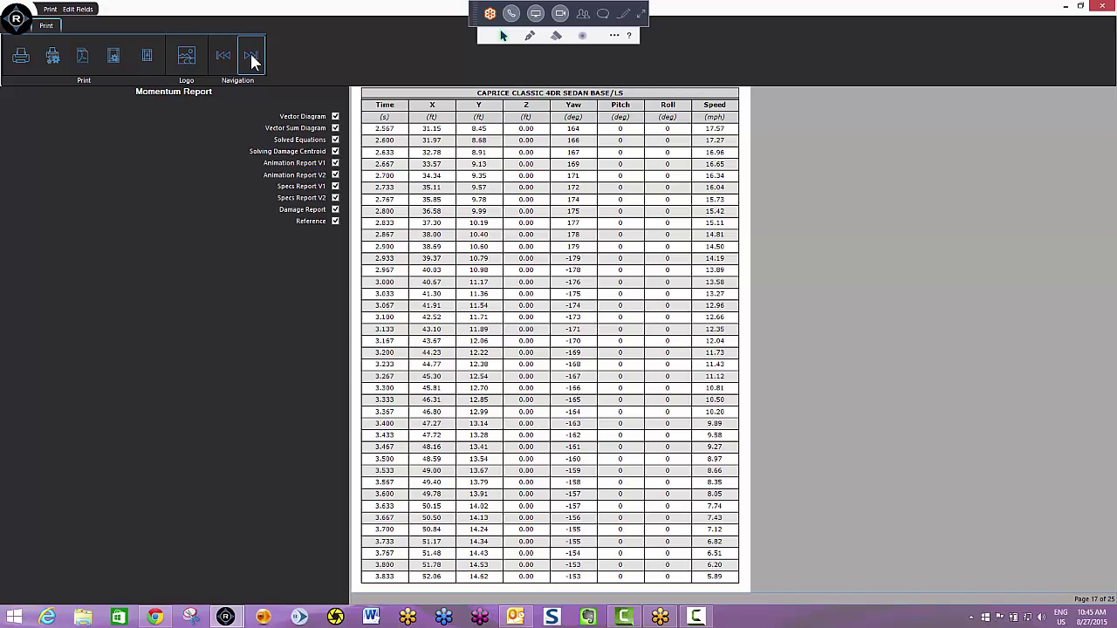
click(251, 56)
click(251, 55)
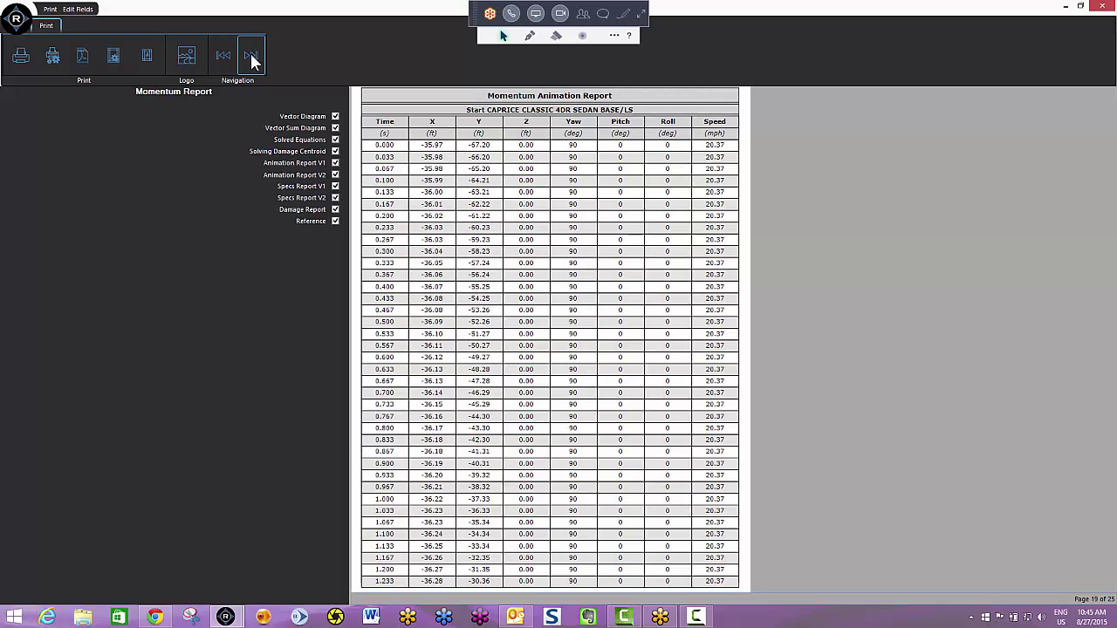
click(251, 56)
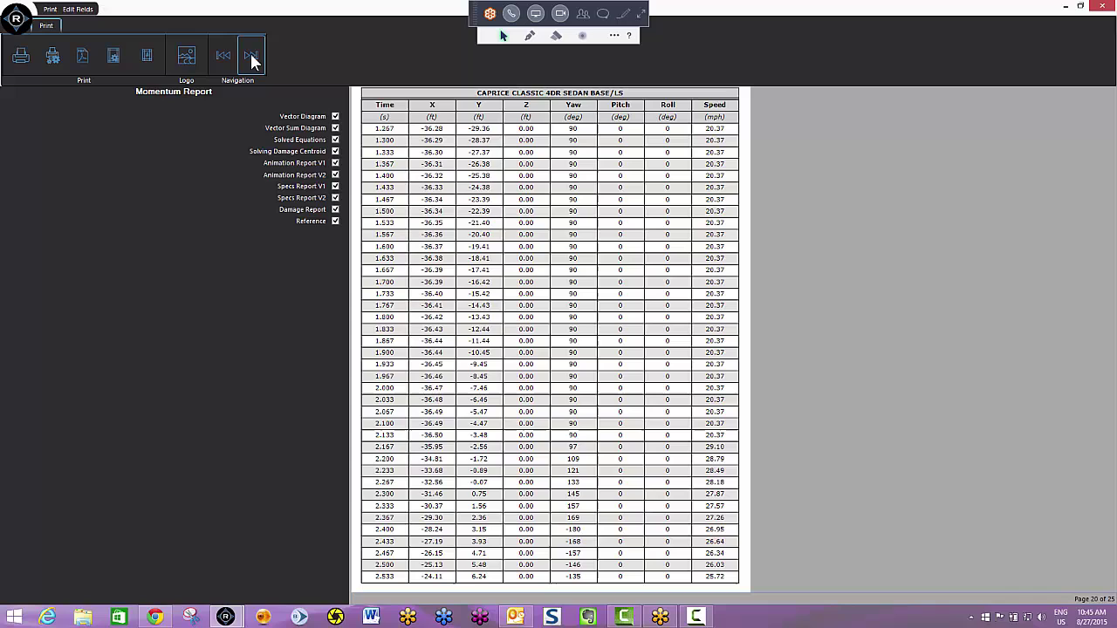
click(251, 56)
click(251, 56)
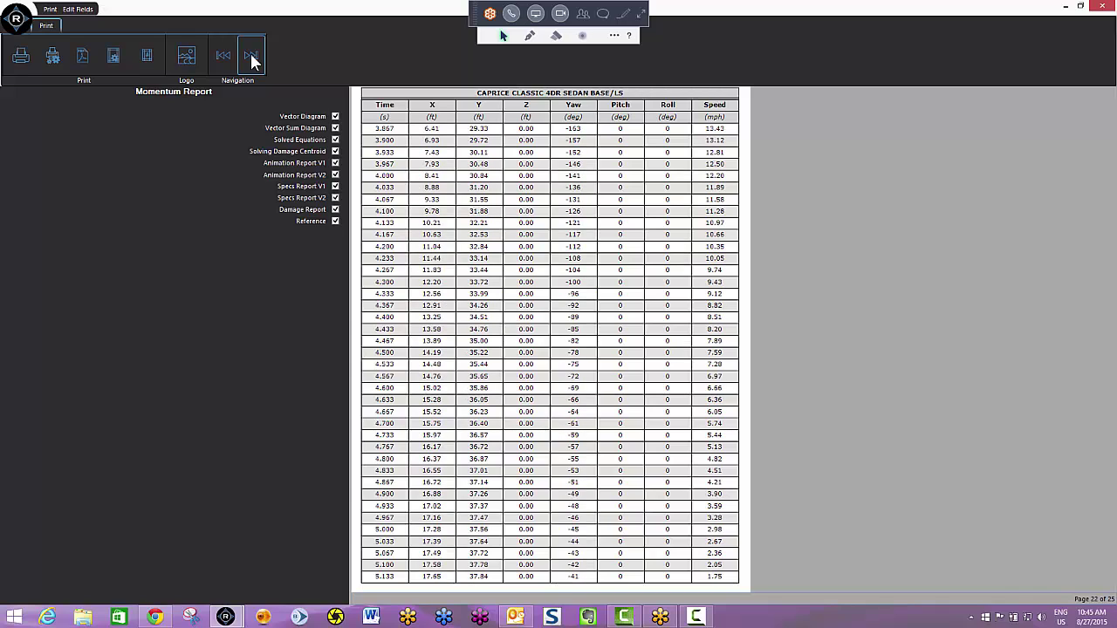
click(250, 56)
- View the vehicle specifications and Reference pages, then close the report preview
click(251, 56)
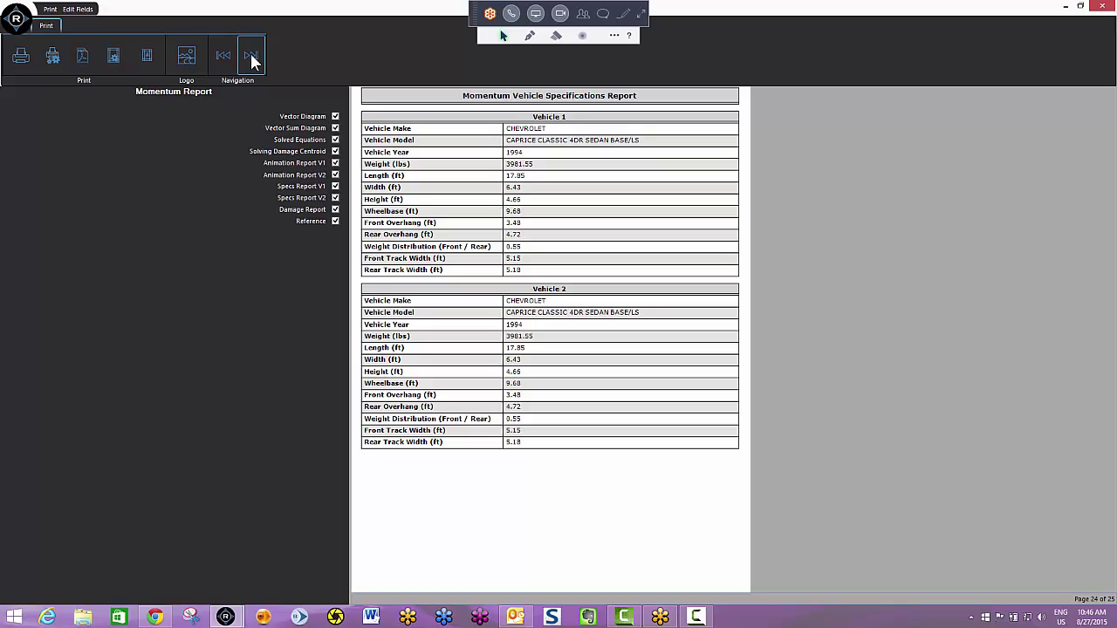
click(251, 56)
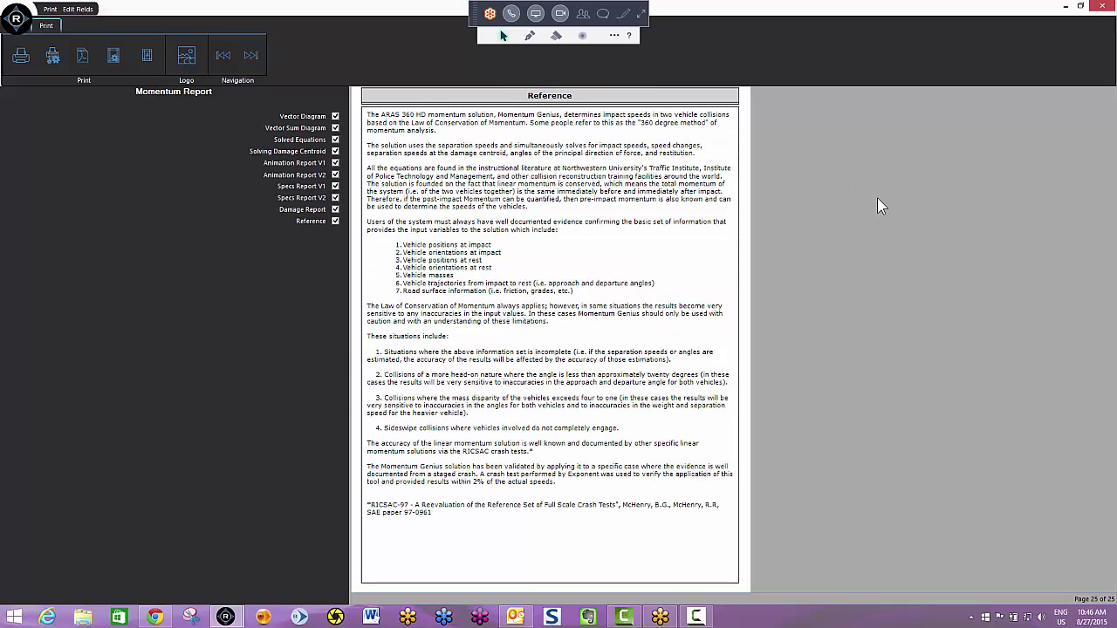
click(1105, 9)
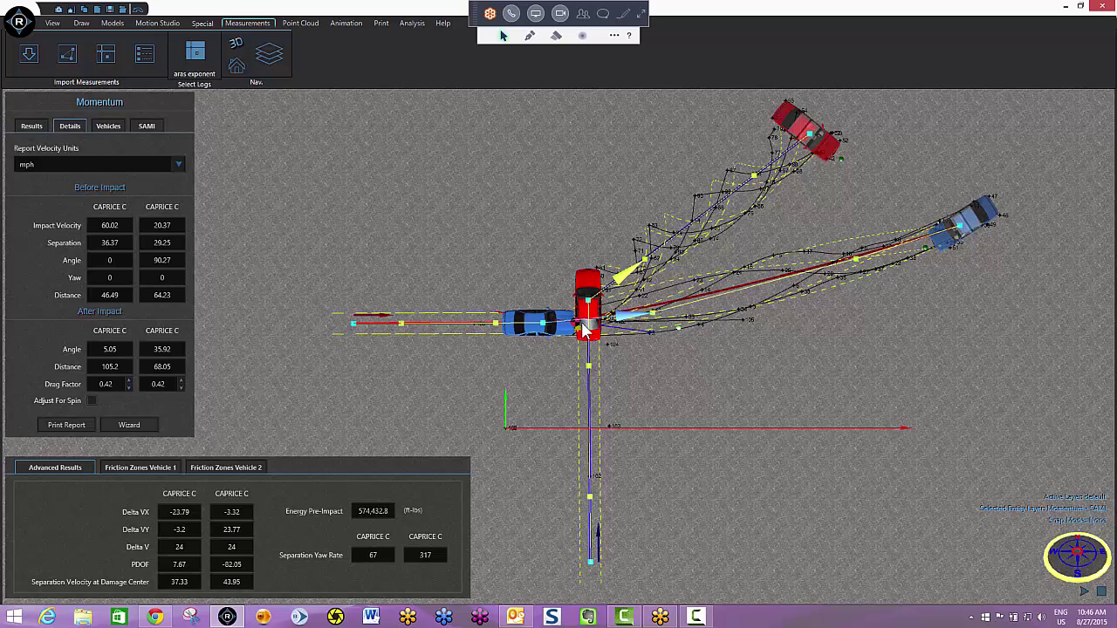
- Turn on Adjust For Spin and set the second Caprice's rear left braking to 100
click(91, 400)
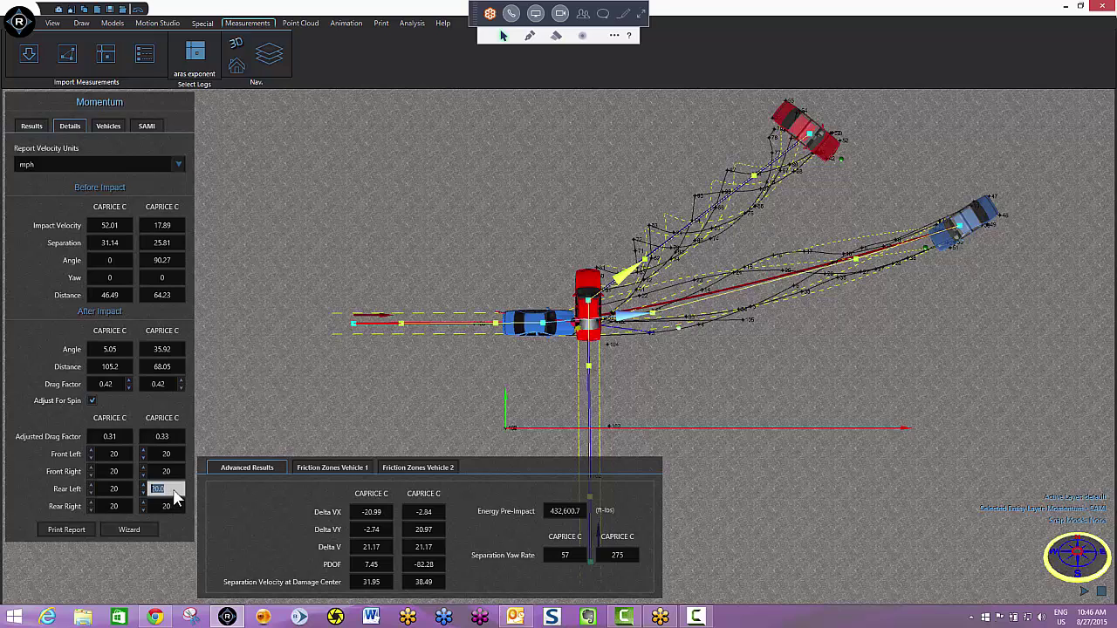
text(100)
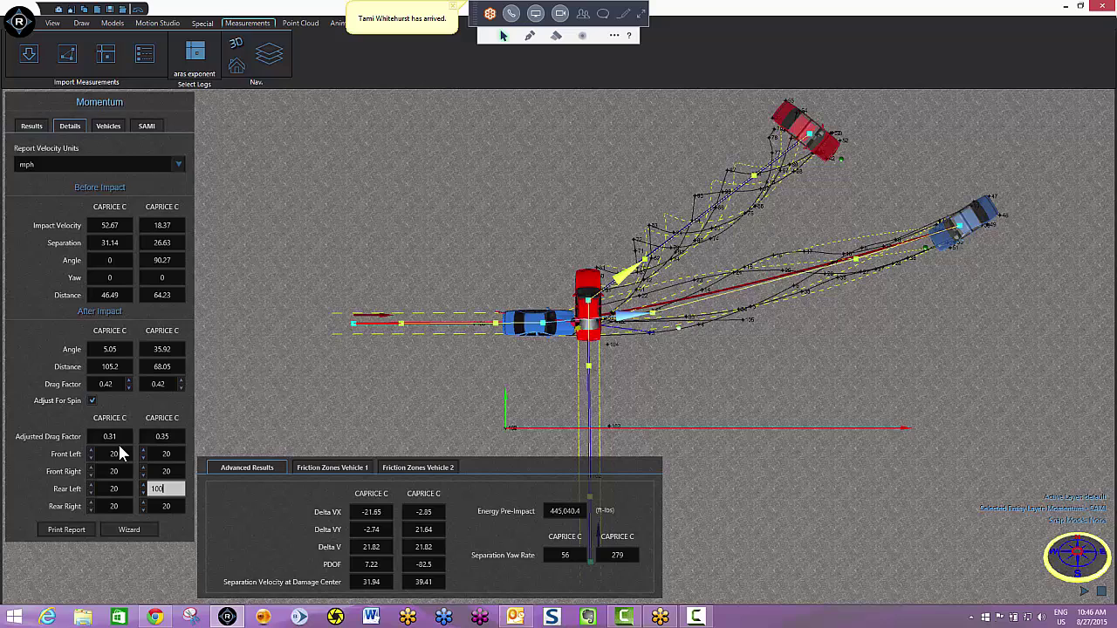
click(110, 460)
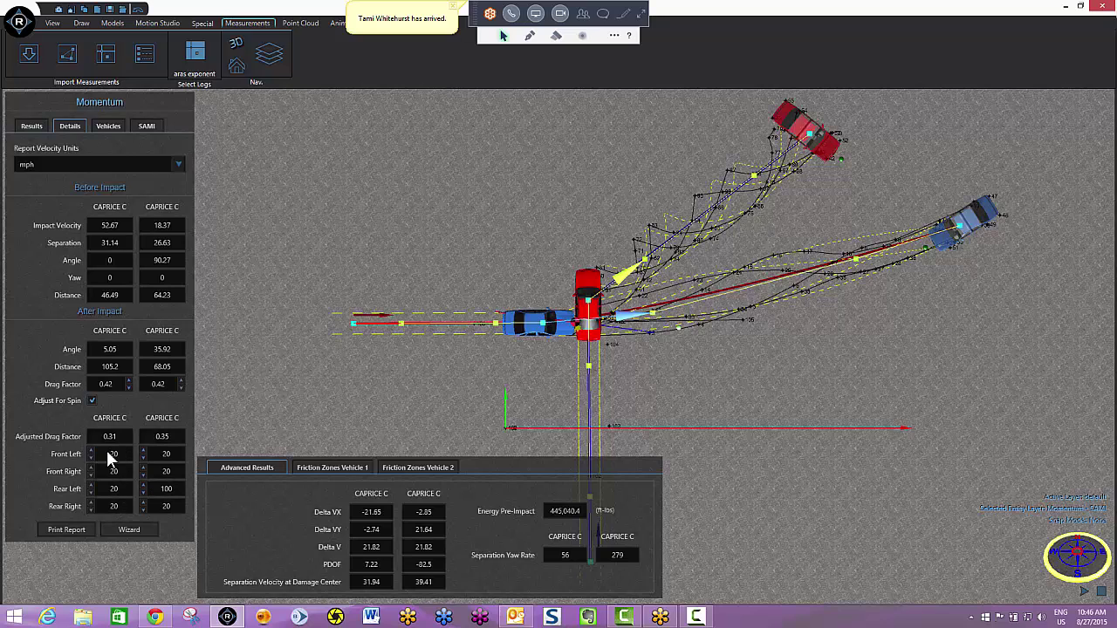
- Set the first Caprice's front left, front right, rear left and rear right braking to 0
double_click(110, 460)
text(0)
double_click(113, 473)
text(0)
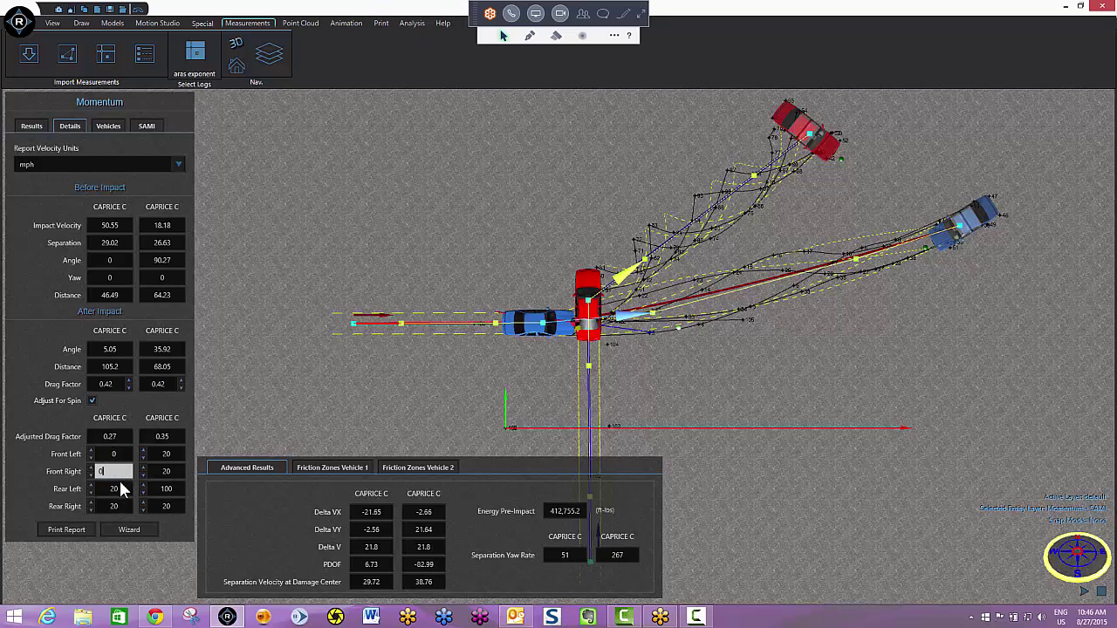
double_click(121, 490)
text(0)
double_click(118, 504)
text(0)
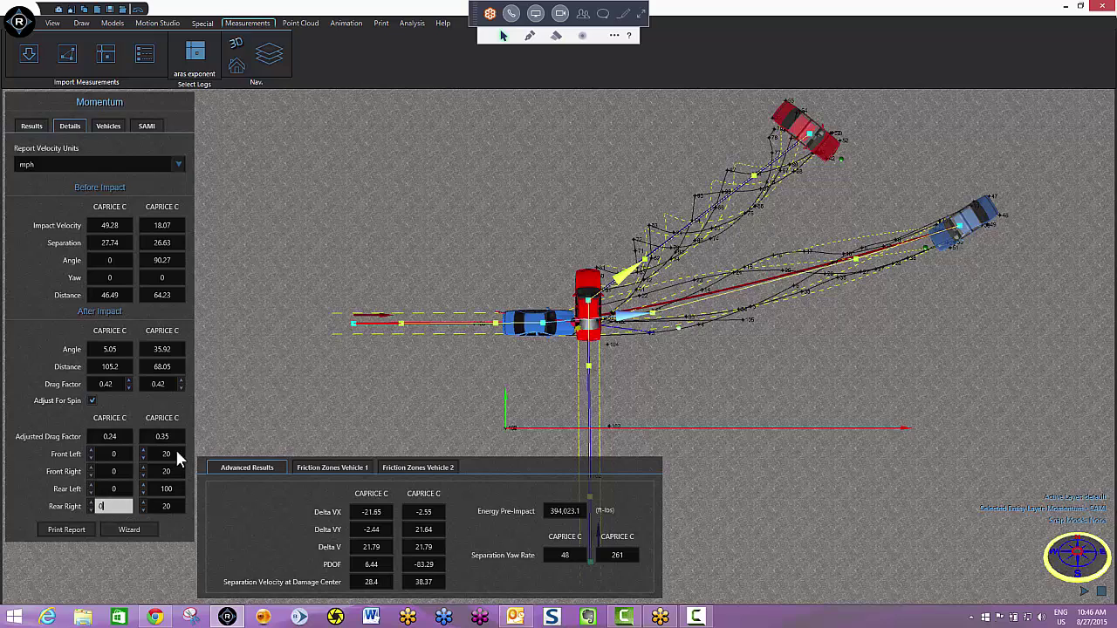
double_click(176, 453)
- Enter 0 as the second Caprice's front left wheel braking value
text(0)
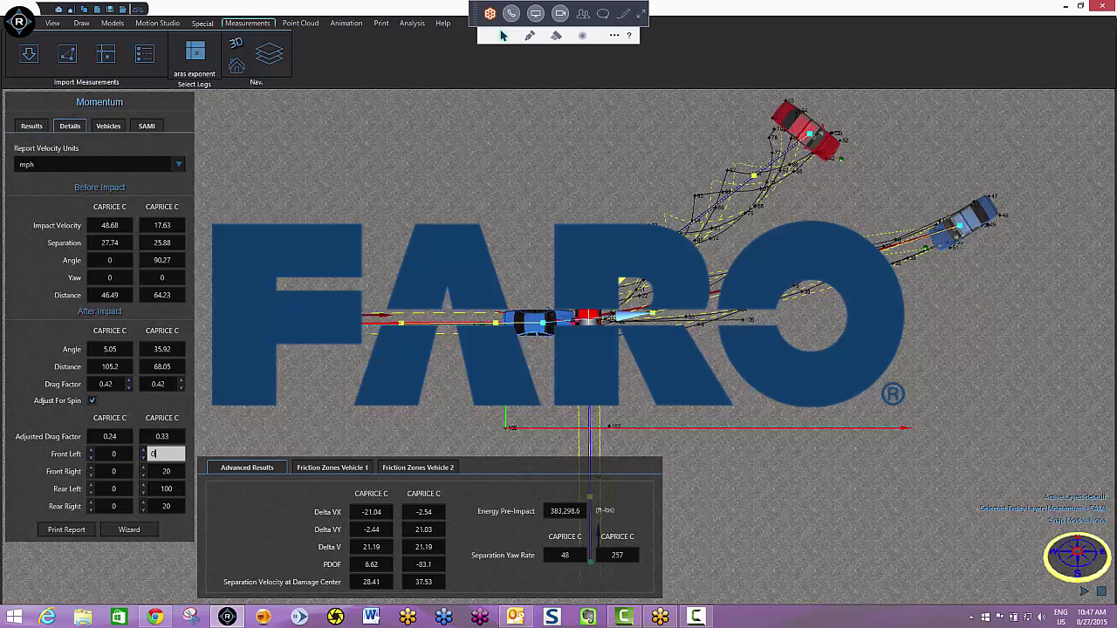
key(Return)
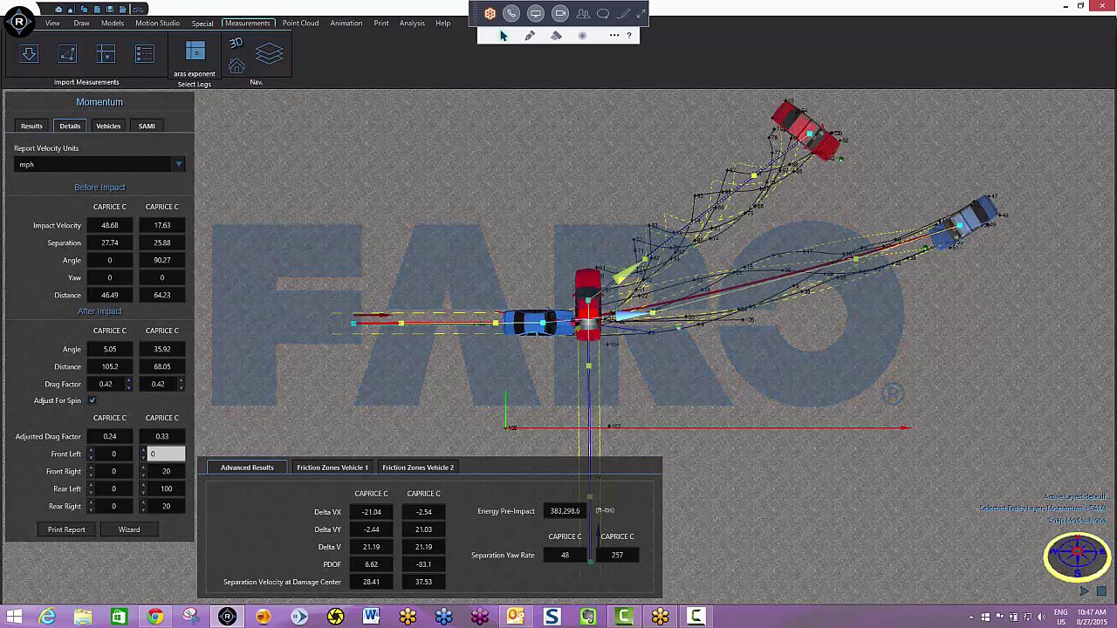